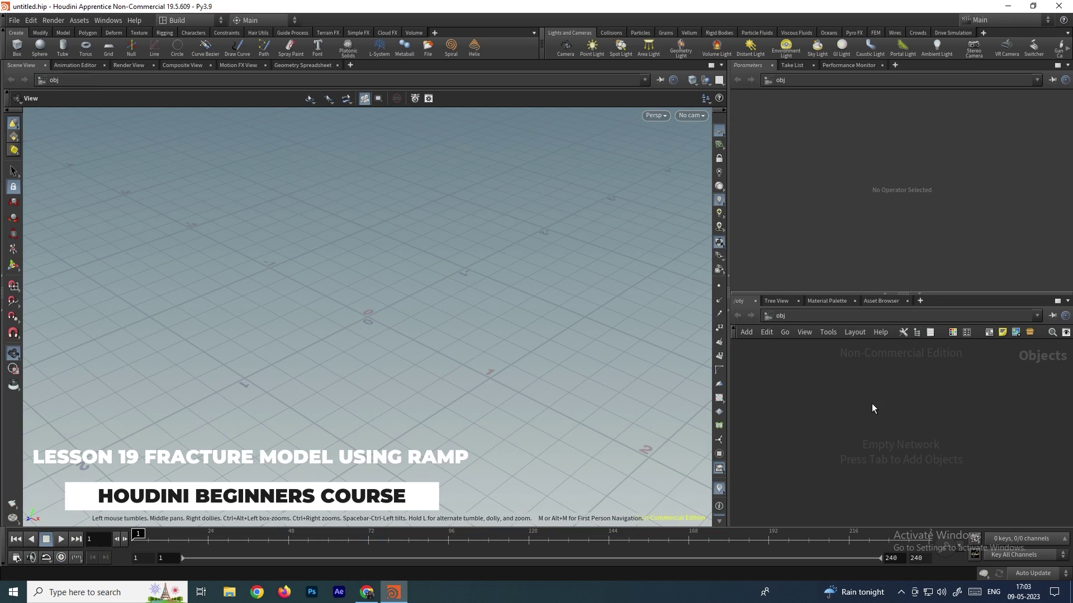
Step: Create a Geometry object in the scene and add a File node inside it
click(872, 404)
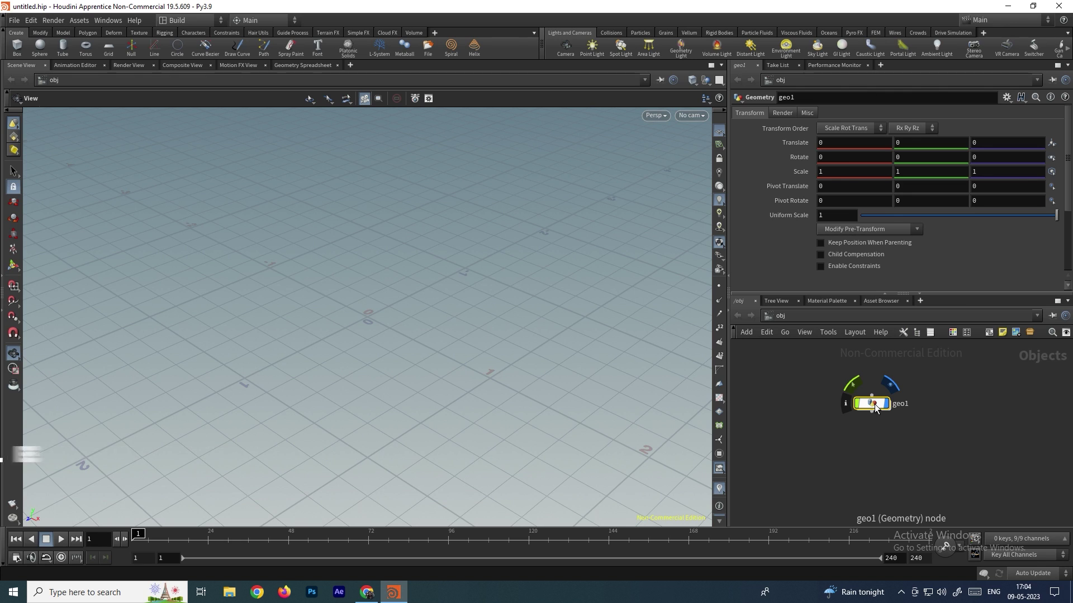
double_click(873, 404)
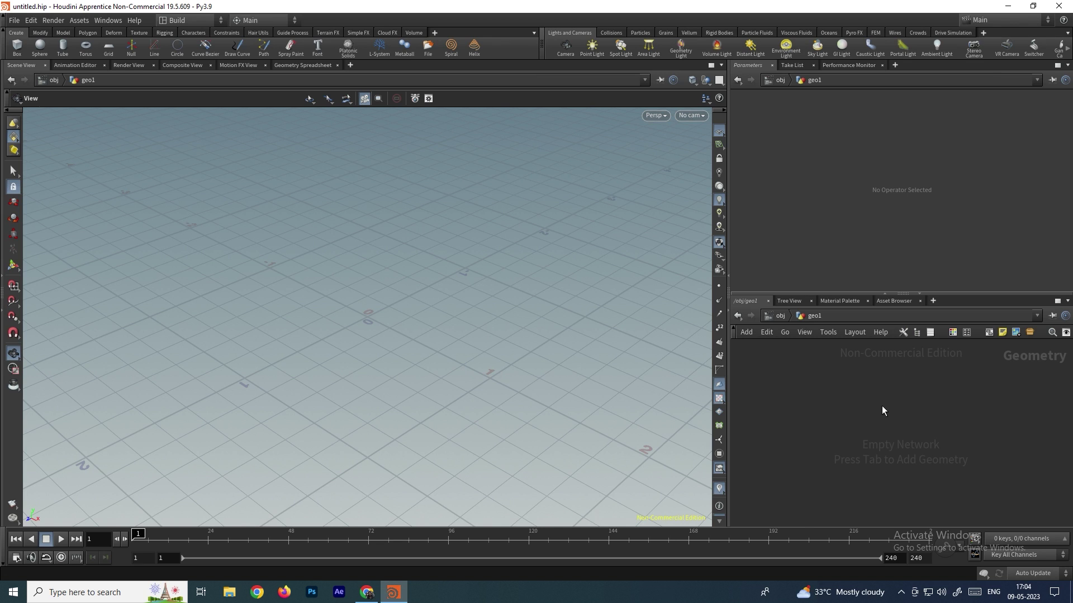
key(Tab)
text(file)
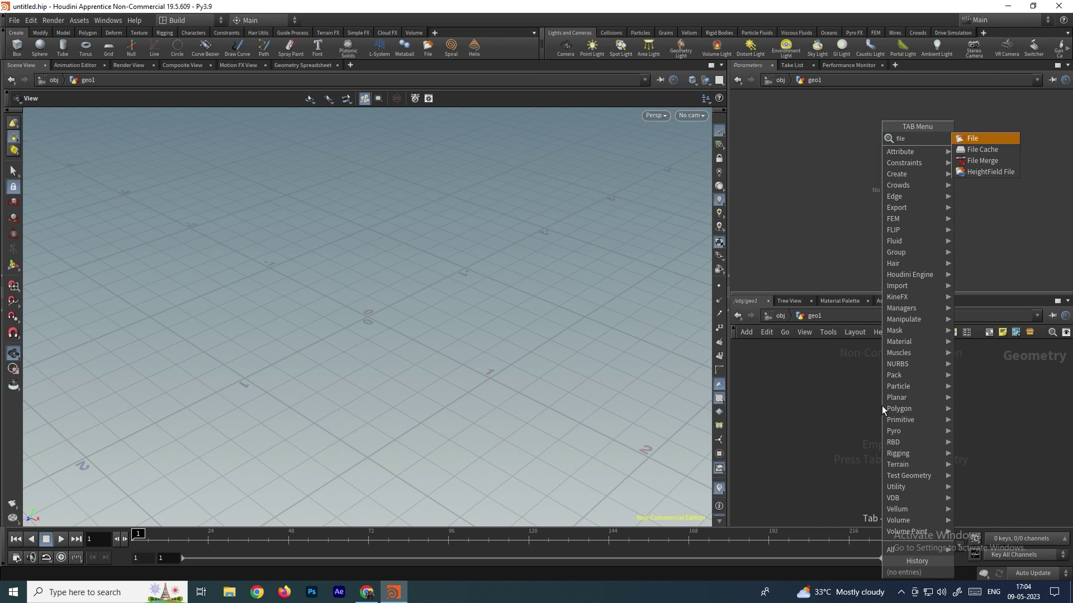
key(Return)
click(881, 406)
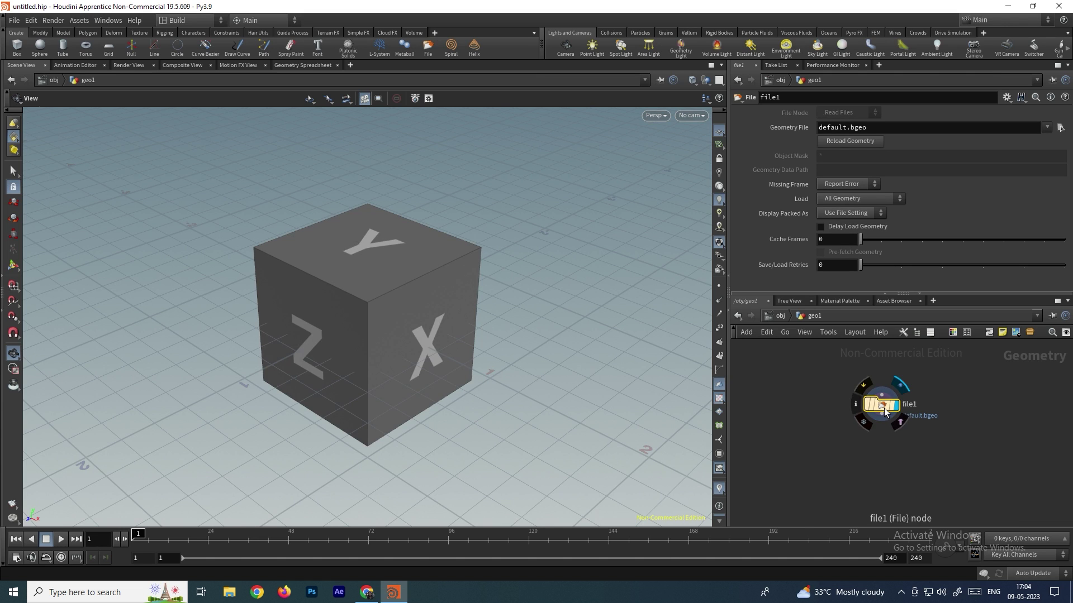
Step: Load 12329_Statue_v1_l3.obj as the File node's geometry and frame the whole statue
click(1060, 128)
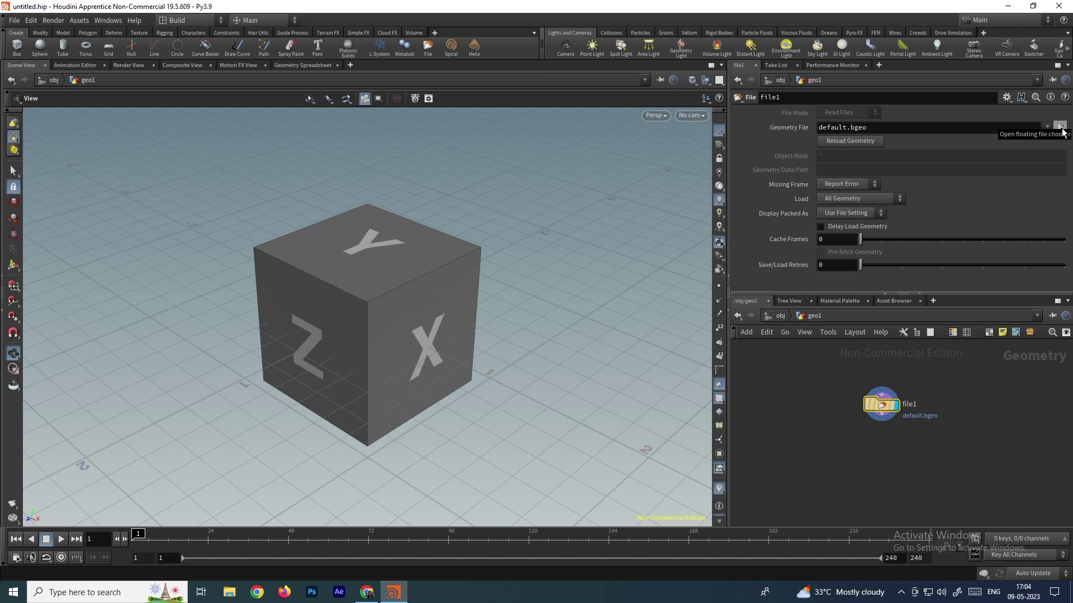
double_click(864, 71)
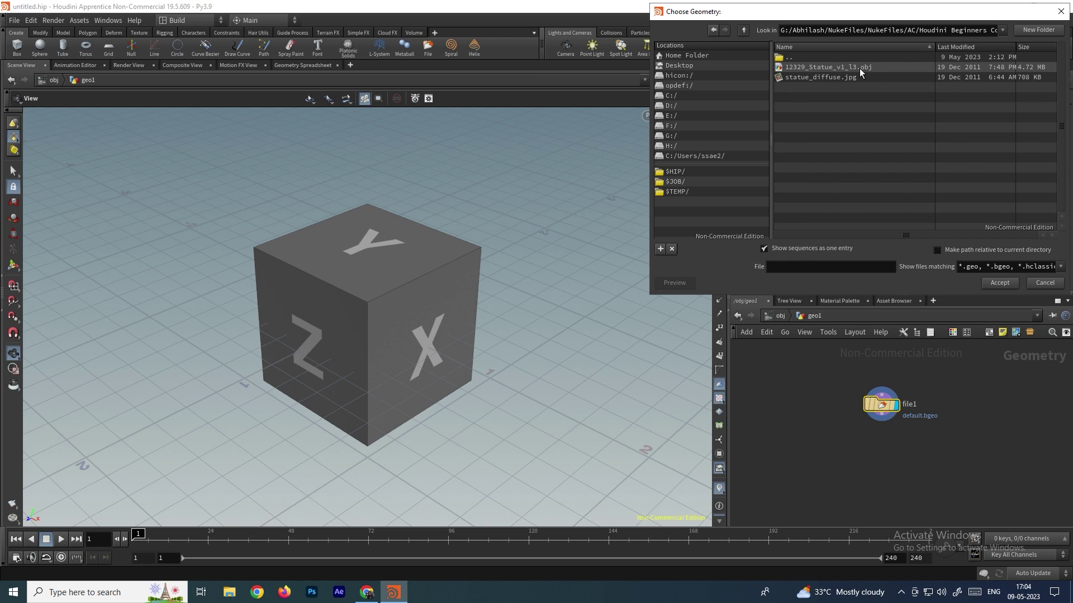
click(873, 69)
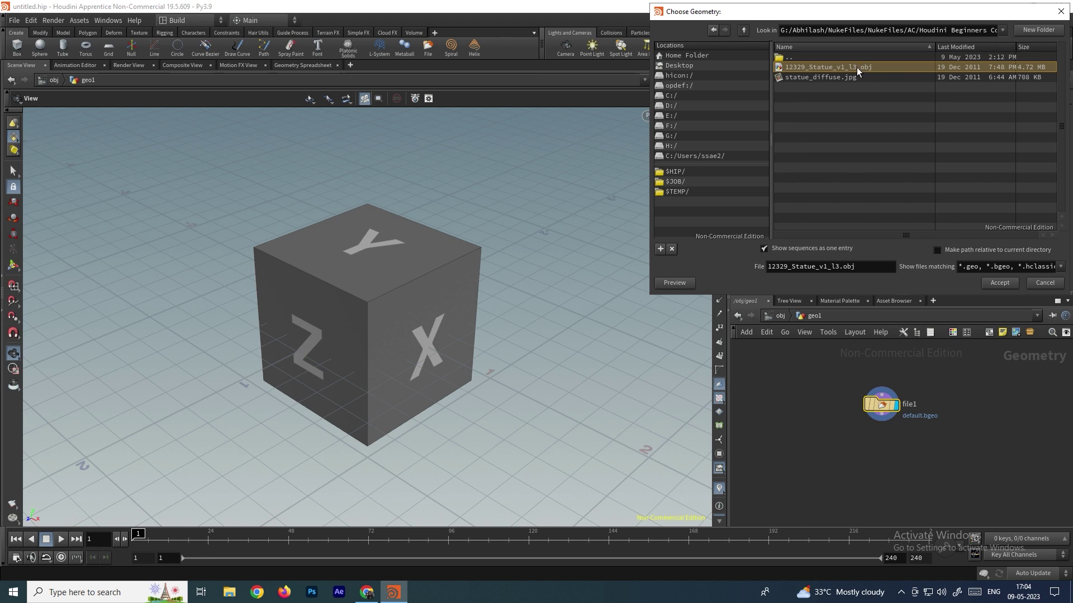
click(999, 283)
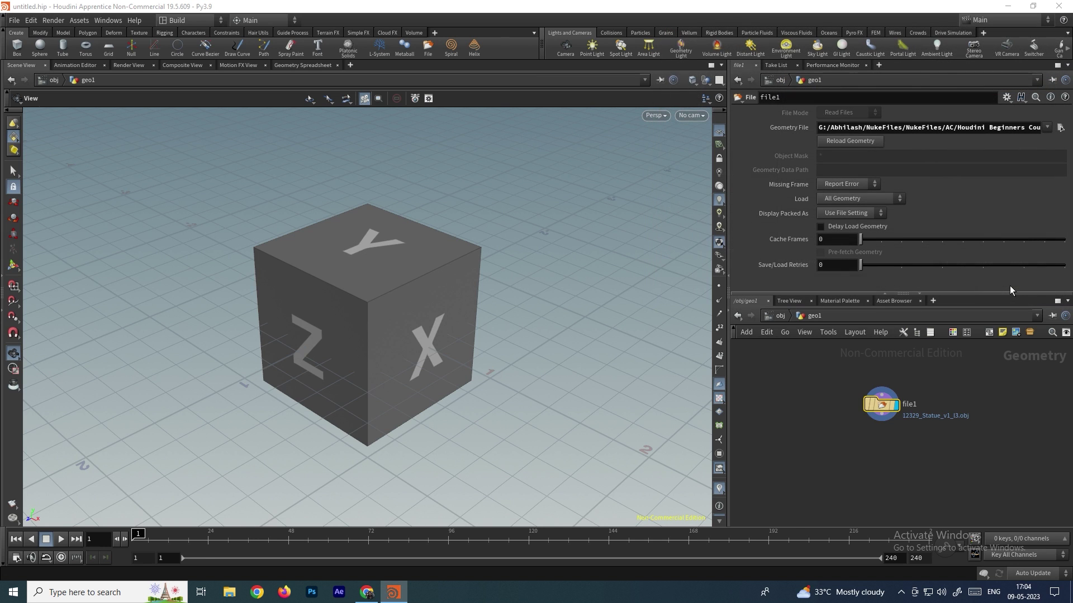
scroll(455, 301, down, 10)
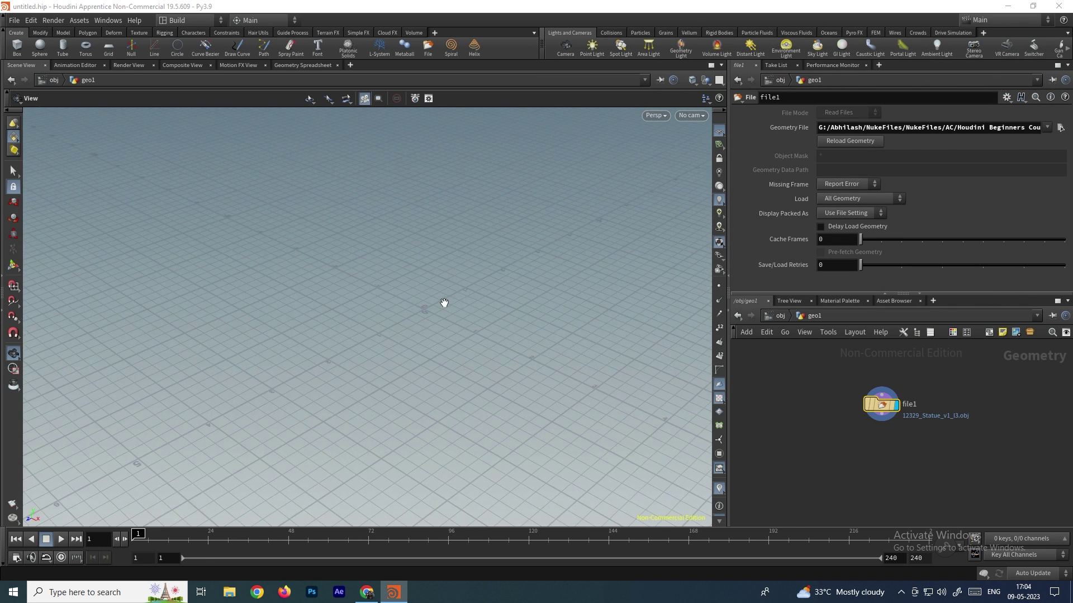
scroll(453, 296, down, 8)
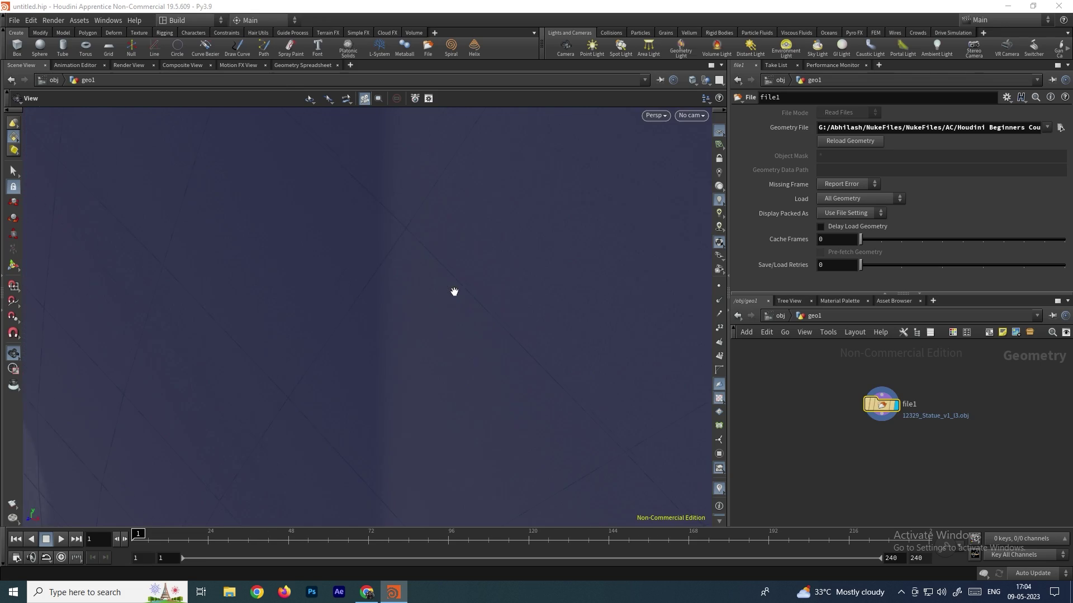
scroll(453, 296, down, 10)
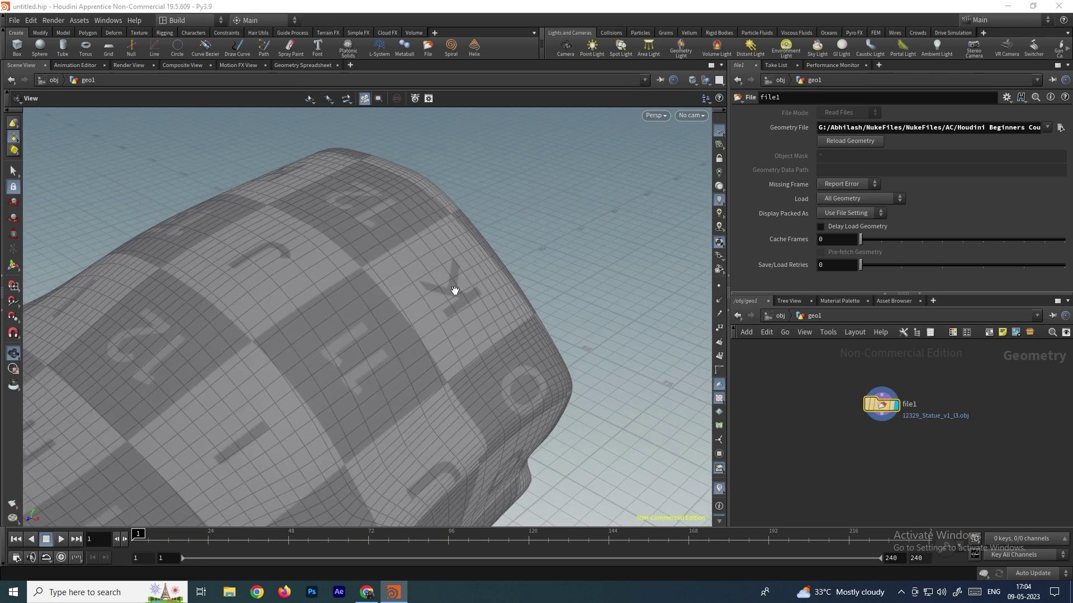
scroll(445, 319, down, 6)
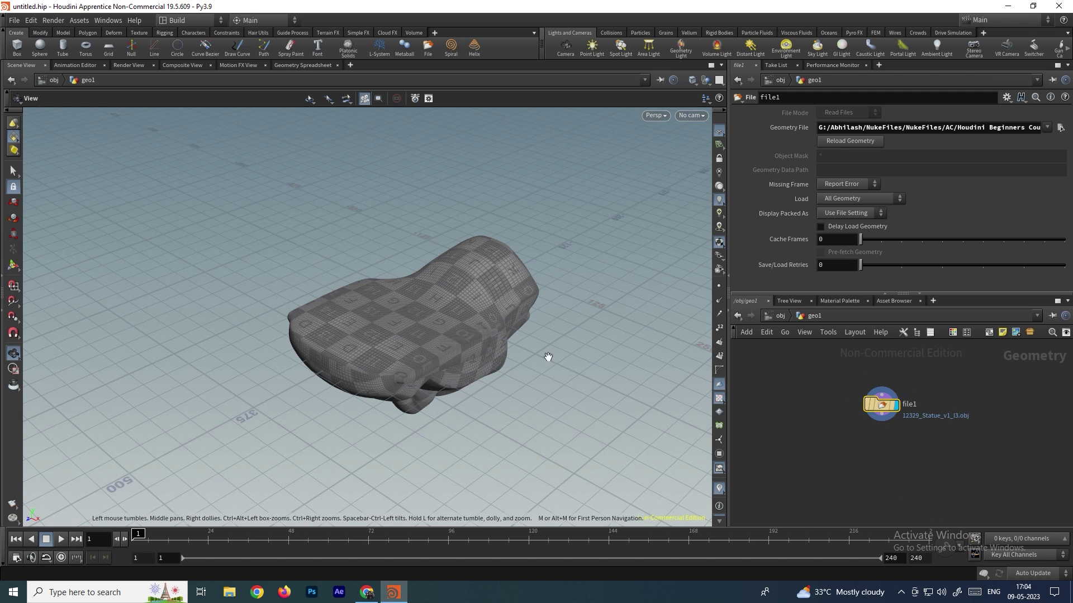
scroll(494, 295, up, 2)
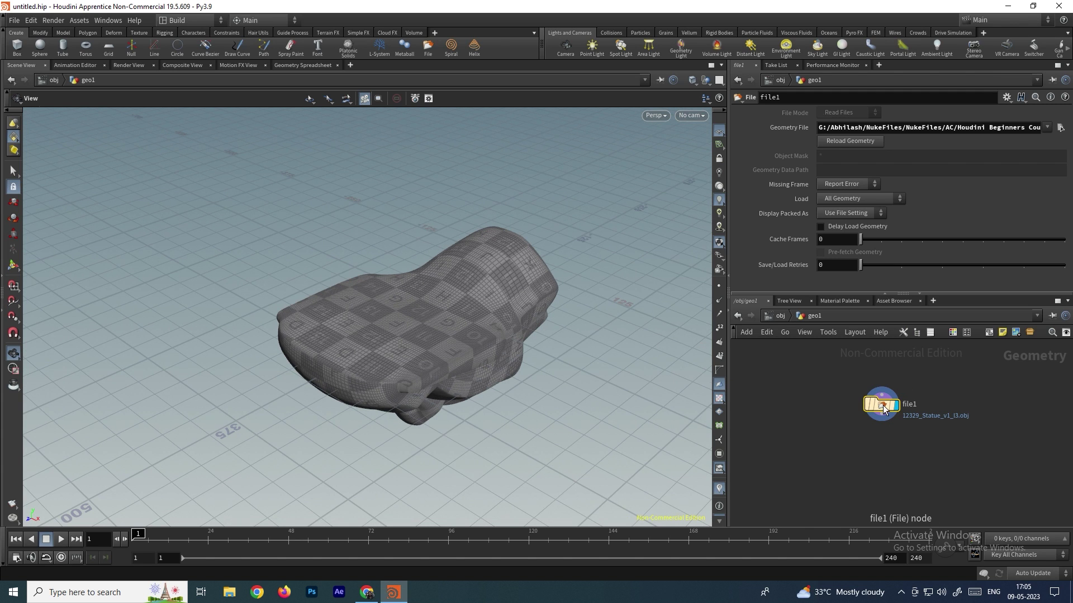
Step: Add a Clean node below the File node, connected to its output
key(Tab)
text(cl)
key(Return)
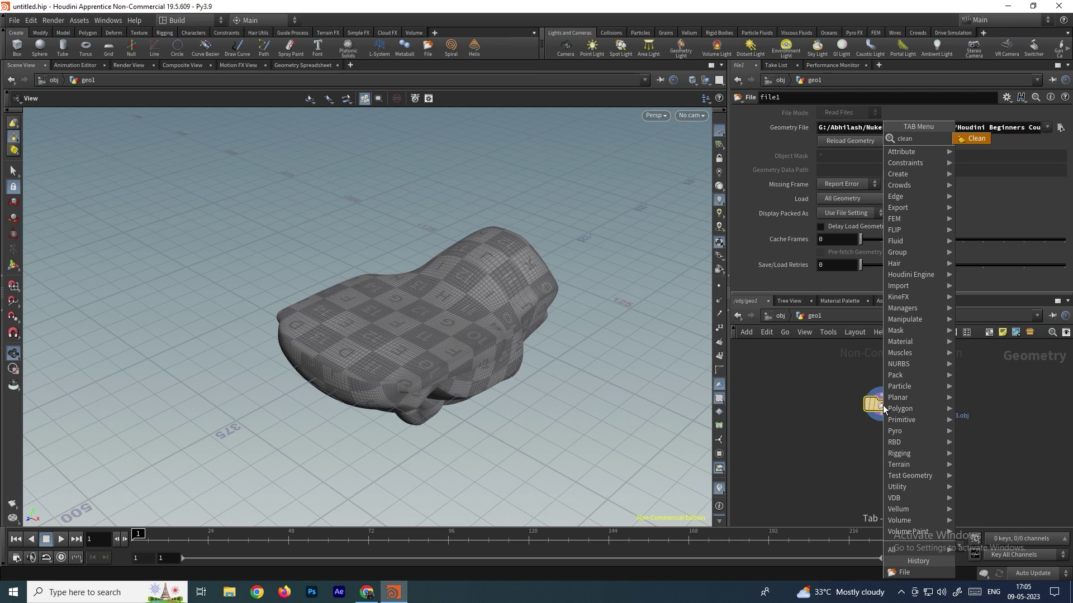
click(882, 467)
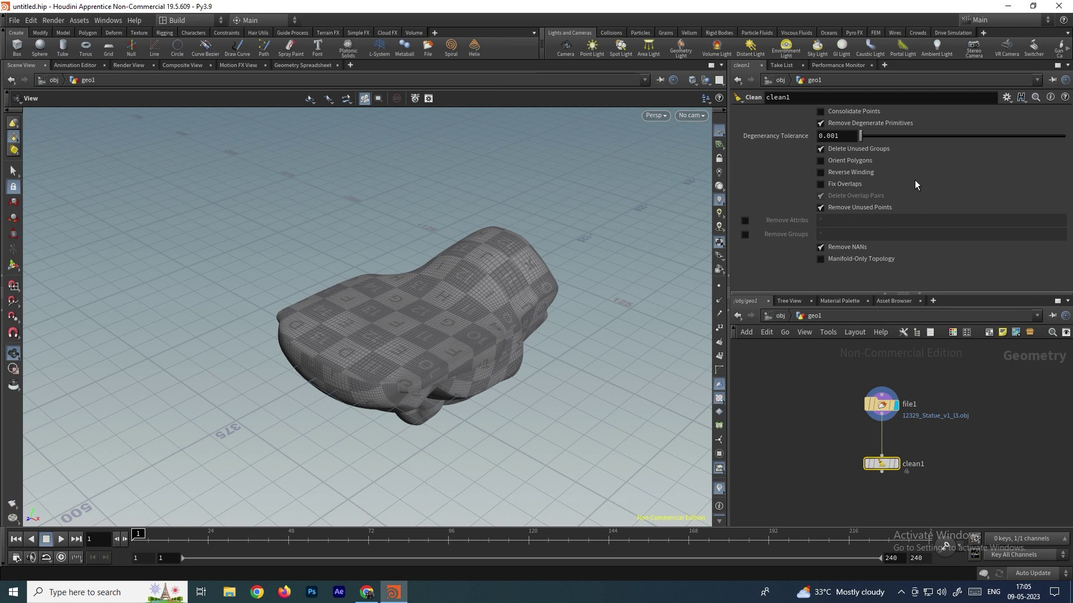
Step: Turn on Remove Attribs and Remove Groups, turn off Remove Unused Points, and display the Clean node's result
click(745, 220)
click(746, 234)
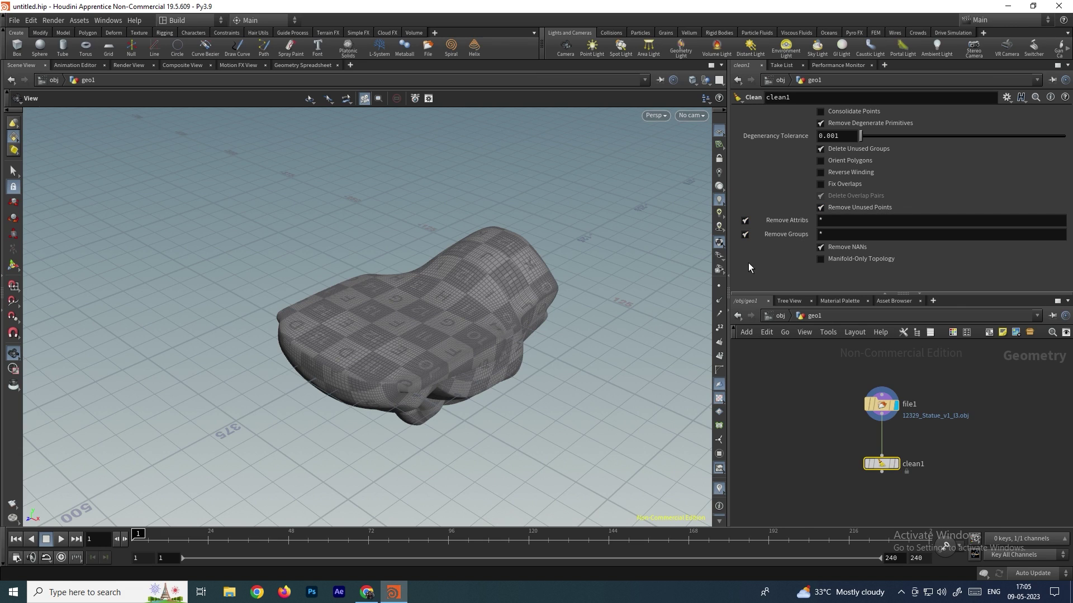
click(820, 209)
key(r)
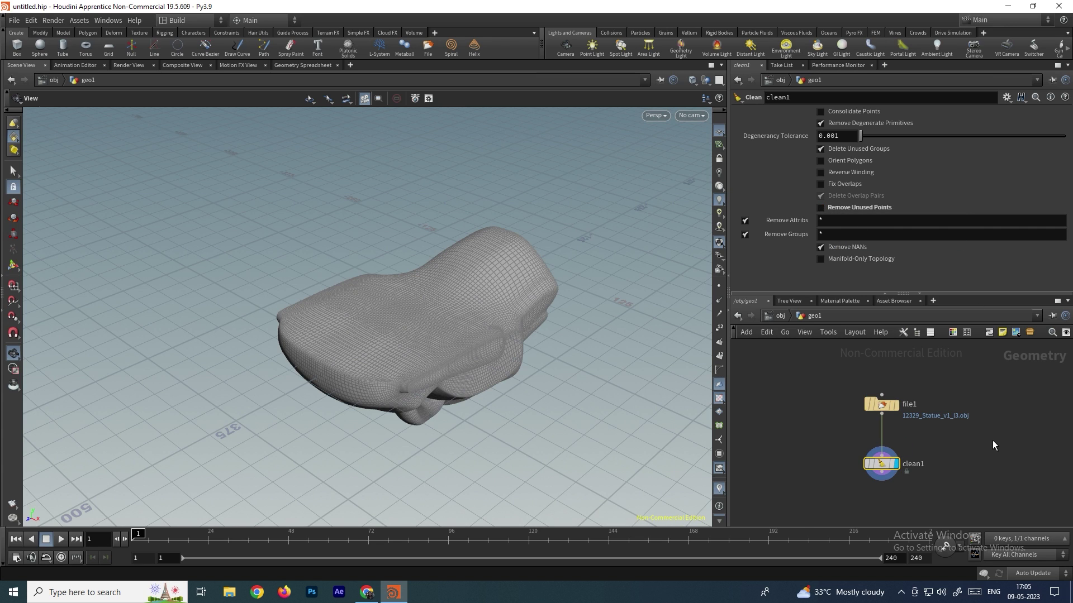
drag(487, 315, 477, 314)
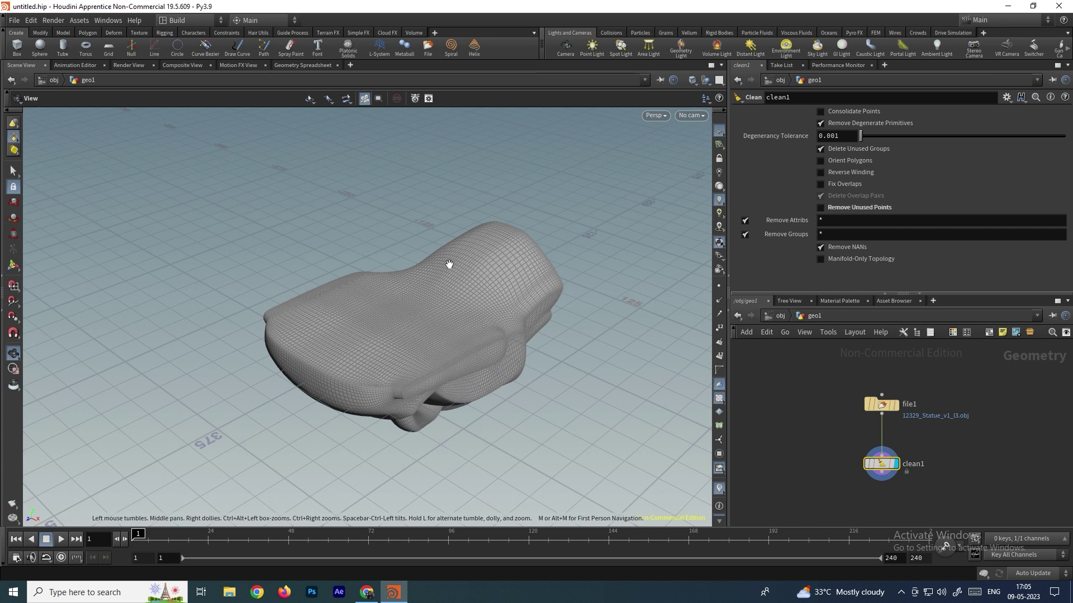
Step: Add a Match Size node below the Clean node, wire it to the Clean output and display it
drag(883, 467, 885, 456)
key(Tab)
text(match)
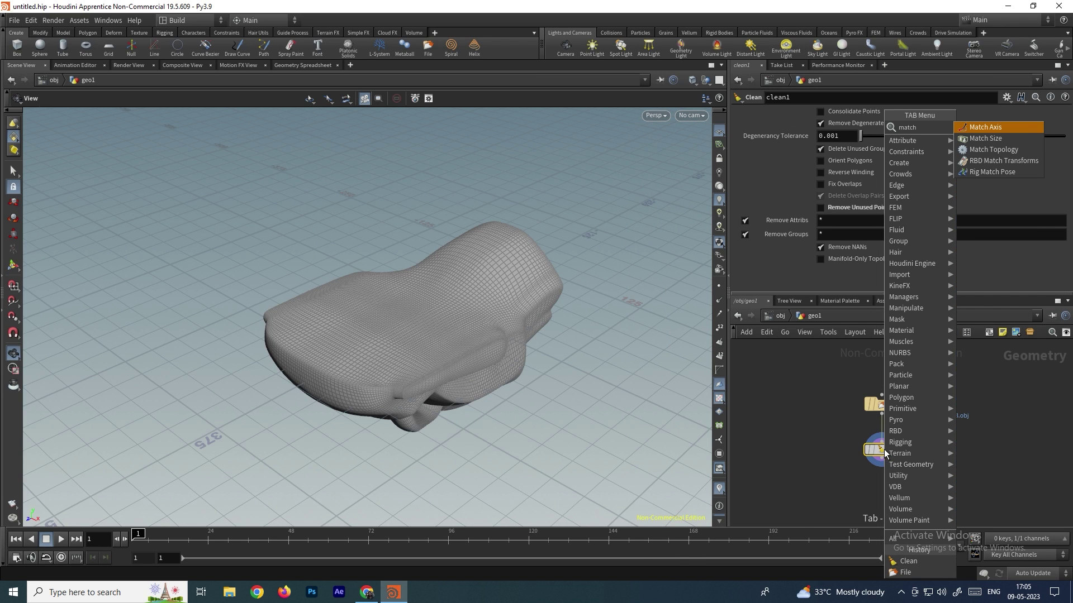
key(Escape)
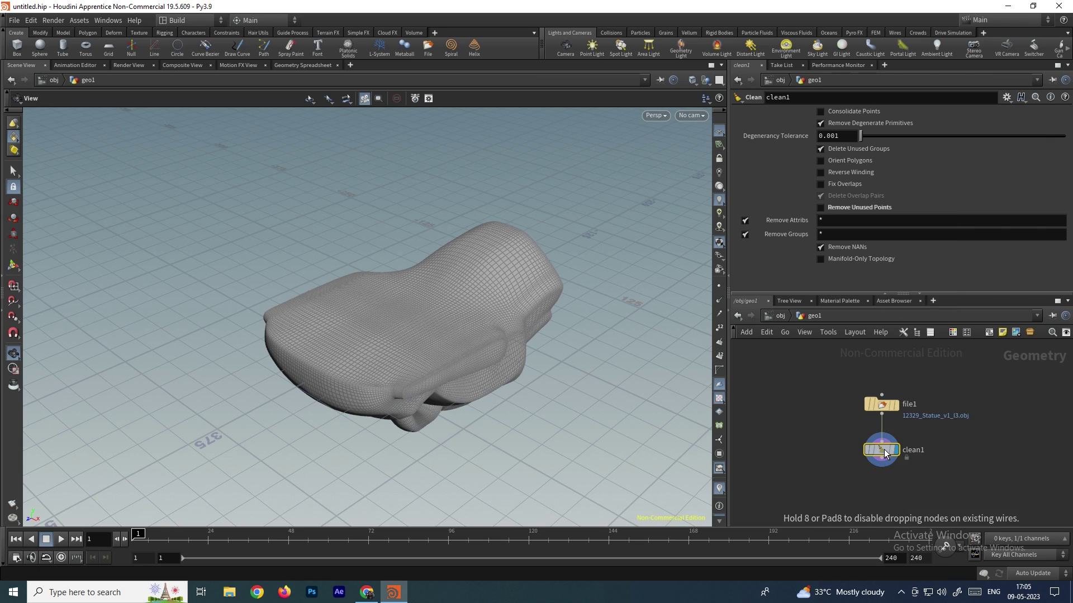
click(872, 491)
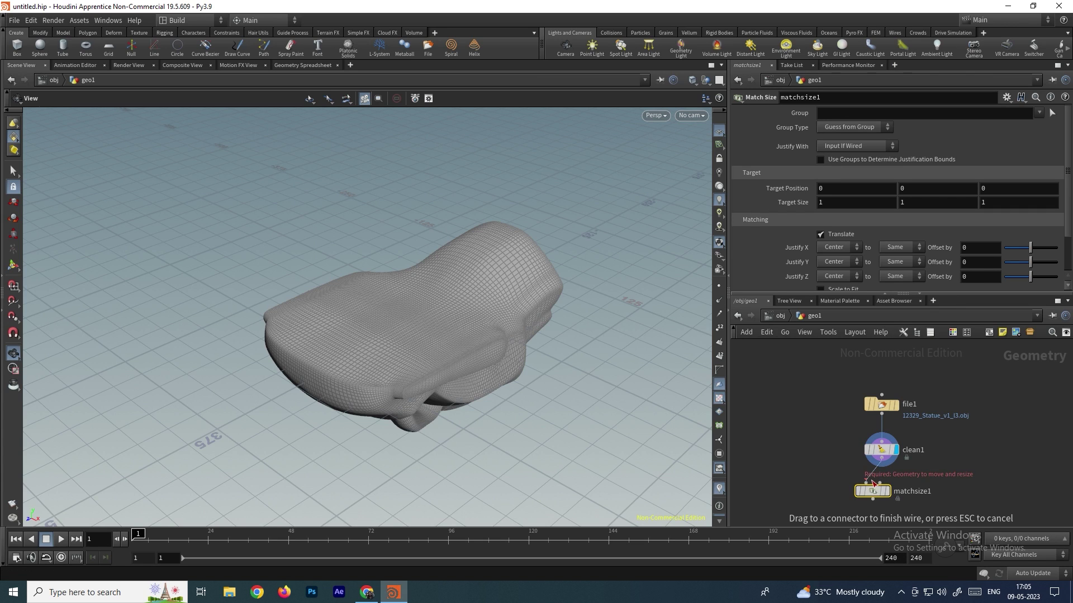
scroll(874, 491, up, 1)
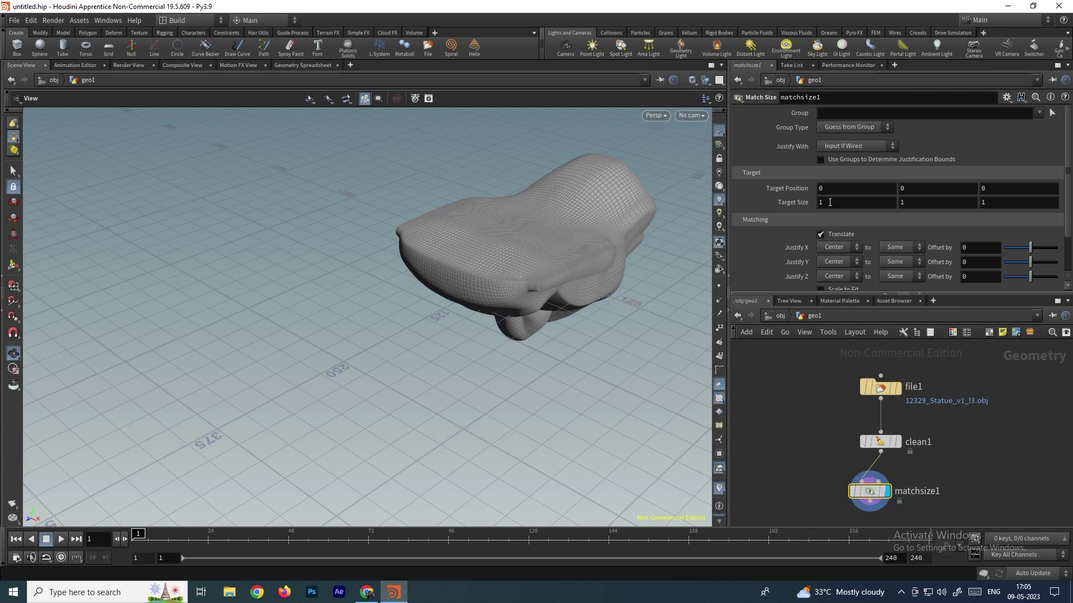
Step: Enable Scale to Fit on the Match Size node and set its target size to 10, 10, 10
scroll(771, 243, down, 1)
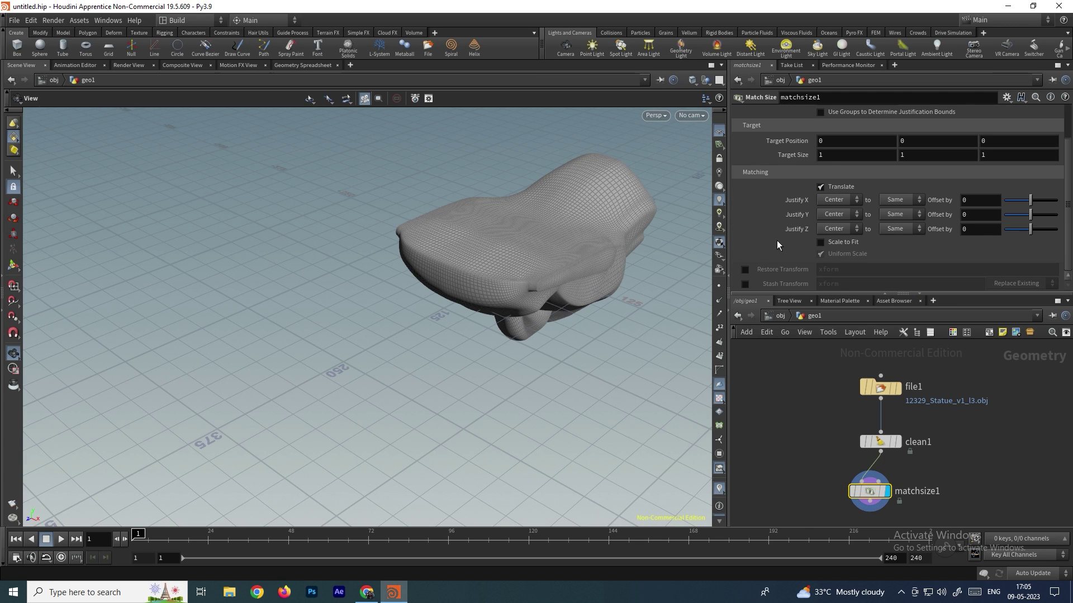
click(821, 243)
scroll(576, 271, up, 10)
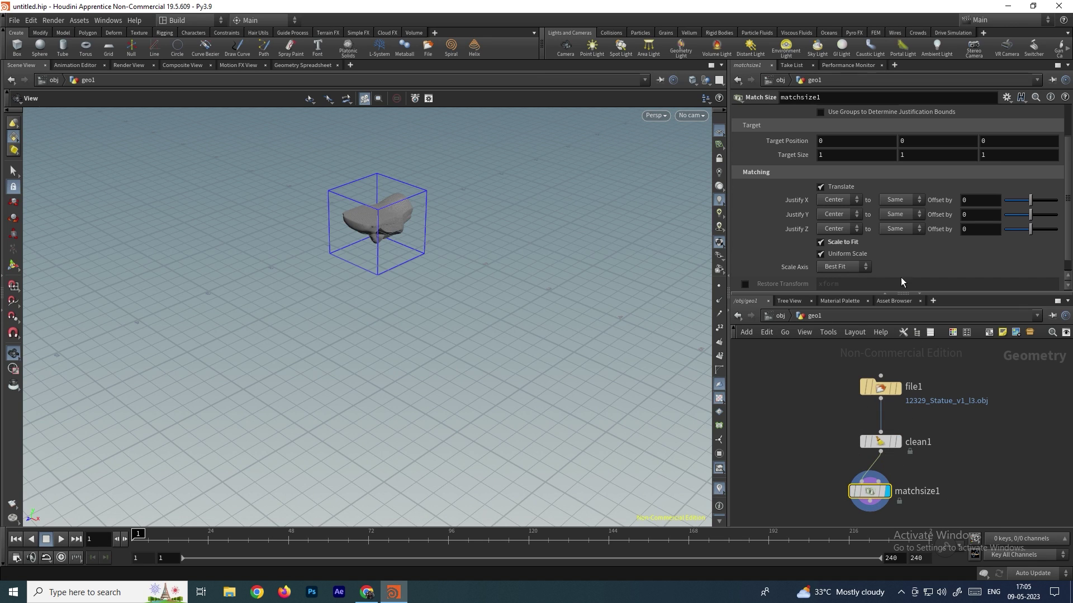
click(825, 155)
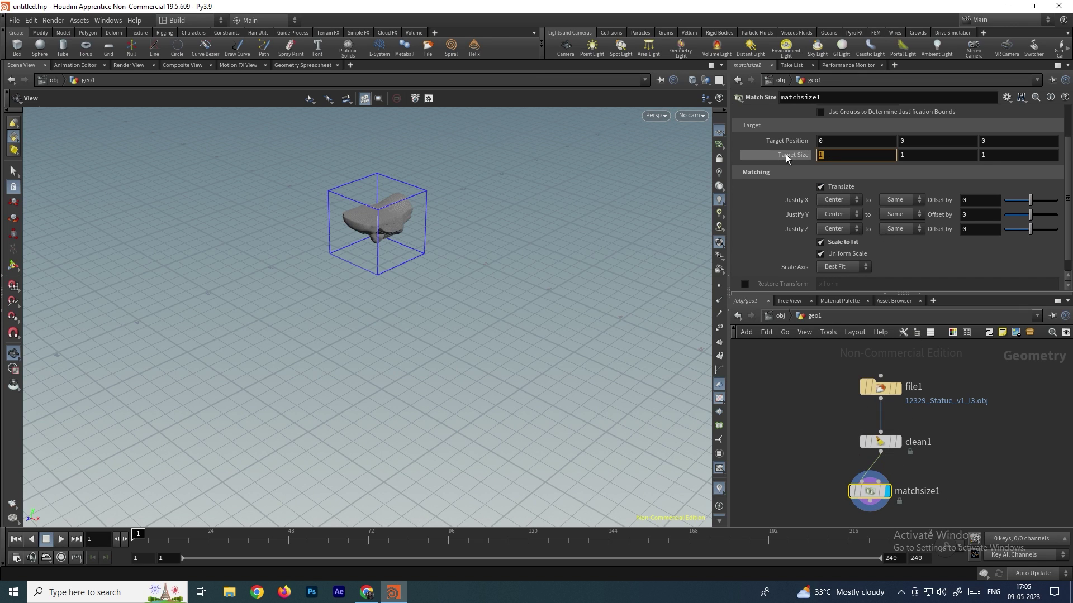
text(10)
key(Tab)
text(10)
key(Tab)
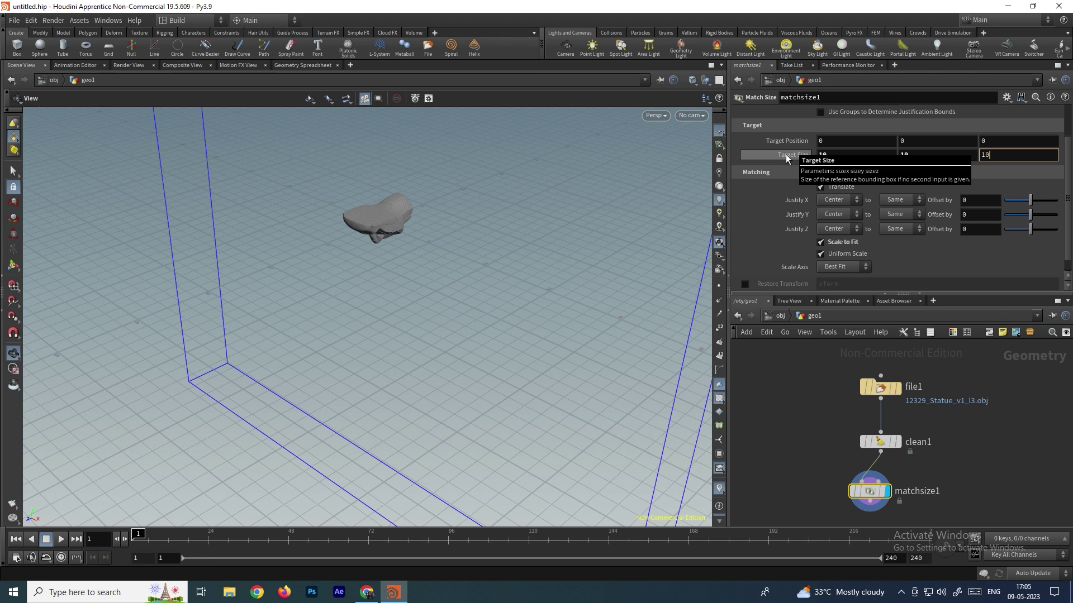
text(10)
key(Return)
scroll(468, 248, down, 5)
scroll(468, 248, up, 2)
scroll(471, 251, down, 2)
Step: Add a Transform node after the Match Size node and display it
middle_drag(881, 452, 886, 422)
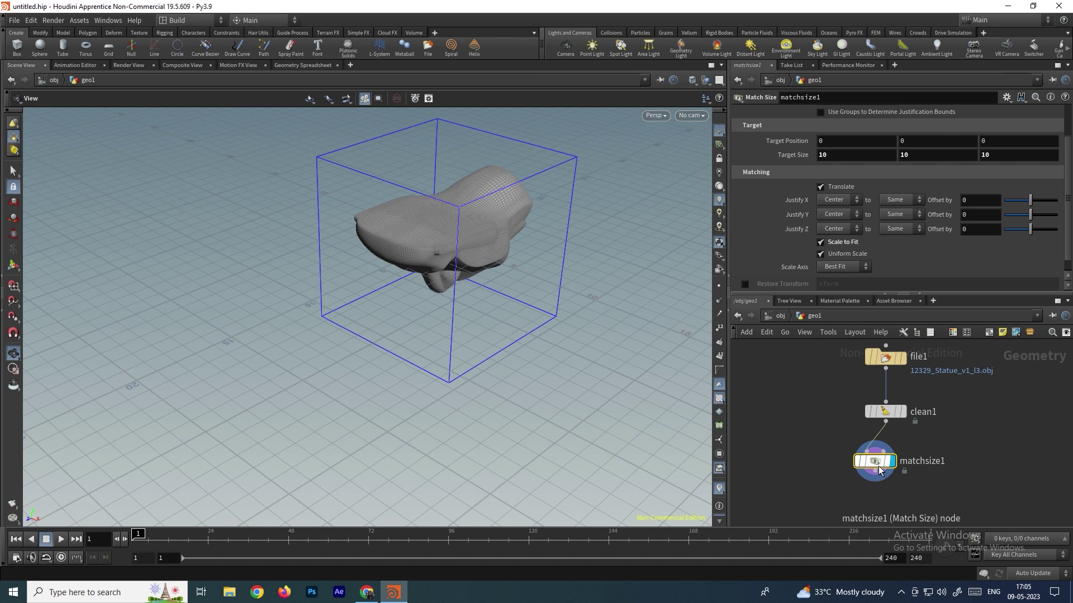
key(Tab)
text(tra)
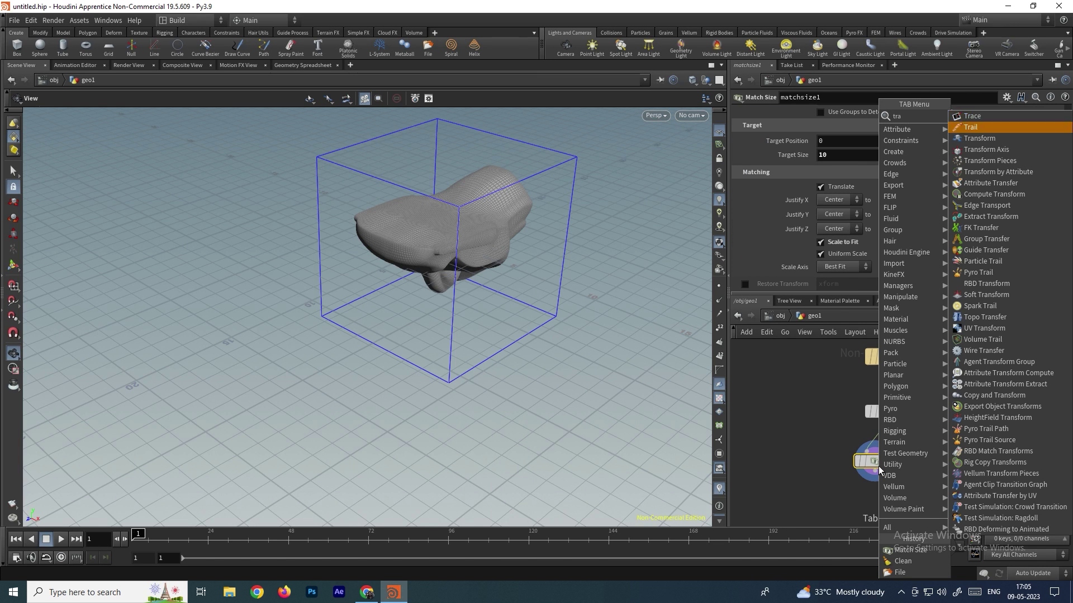
click(979, 138)
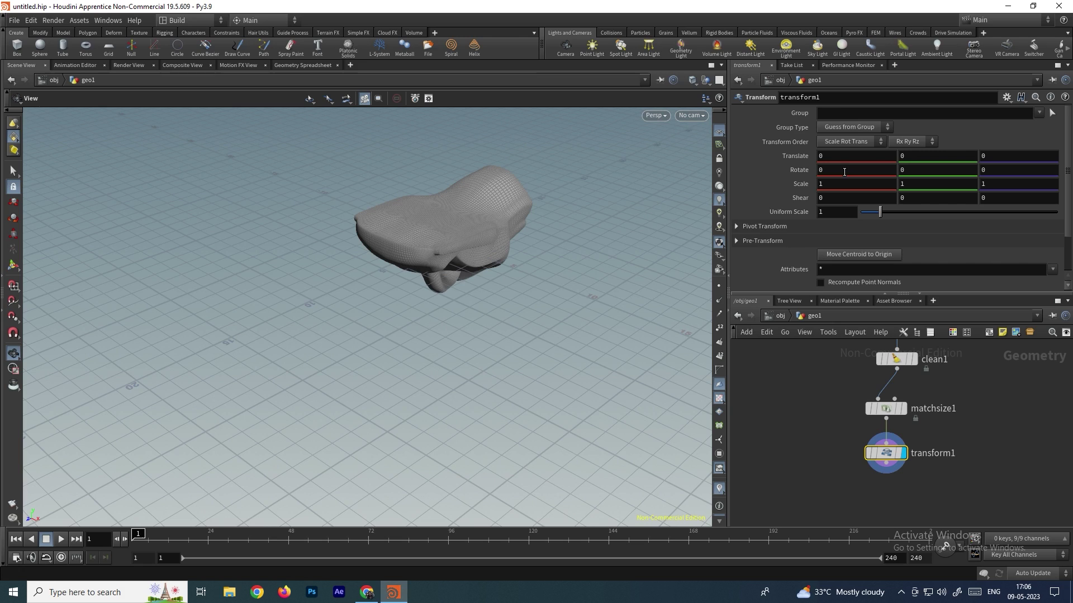
Step: Stand the statue upright with an X rotation of -90 and set its Y translation to 5.1
drag(829, 158, 818, 162)
key(Return)
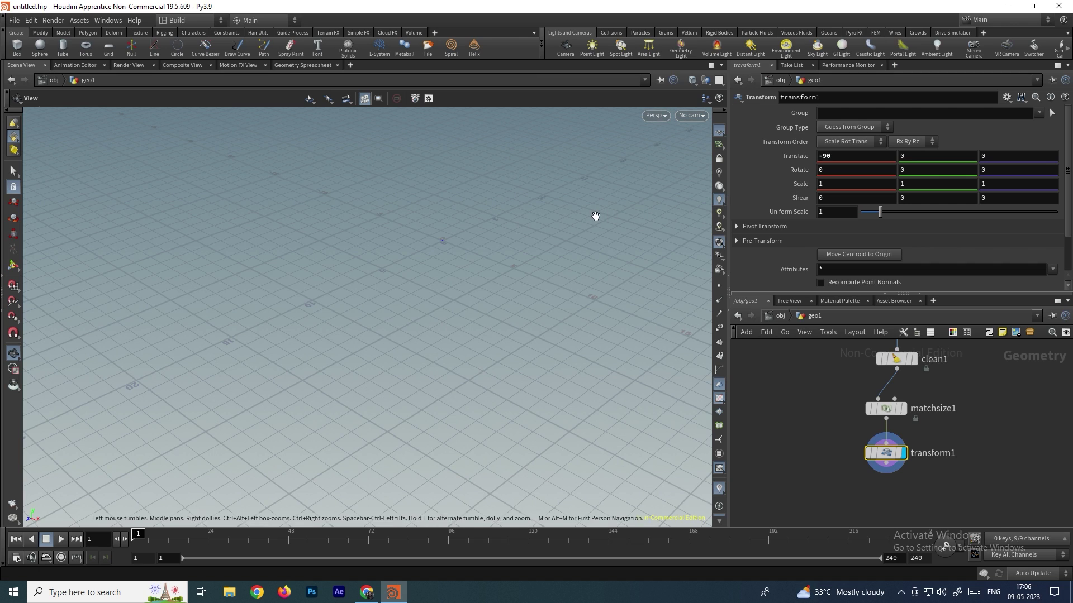
key(ctrl+z)
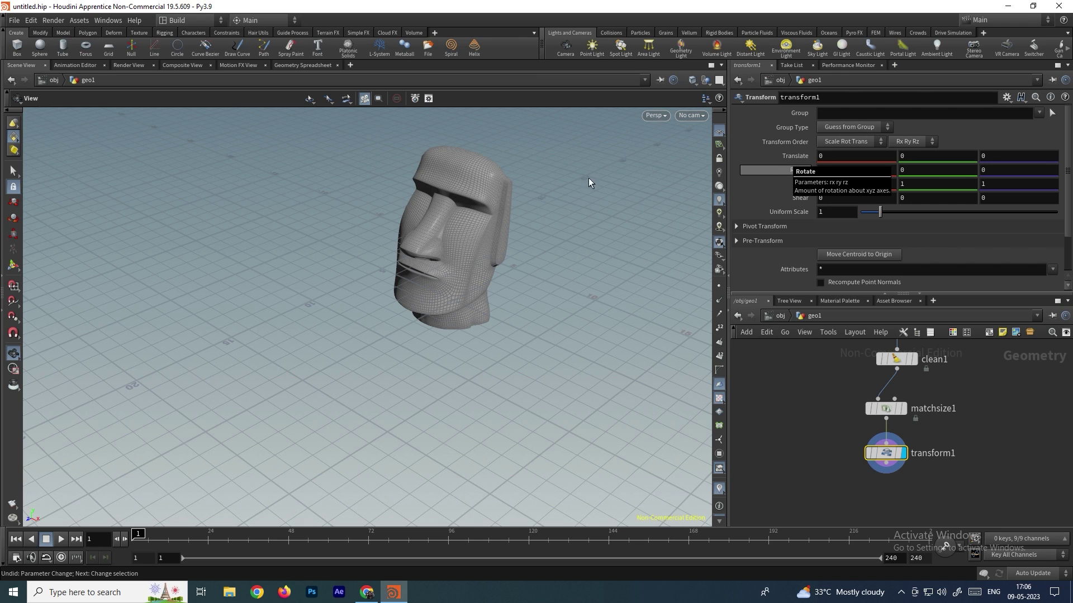
drag(511, 285, 466, 266)
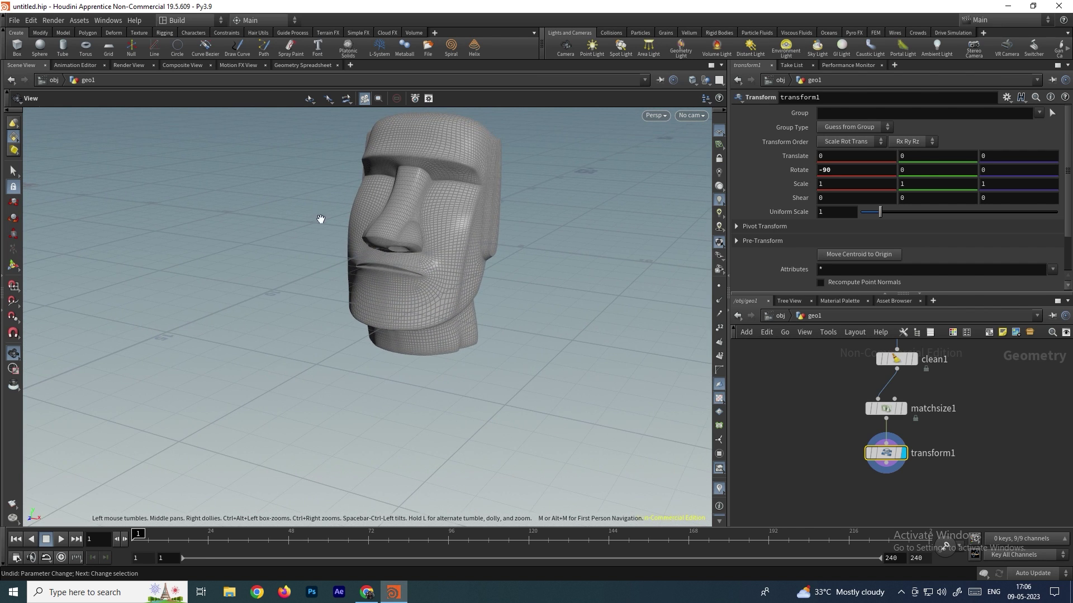
middle_drag(903, 157, 973, 168)
drag(560, 290, 468, 259)
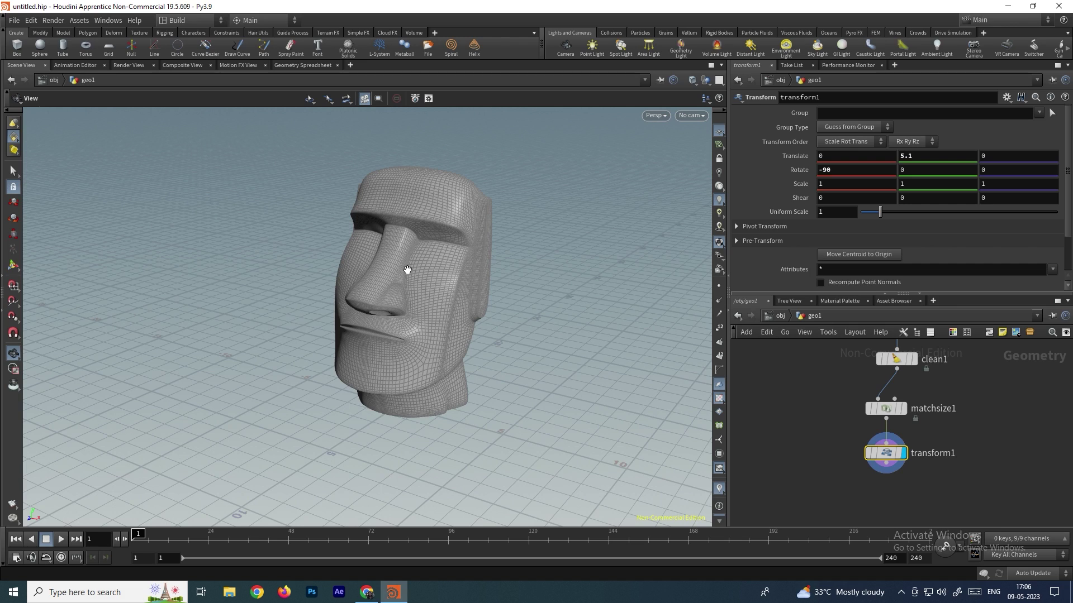
Step: Add an IsoOffset node below the Transform node, wire it to the Transform output and display it
middle_drag(942, 473, 953, 438)
mouse_move(901, 423)
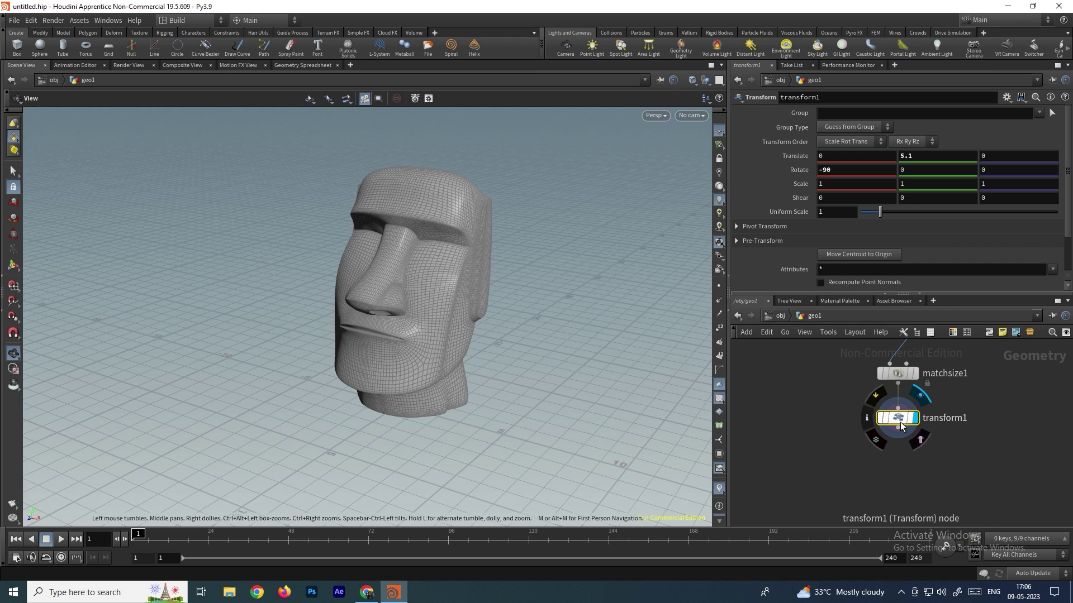
key(Tab)
text(iso)
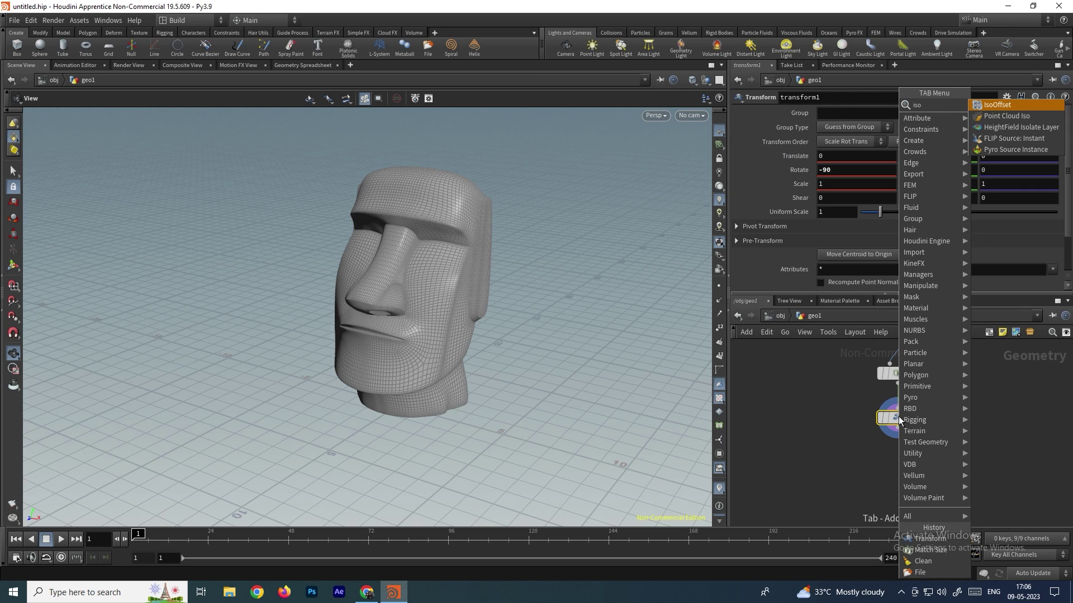
key(Return)
click(889, 465)
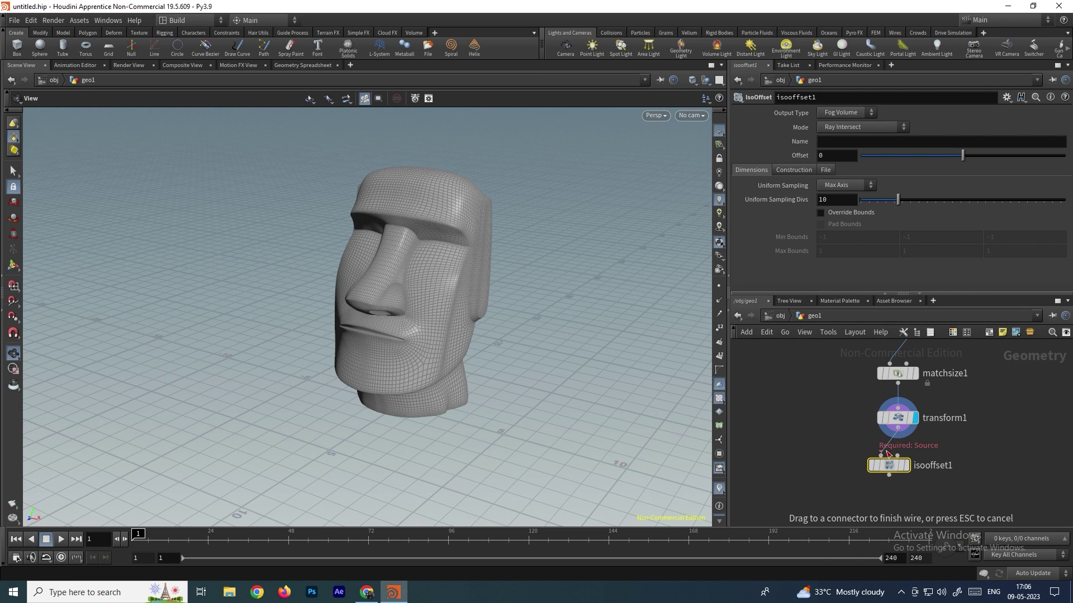
click(907, 465)
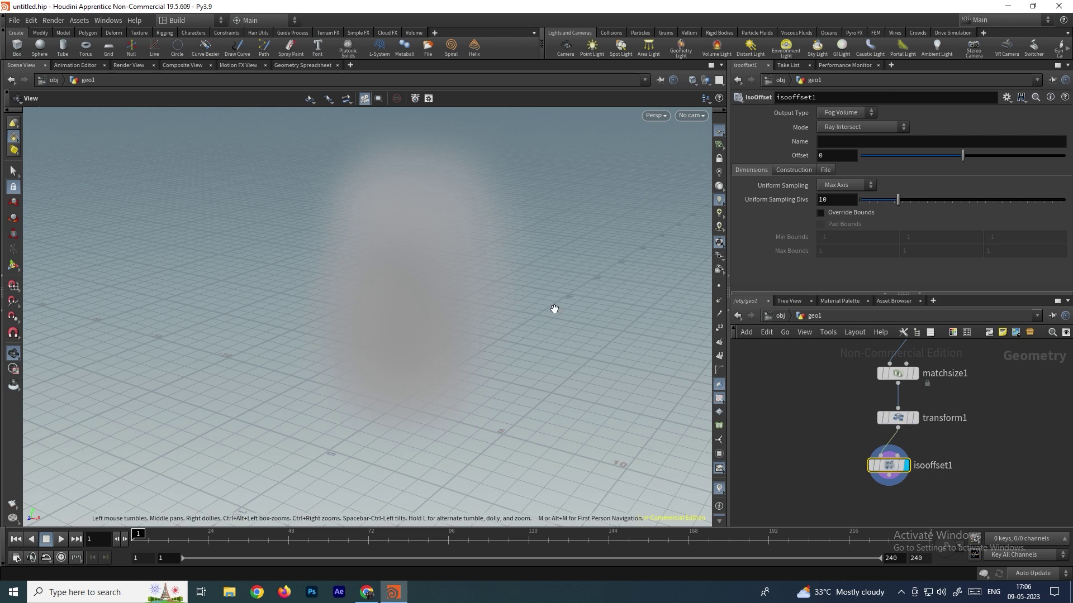
Step: Raise the IsoOffset fog volume's Uniform Sampling Divs to 50
scroll(458, 289, up, 2)
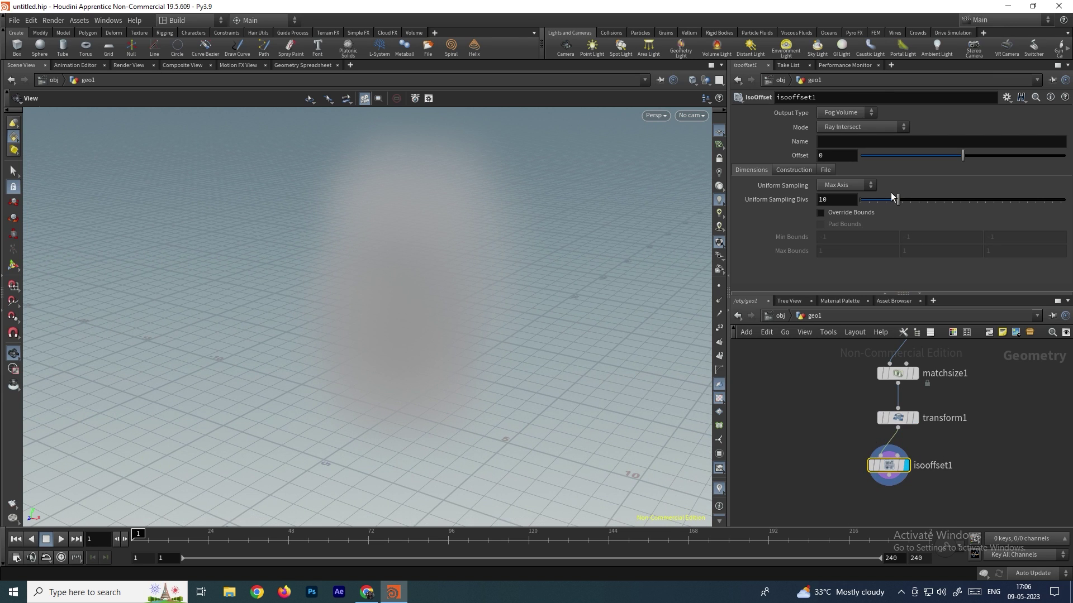
drag(896, 202, 1064, 200)
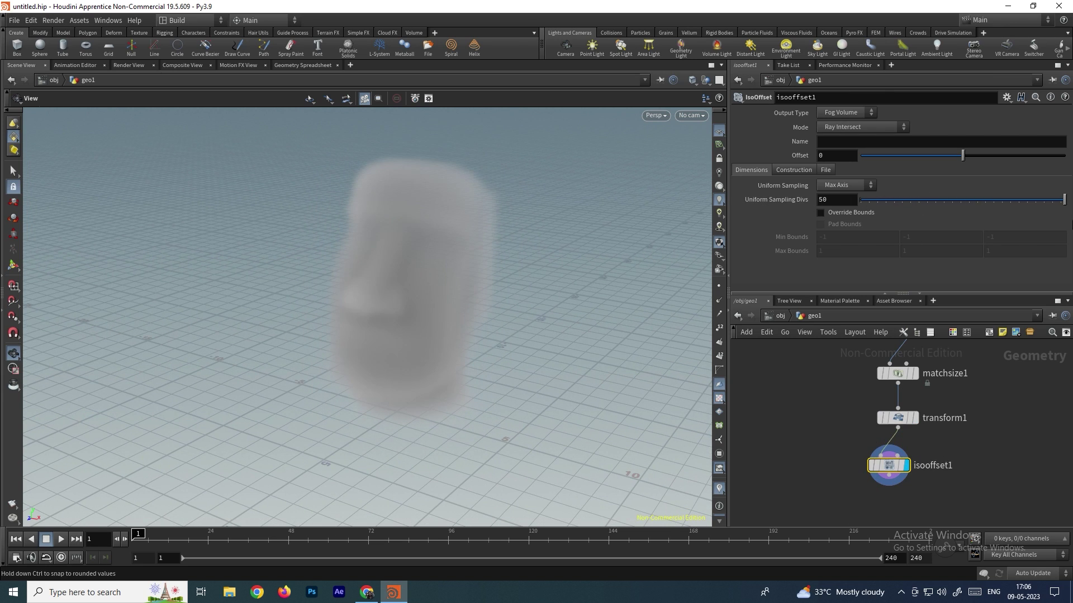
scroll(537, 286, up, 2)
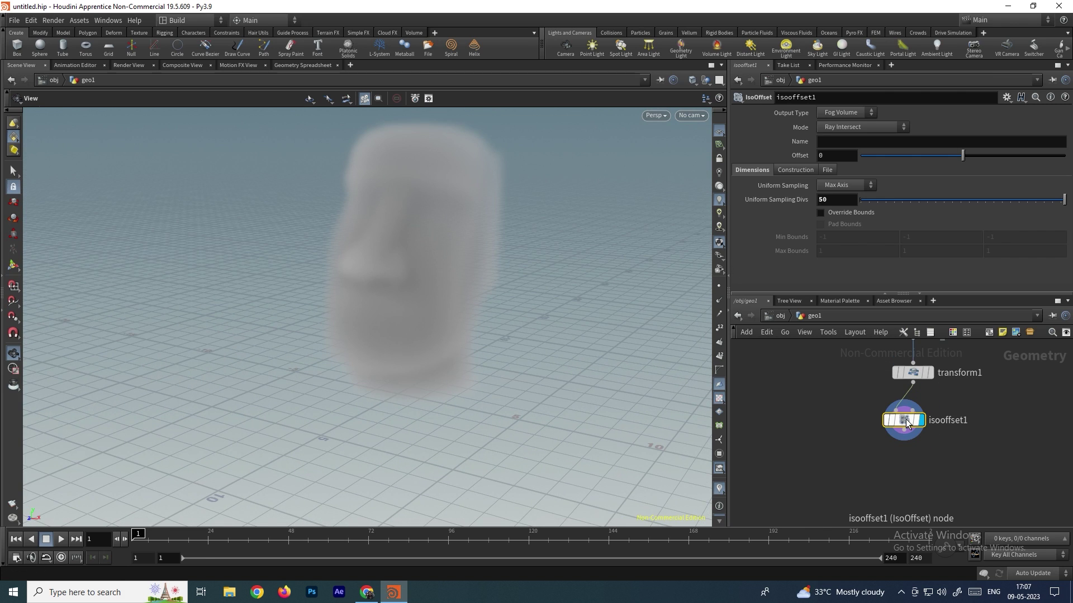
Step: Add a Scatter node after the IsoOffset node and display its points
key(Tab)
text(scatter)
key(Return)
key(Return)
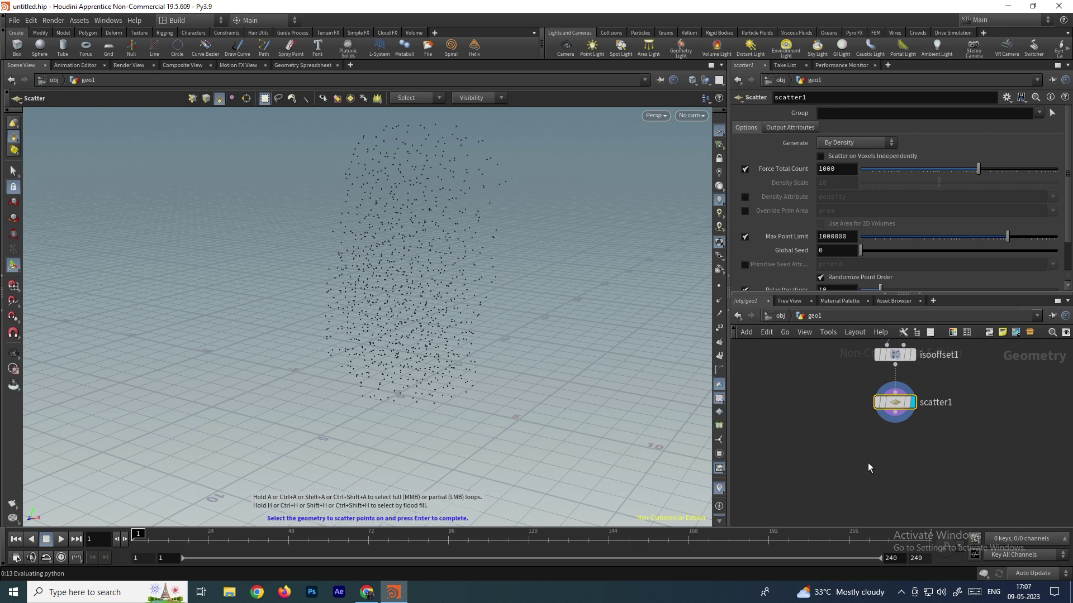
Step: Add a Voronoi Fracture node below the Scatter node
key(Tab)
text(vor)
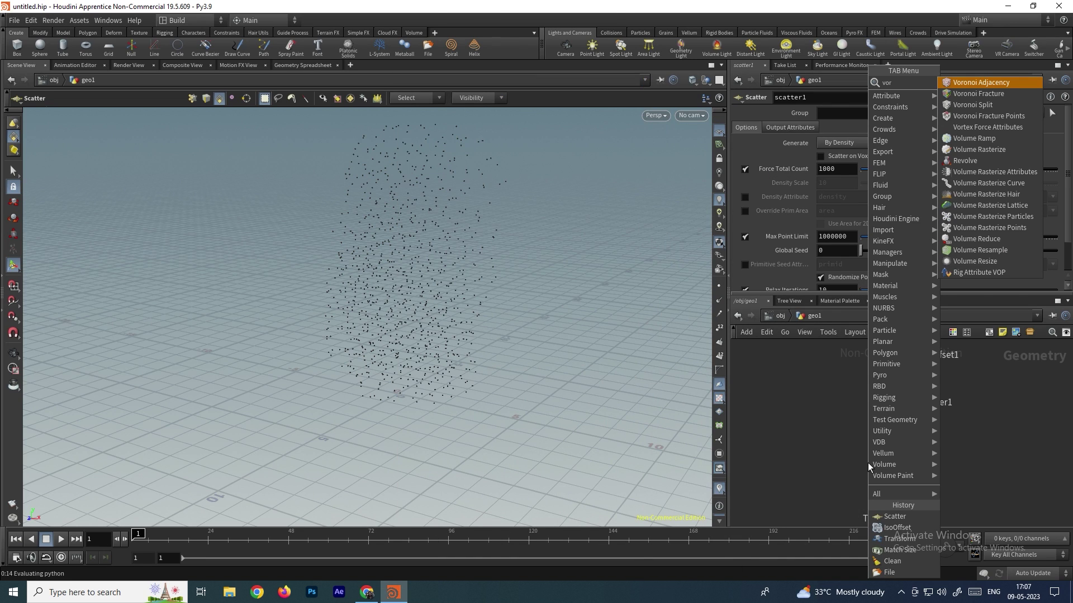
key(Down)
key(Return)
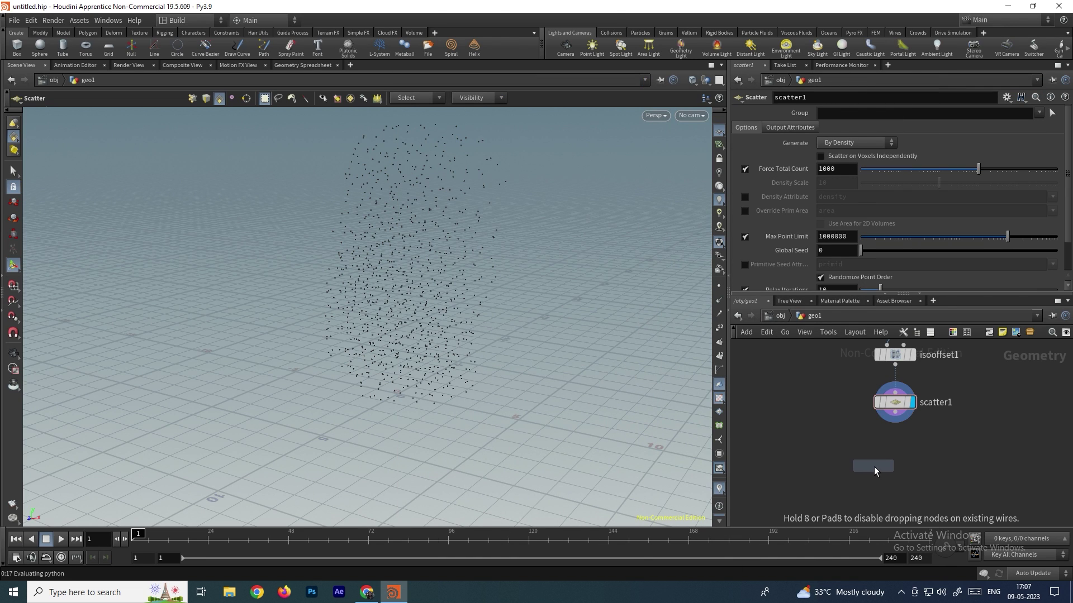
click(874, 467)
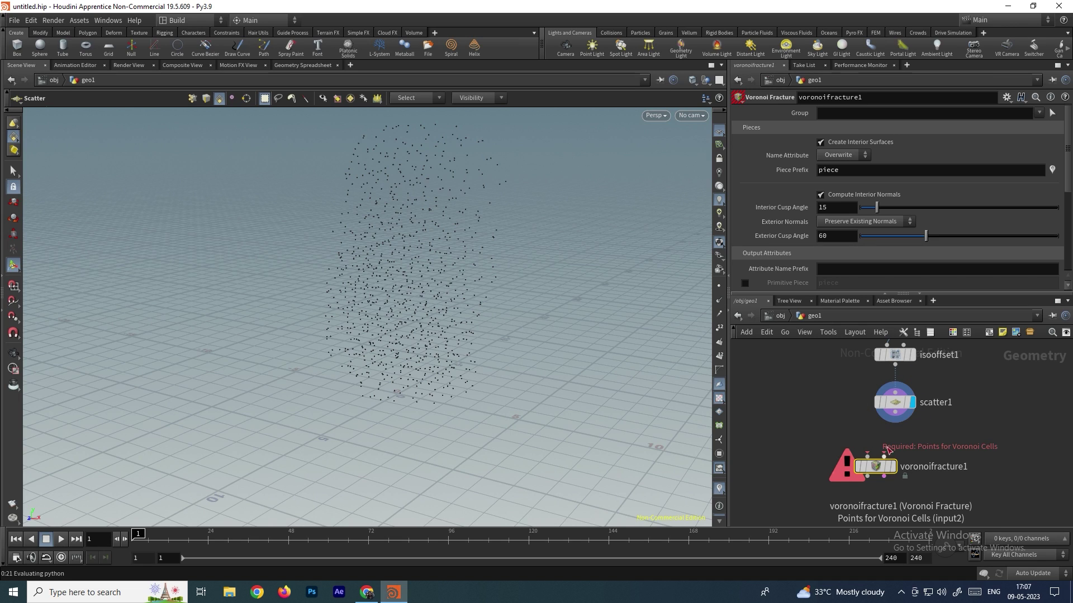
Step: Rearrange the network so the File, Clean, Match Size and Transform chain sits beside the IsoOffset and Scatter branch
scroll(870, 445, down, 3)
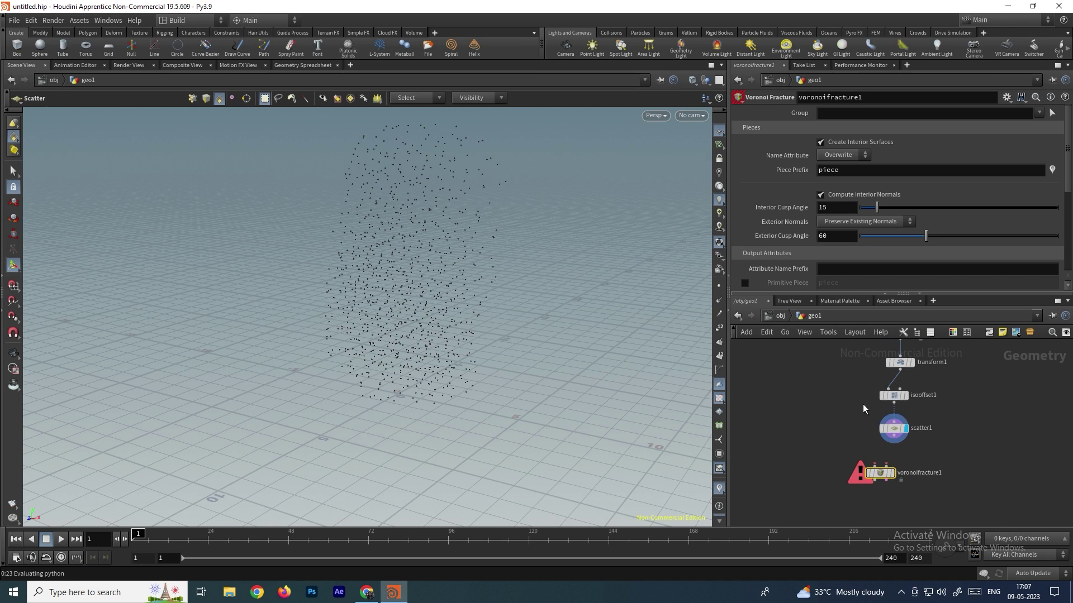
middle_drag(874, 418, 858, 451)
drag(841, 366, 961, 469)
drag(881, 476, 847, 478)
middle_drag(936, 408, 968, 429)
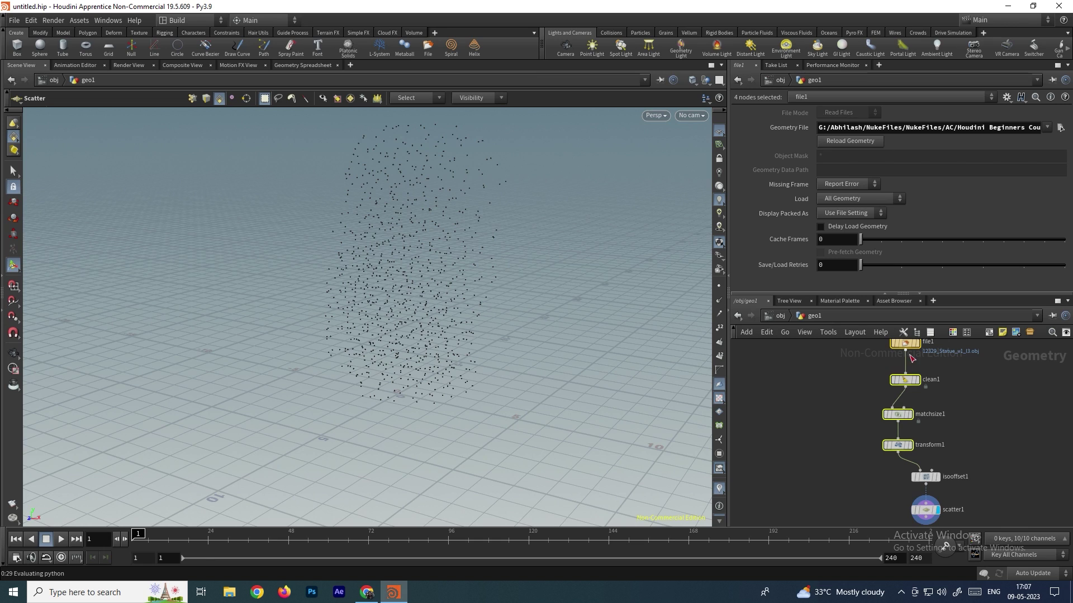
middle_drag(897, 469, 882, 426)
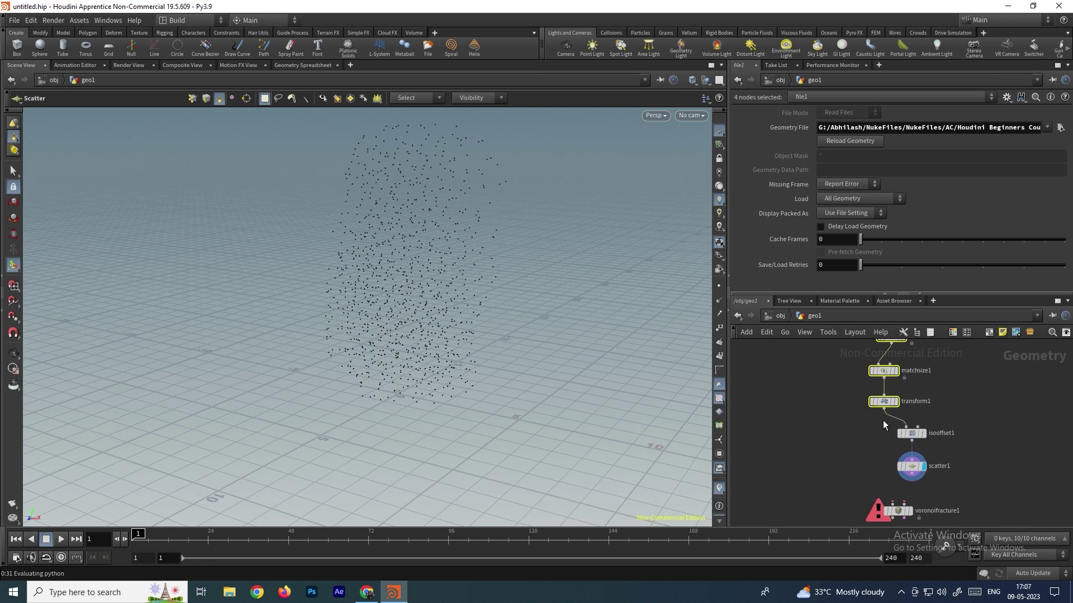
scroll(879, 420, up, 3)
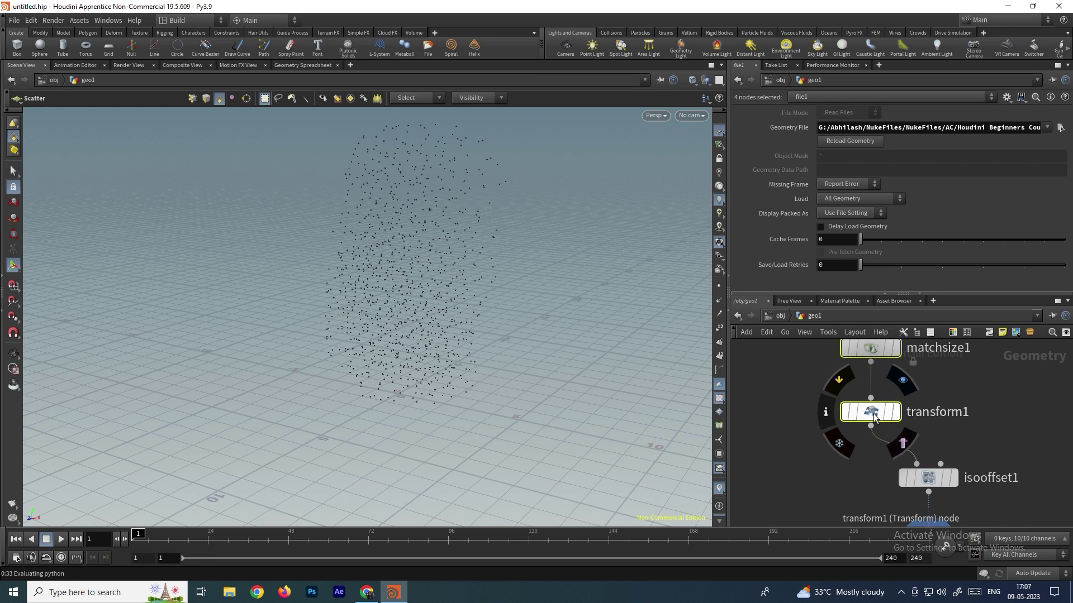
Step: Wire the Transform and Scatter outputs into the Voronoi Fracture's first and second inputs, and display the fractured statue
click(873, 413)
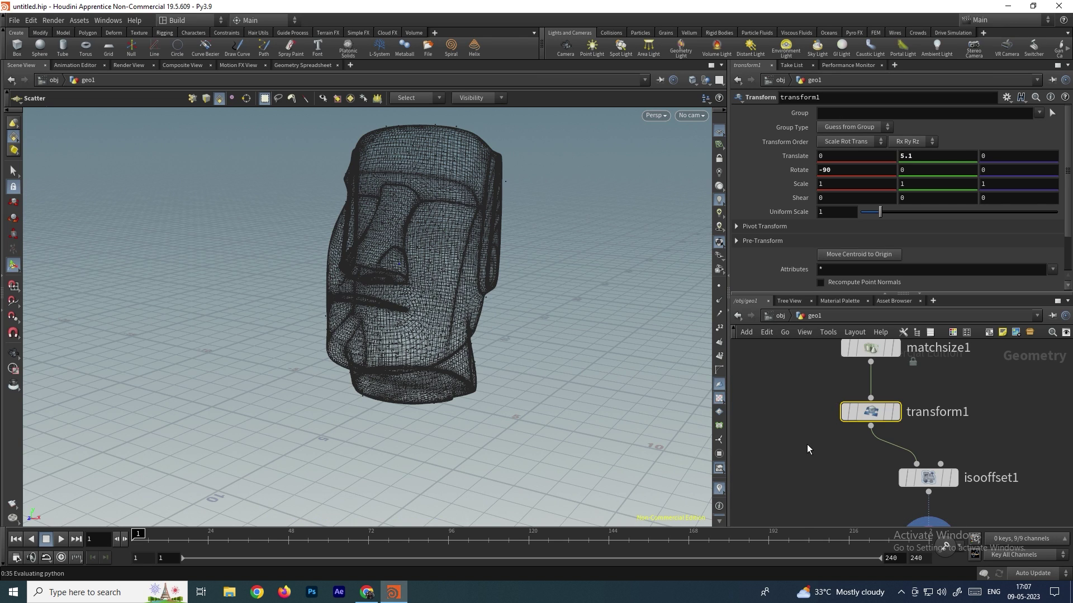
scroll(863, 380, down, 2)
scroll(864, 381, down, 2)
mouse_move(854, 378)
mouse_down()
mouse_move(864, 460)
mouse_move(853, 481)
mouse_up()
click(872, 478)
click(861, 481)
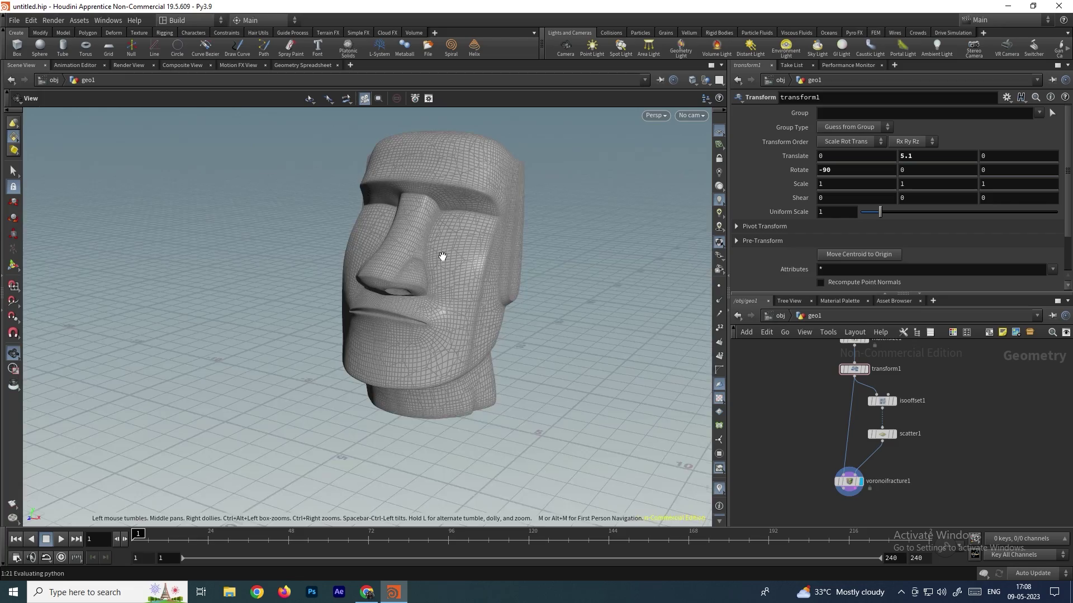
scroll(499, 269, up, 5)
drag(498, 270, 455, 287)
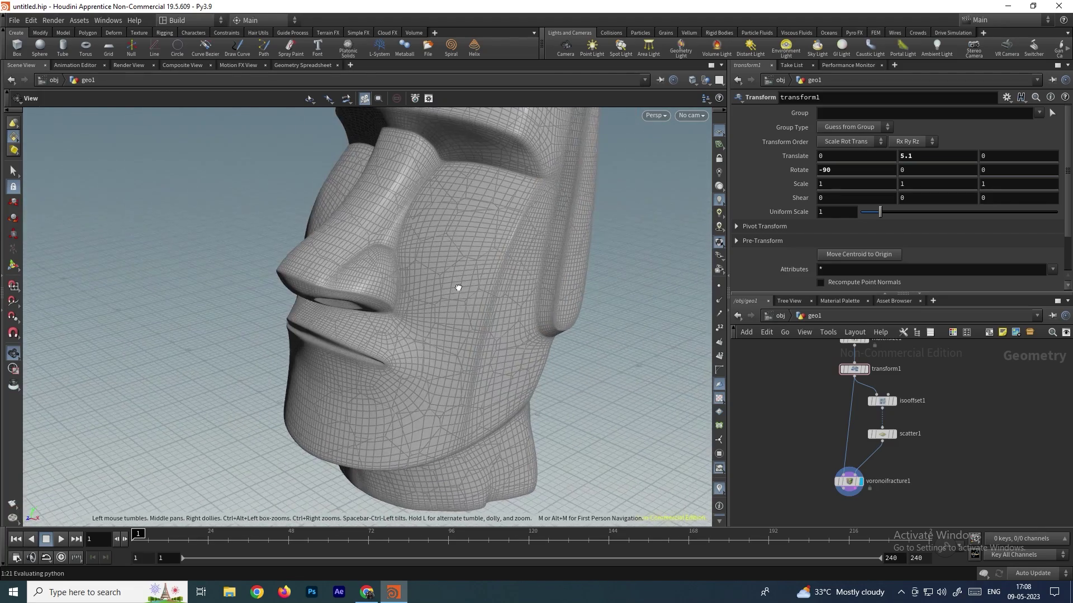
scroll(410, 329, down, 3)
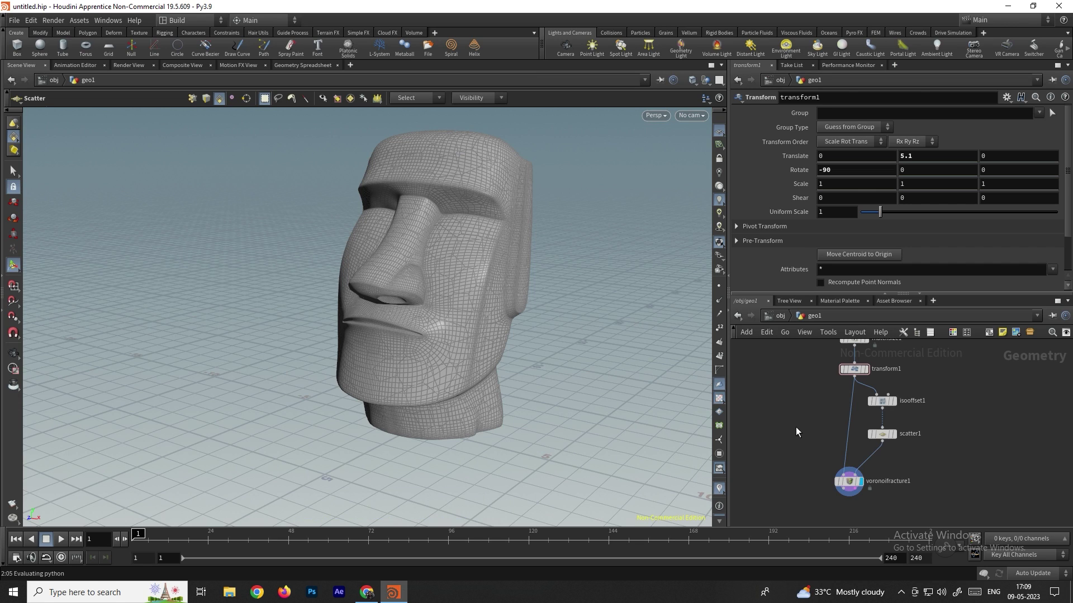
Step: Add a Distance along Geometry node beside the fracture branch, wire it to the Transform output and display it
key(Tab)
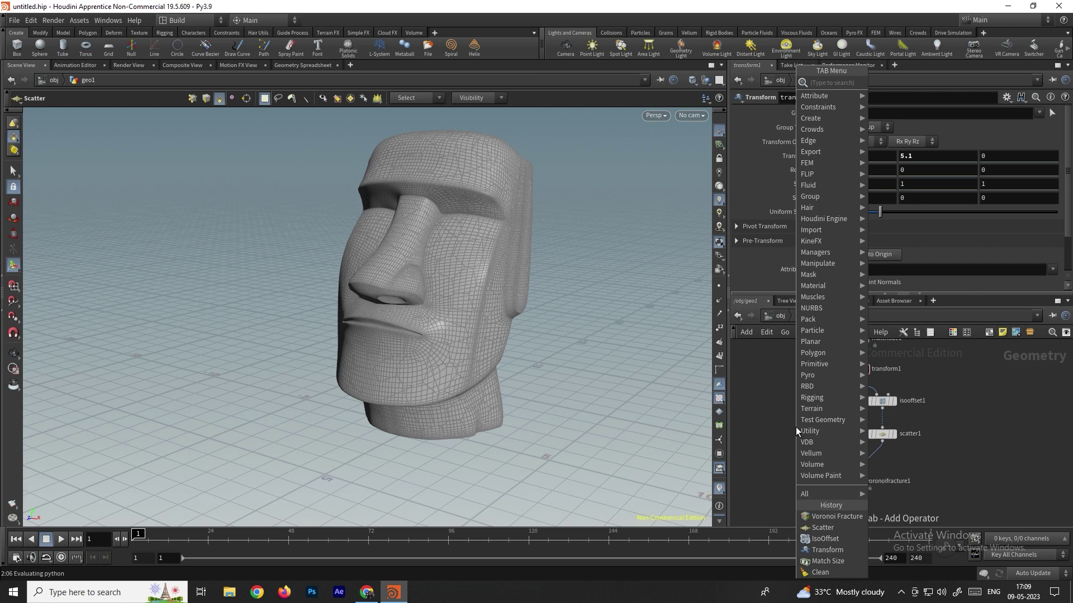
text(dista)
key(Down)
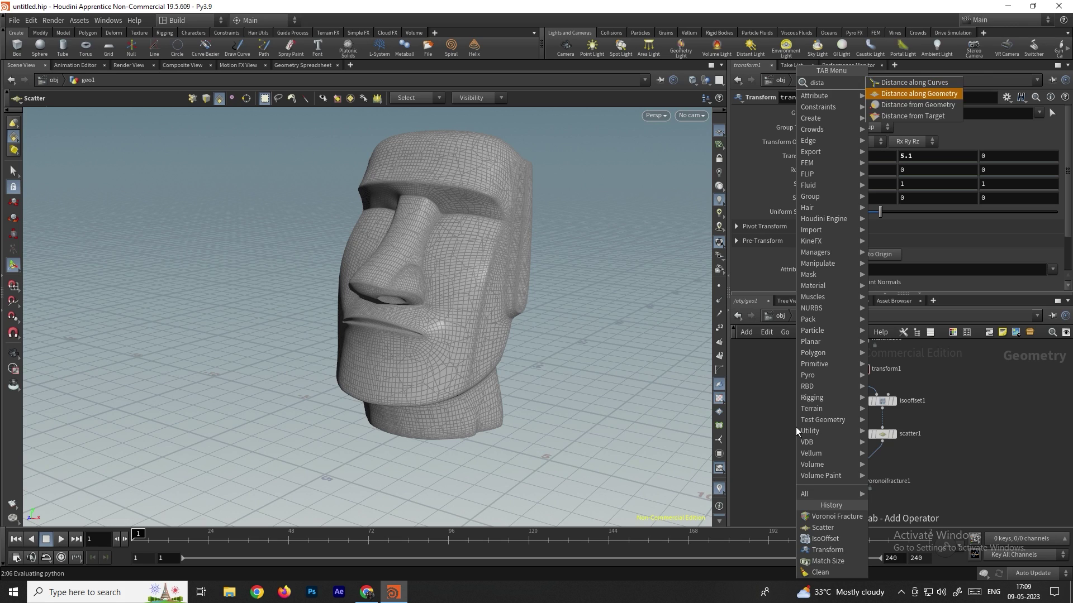
key(Return)
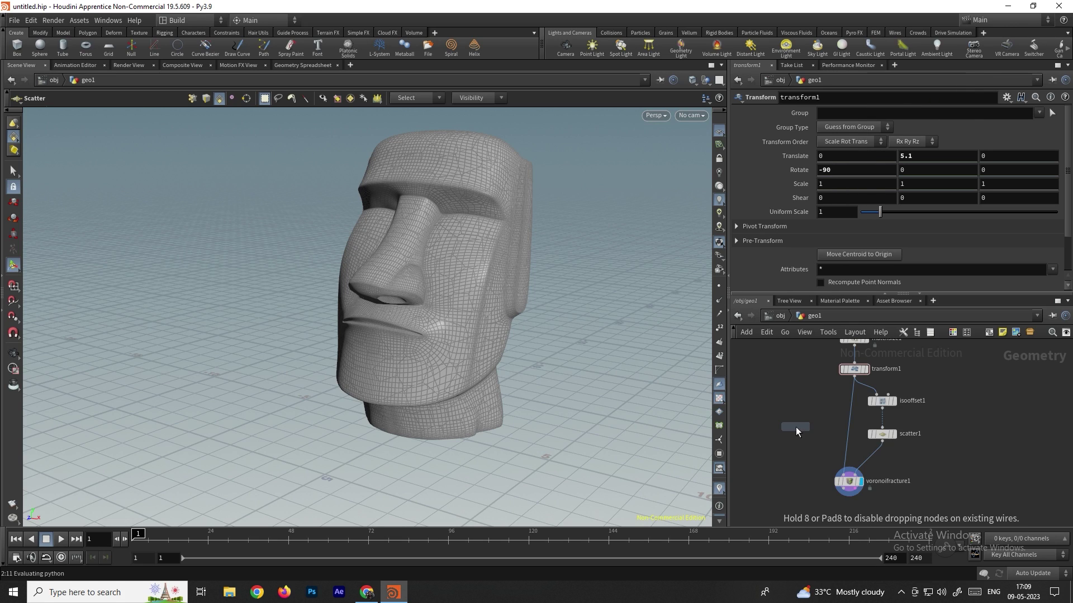
click(796, 427)
drag(797, 418, 883, 347)
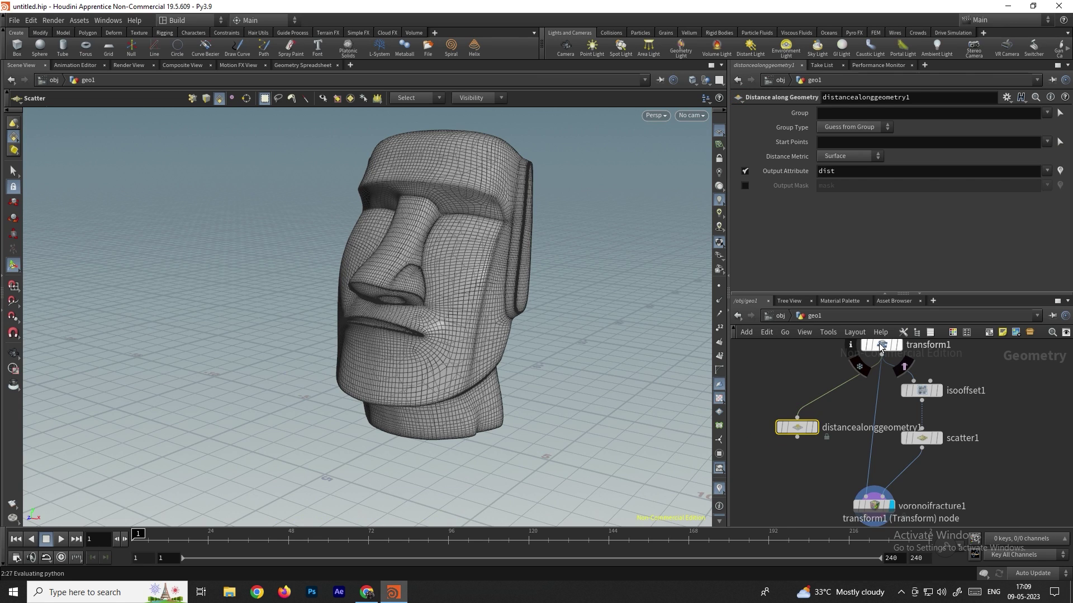
click(815, 429)
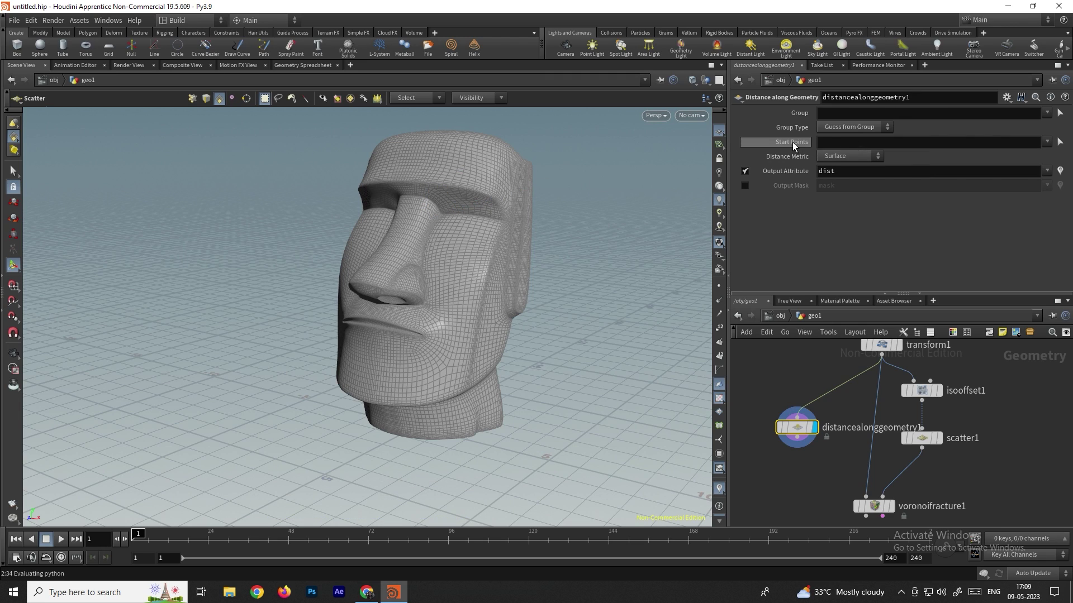
Step: Set the Distance along Geometry node's Start Points to point 626 on top of the statue's head and display the node
click(1060, 142)
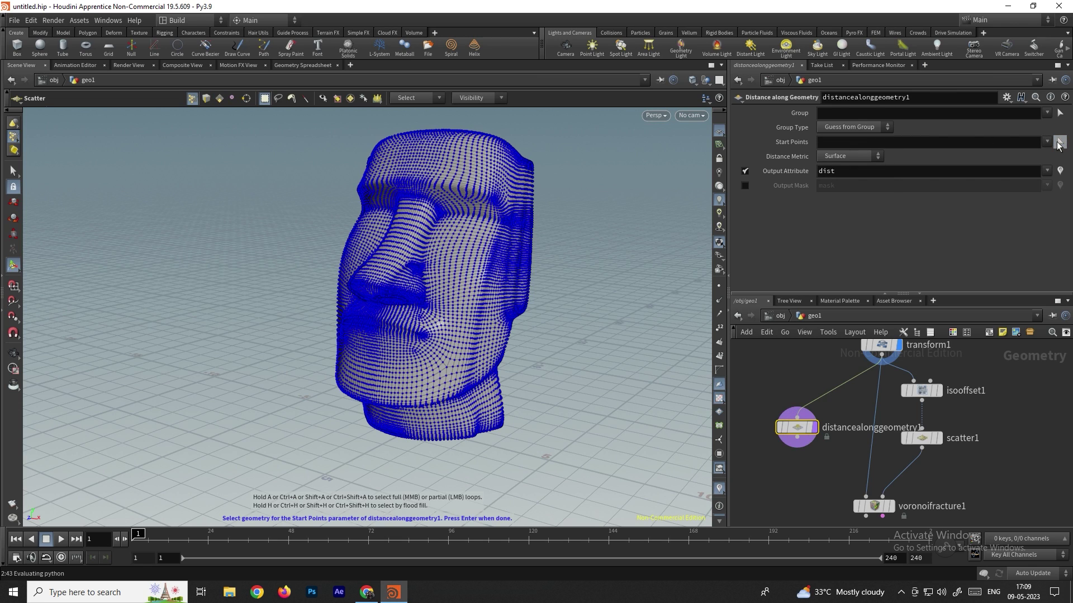
click(438, 134)
key(Return)
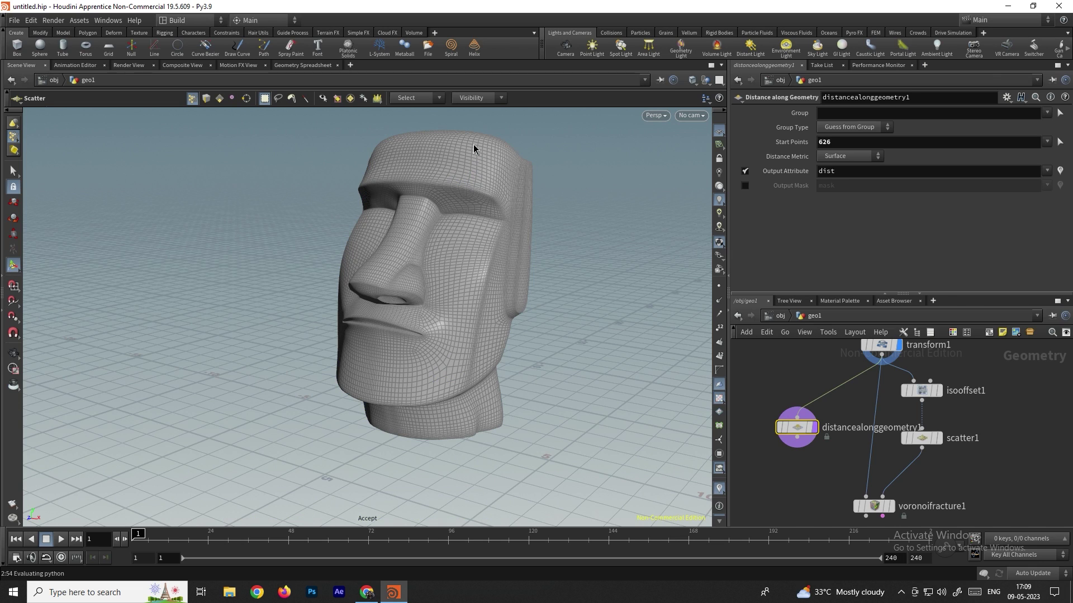
key(u)
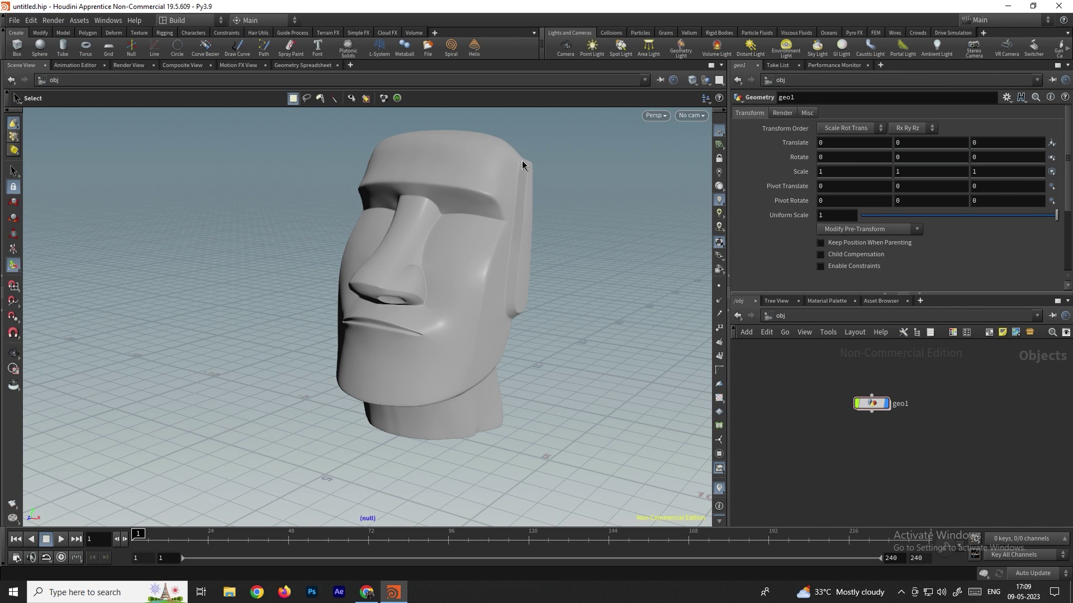
double_click(872, 402)
click(813, 427)
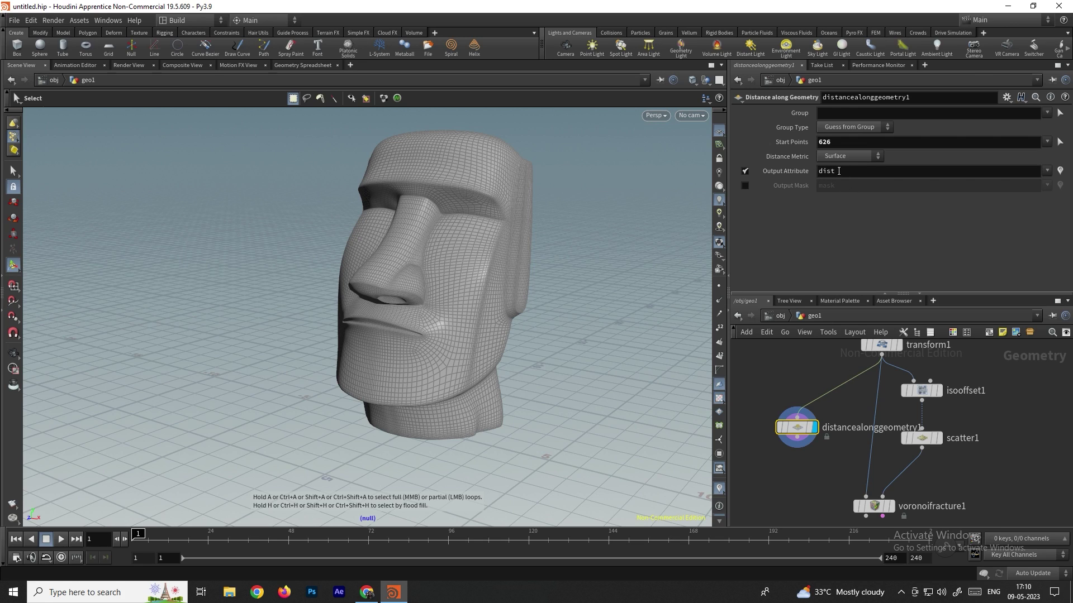
Step: Add an Attribute VOP node below Distance along Geometry, wire it to that node's output and display it
middle_drag(822, 362, 837, 335)
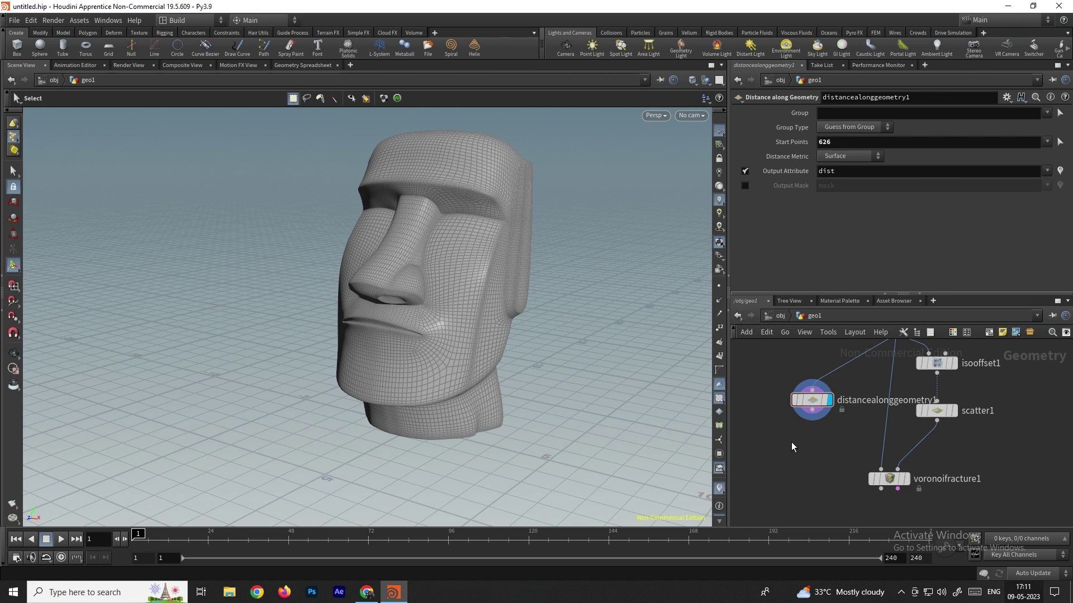
key(Tab)
text(attri)
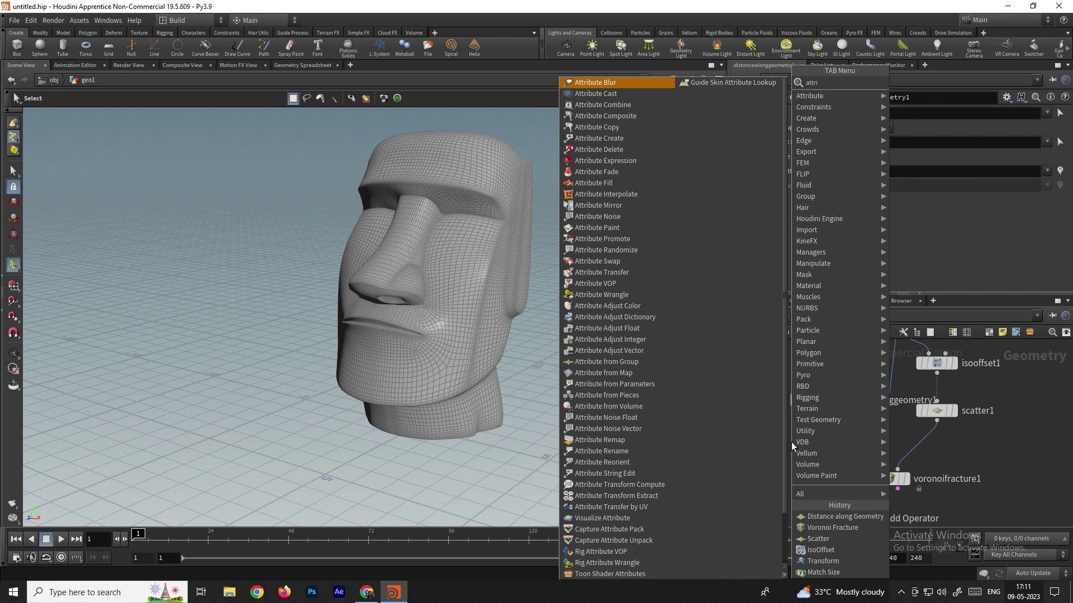
text(vo)
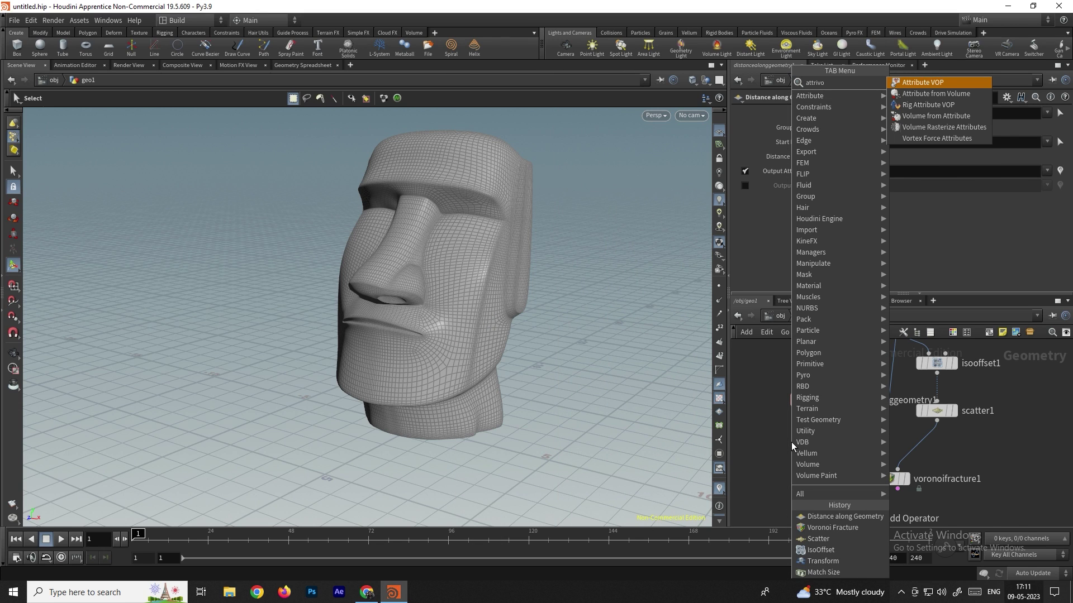
key(Return)
click(791, 441)
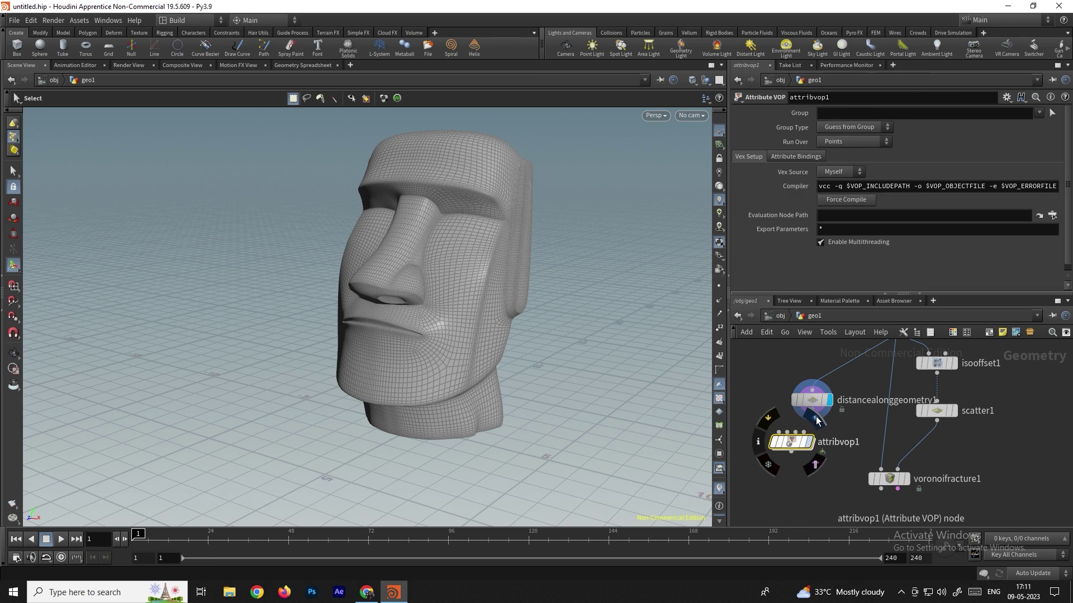
drag(817, 413, 792, 451)
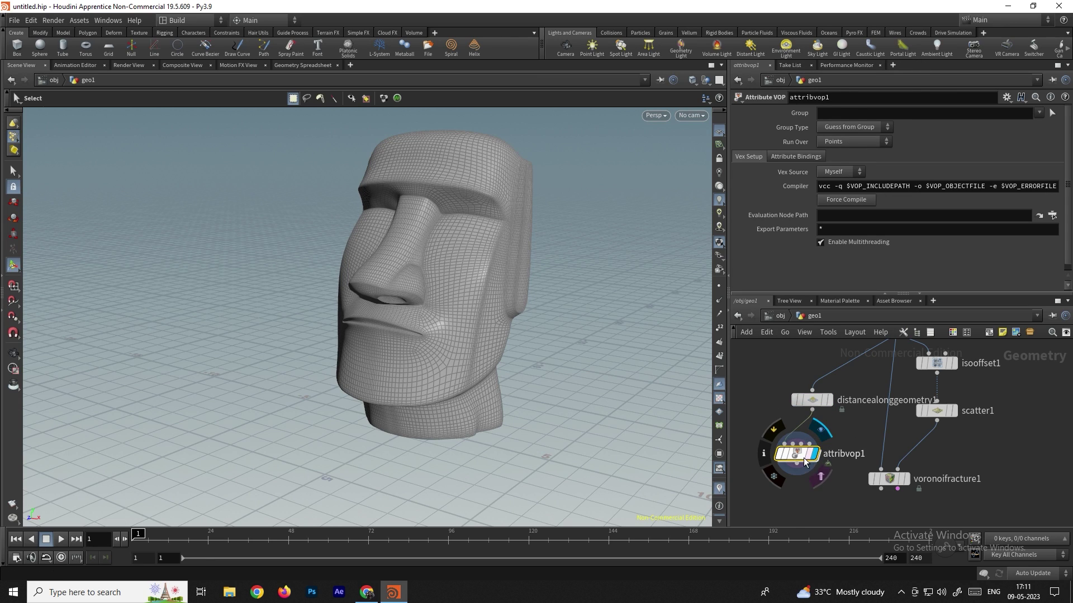
Step: Open the Attribute VOP's inner network for editing
double_click(799, 453)
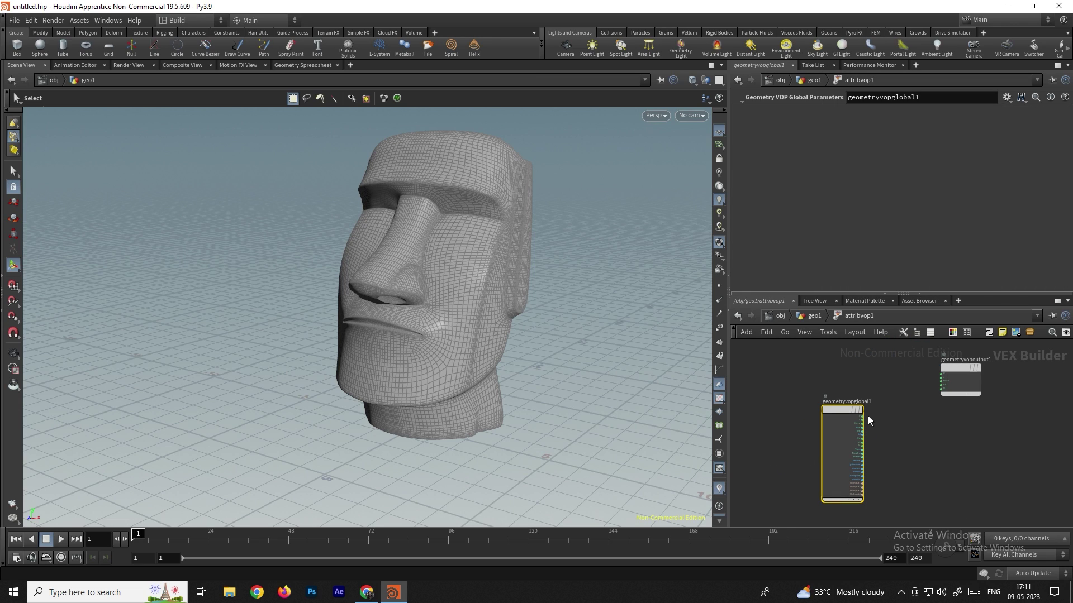
scroll(867, 416, up, 4)
scroll(871, 418, down, 2)
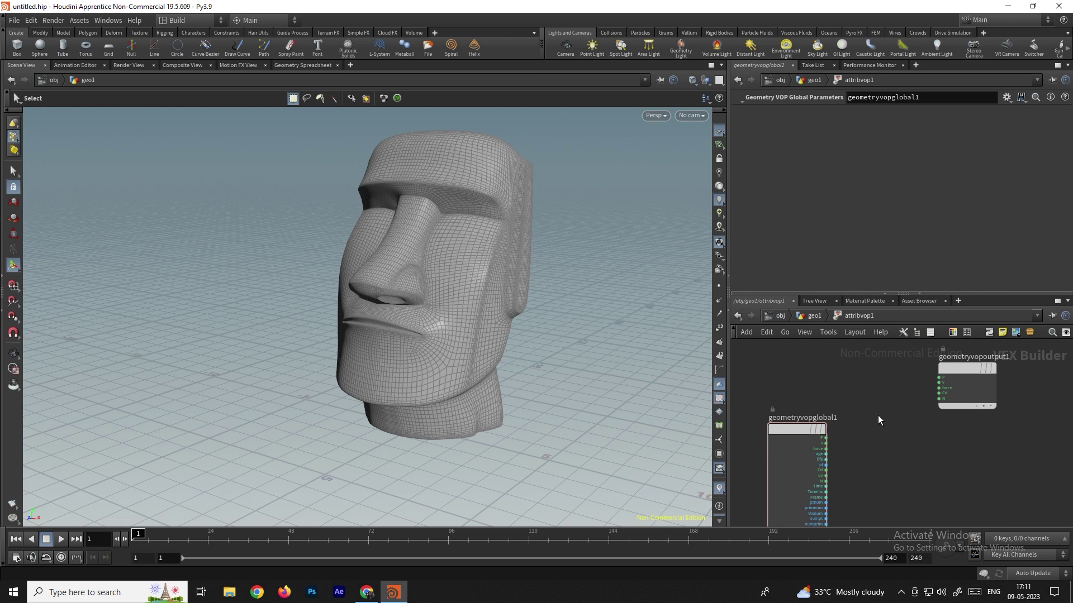
Step: Add a Bind node between the geometry global and output nodes inside the Attribute VOP
key(Tab)
text(bin)
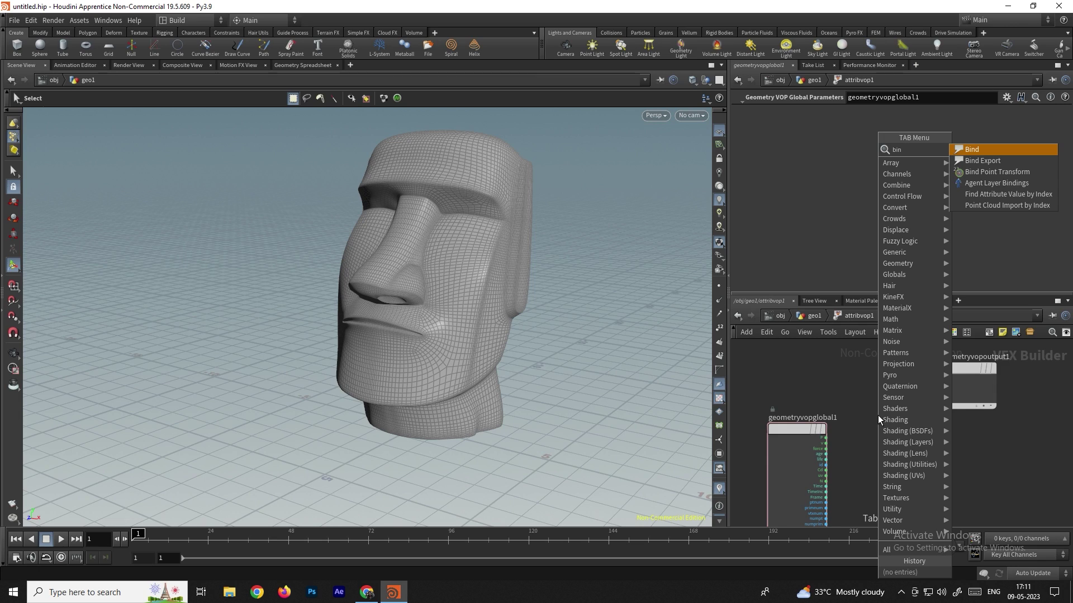
key(Return)
click(861, 391)
scroll(904, 410, up, 2)
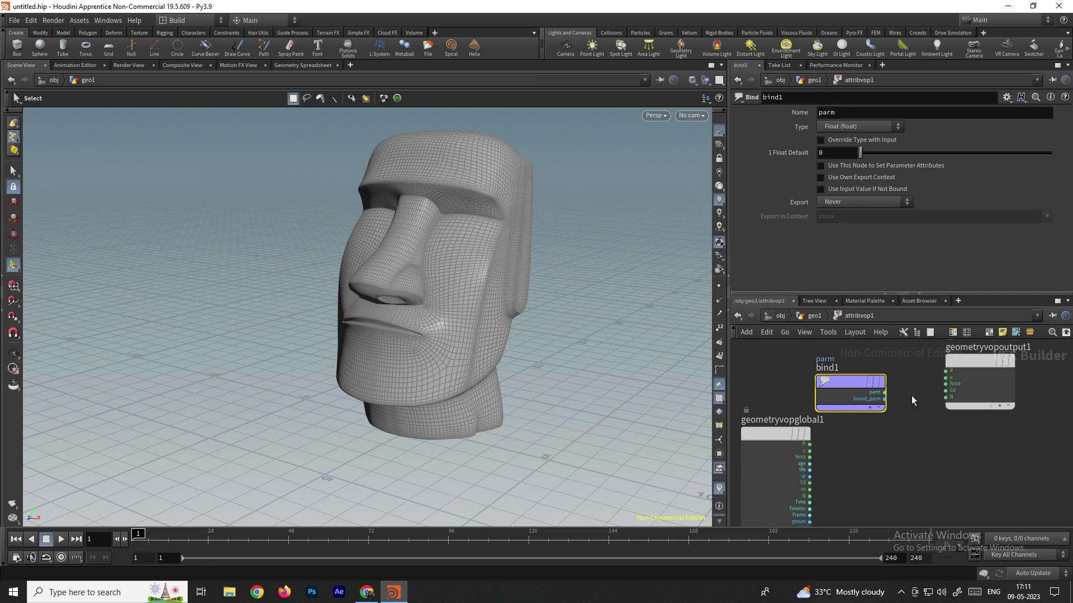
Step: Check the Distance along Geometry node's output attribute name and set the Bind node's name to dist to match it
click(738, 316)
click(811, 400)
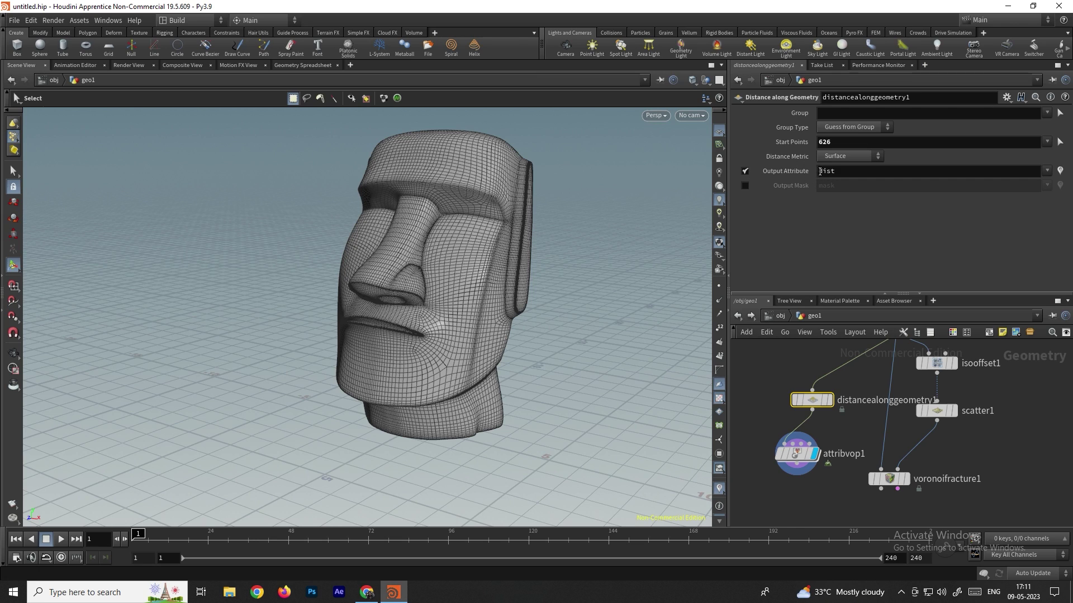
double_click(798, 453)
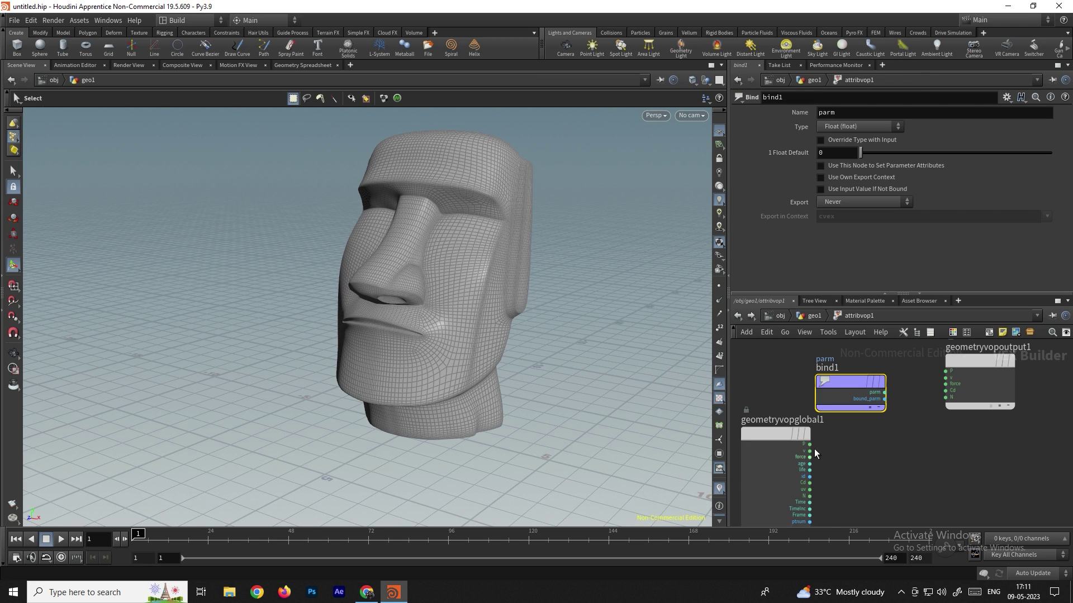
click(850, 118)
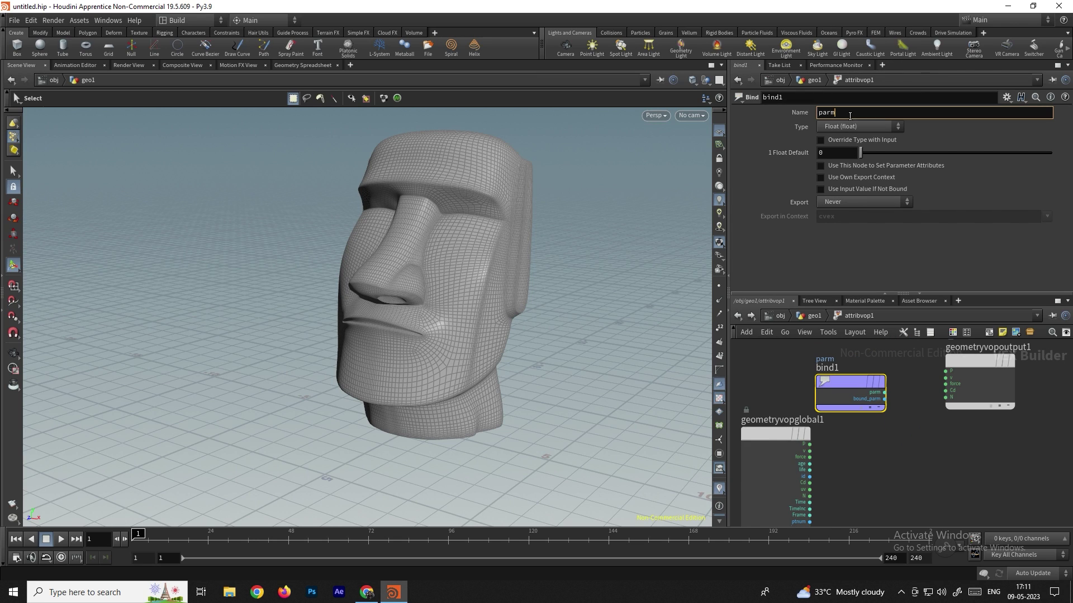
mouse_move(796, 114)
text(dis)
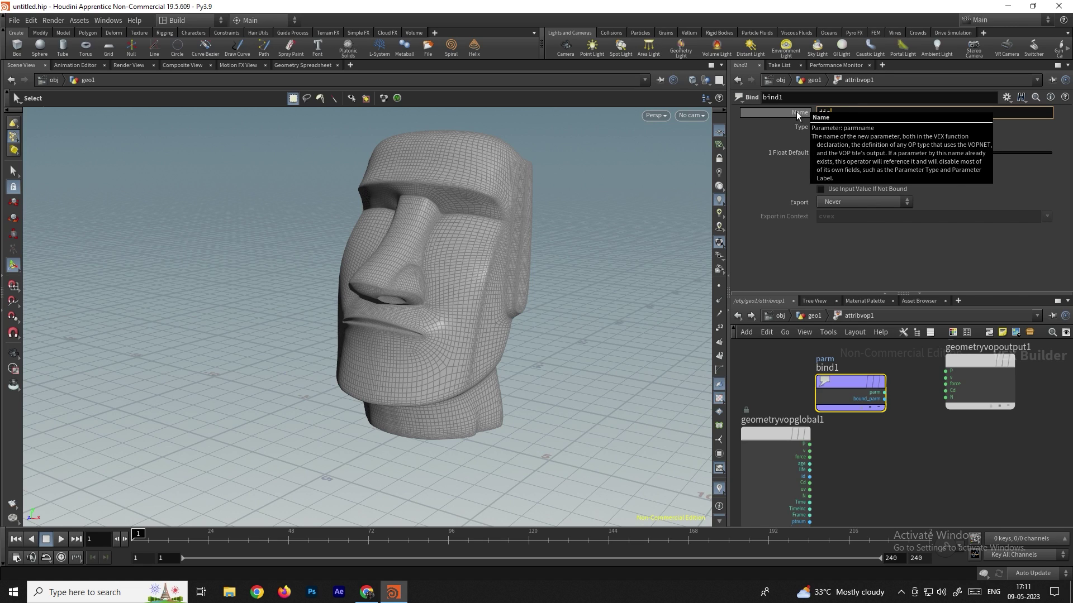
text(t)
key(Return)
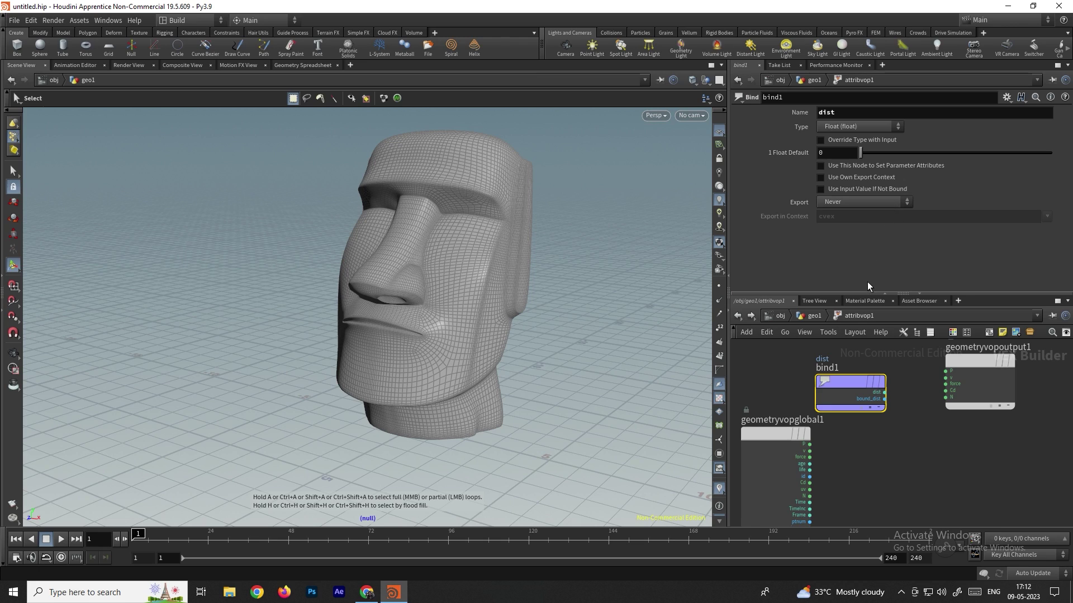
click(740, 316)
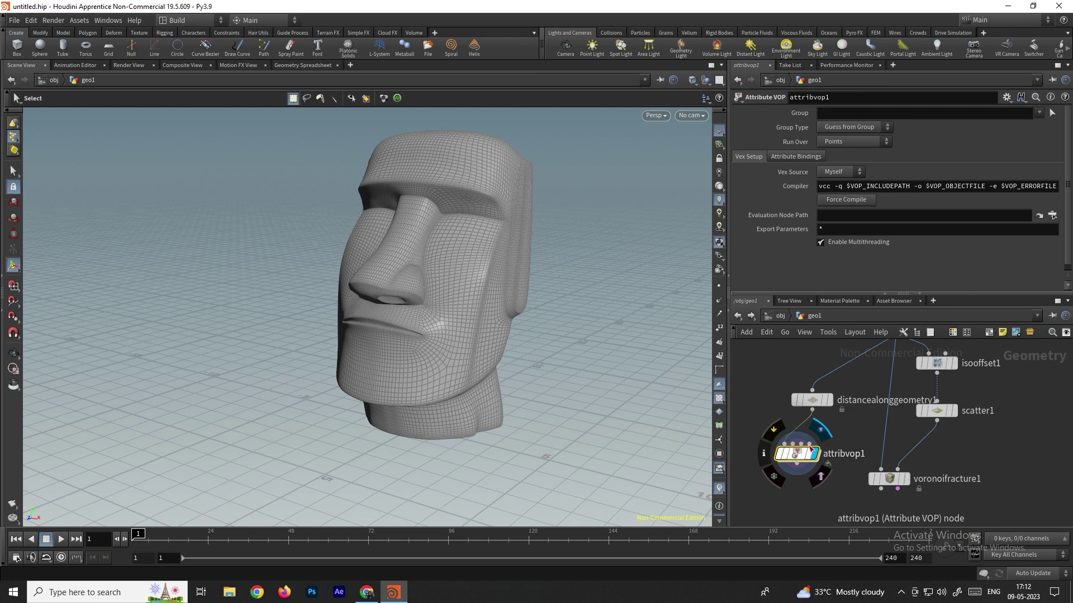
scroll(827, 254, down, 1)
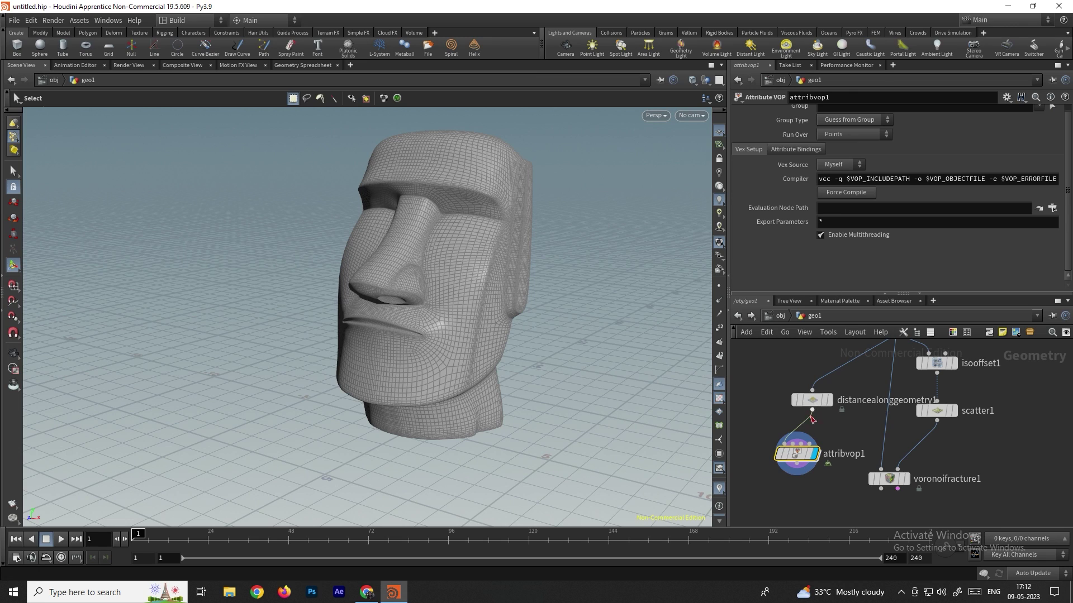
double_click(796, 454)
click(738, 317)
double_click(797, 453)
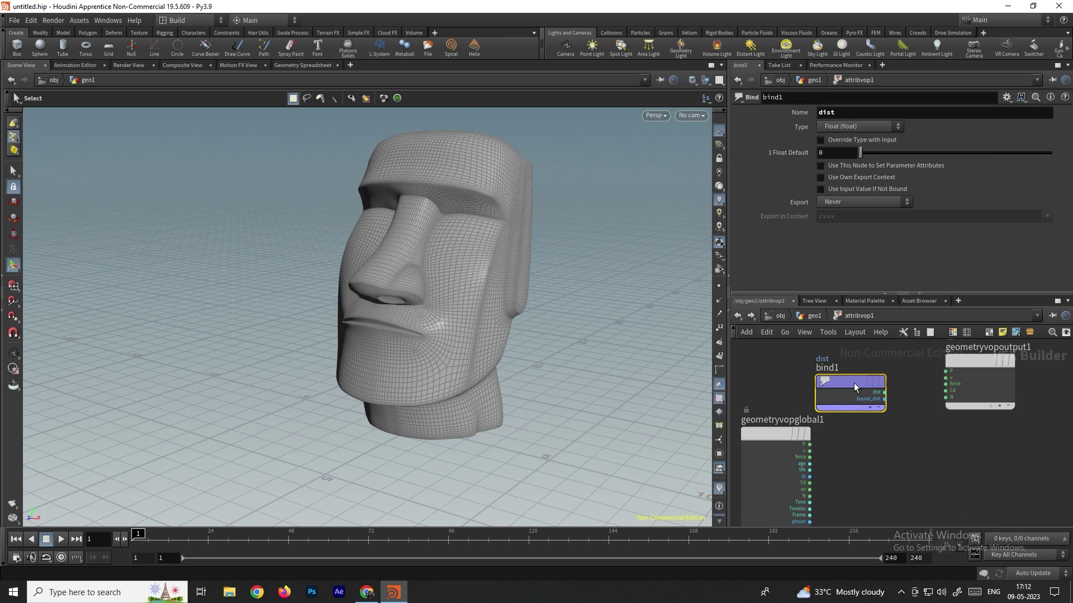
Step: Shift the Bind node slightly upward and add a Parameter node below it
drag(854, 383, 864, 359)
key(Tab)
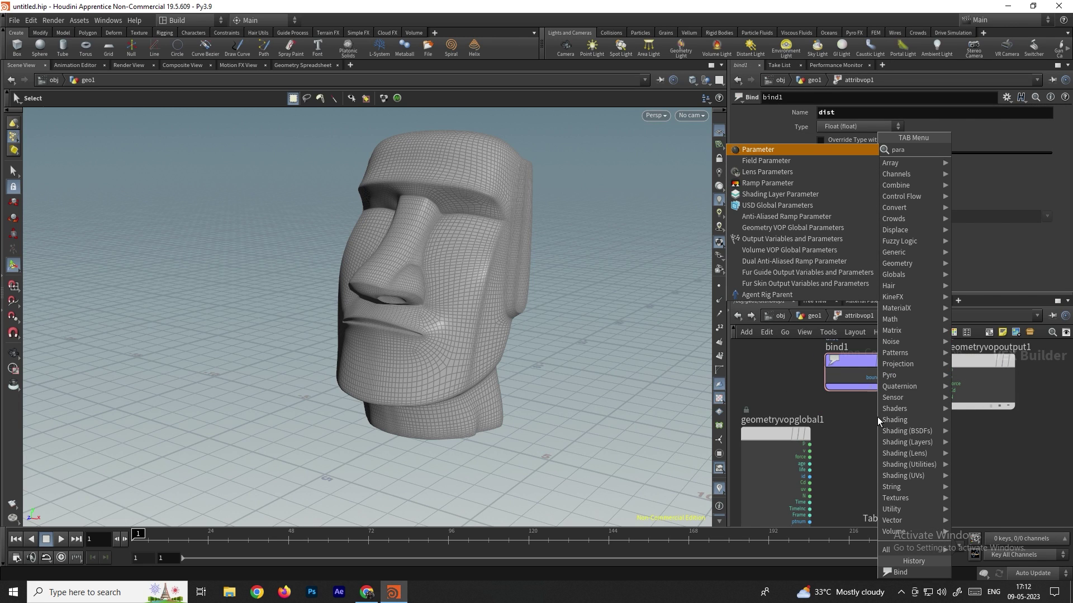
click(870, 440)
click(870, 440)
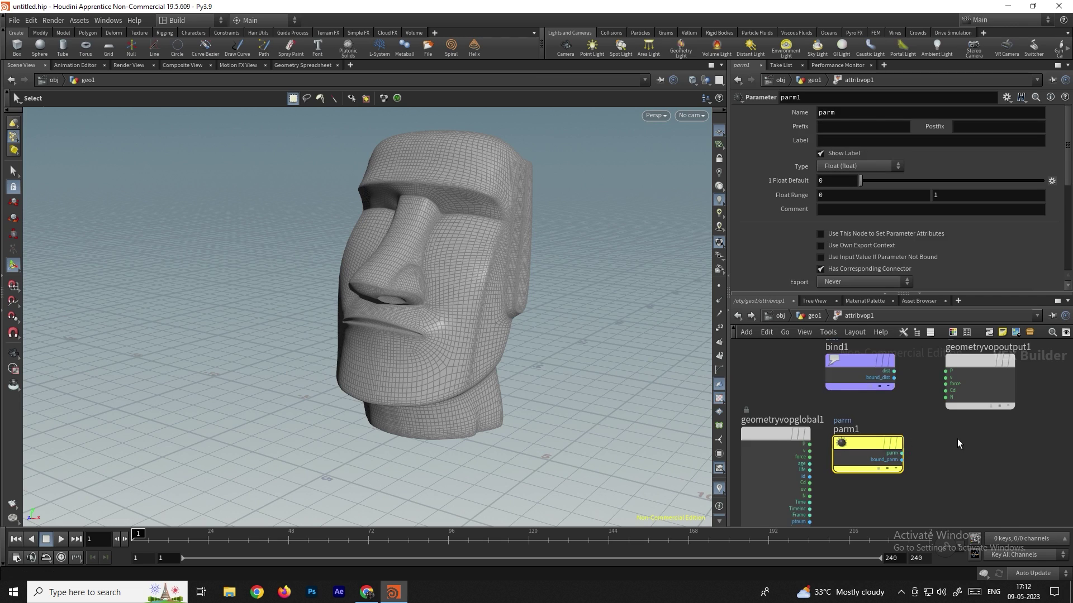
Step: Place an Add node and wire the Bind node's dist output and the Parameter node's parm output into its first two inputs
scroll(957, 439, down, 2)
drag(864, 381, 945, 390)
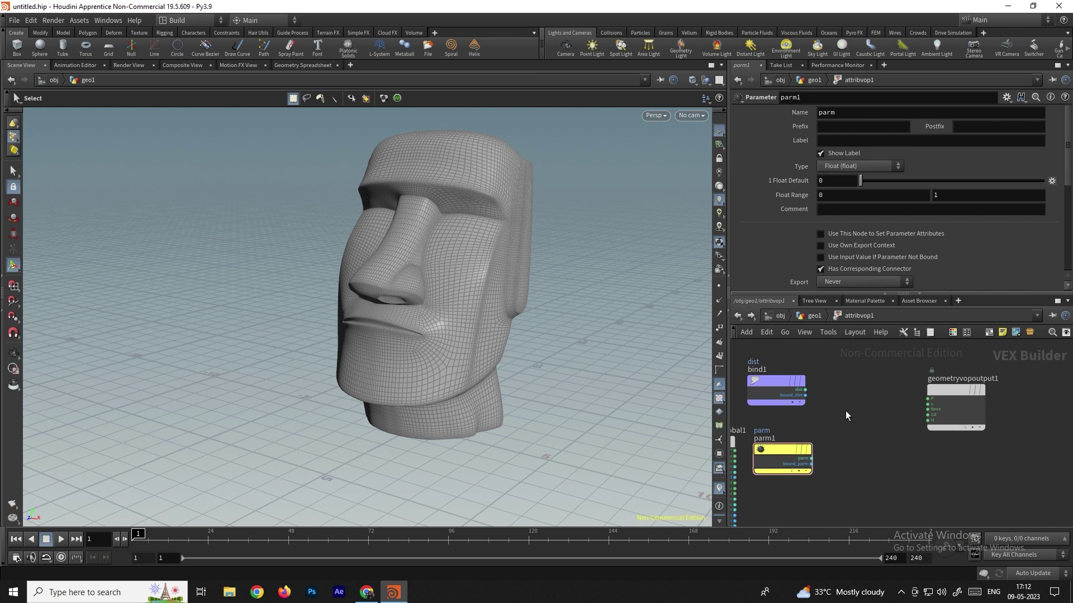
key(Tab)
text(fit)
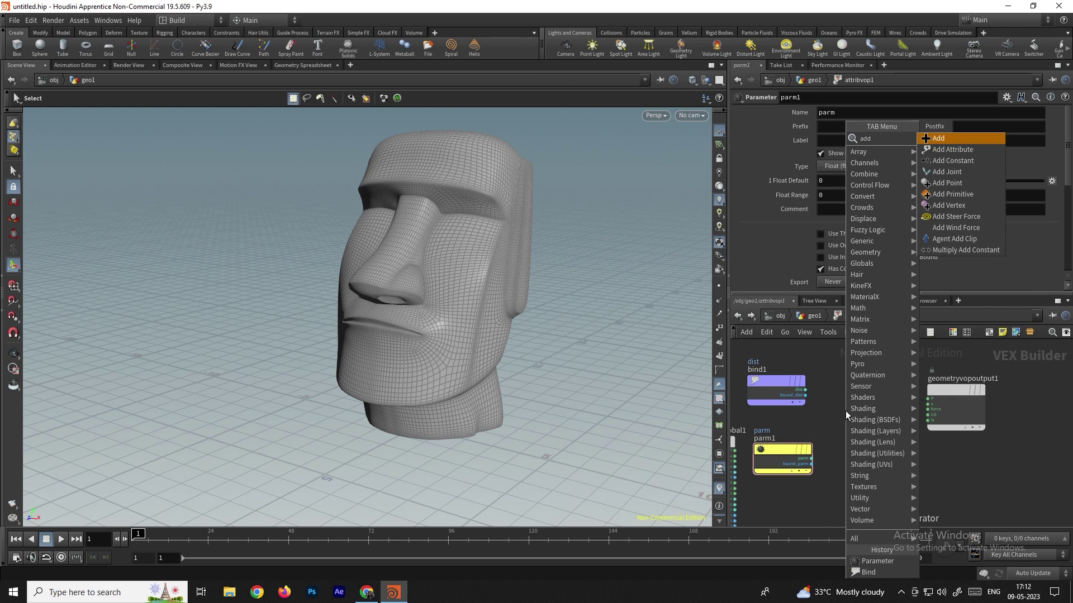
key(Return)
click(846, 411)
scroll(832, 409, up, 2)
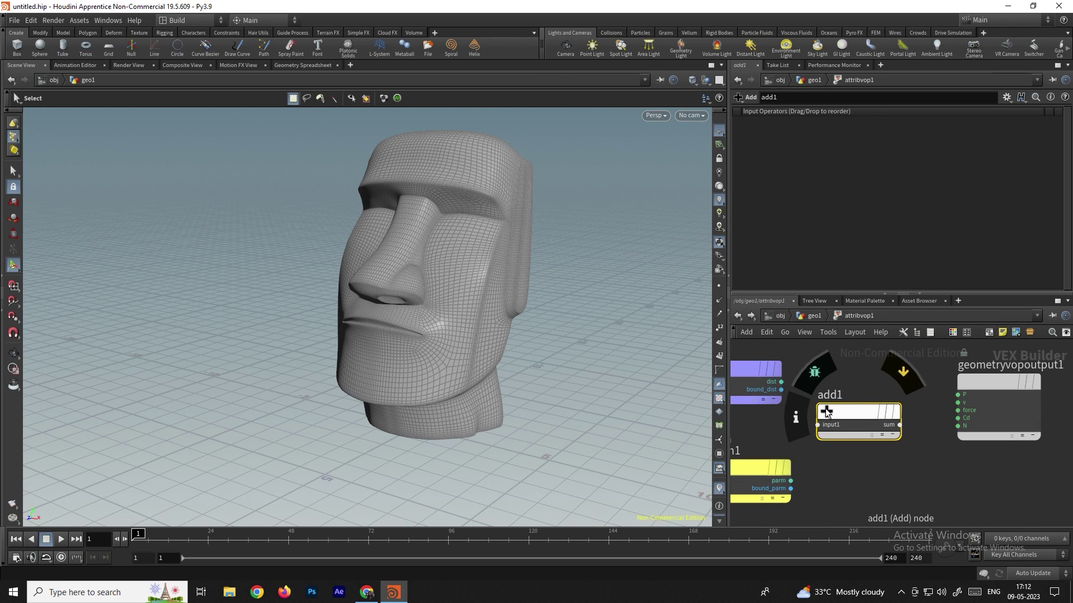
drag(781, 382, 881, 394)
middle_drag(853, 426, 895, 407)
drag(832, 461, 883, 395)
Step: Set the Parameter node's name to offset
click(790, 449)
mouse_move(786, 455)
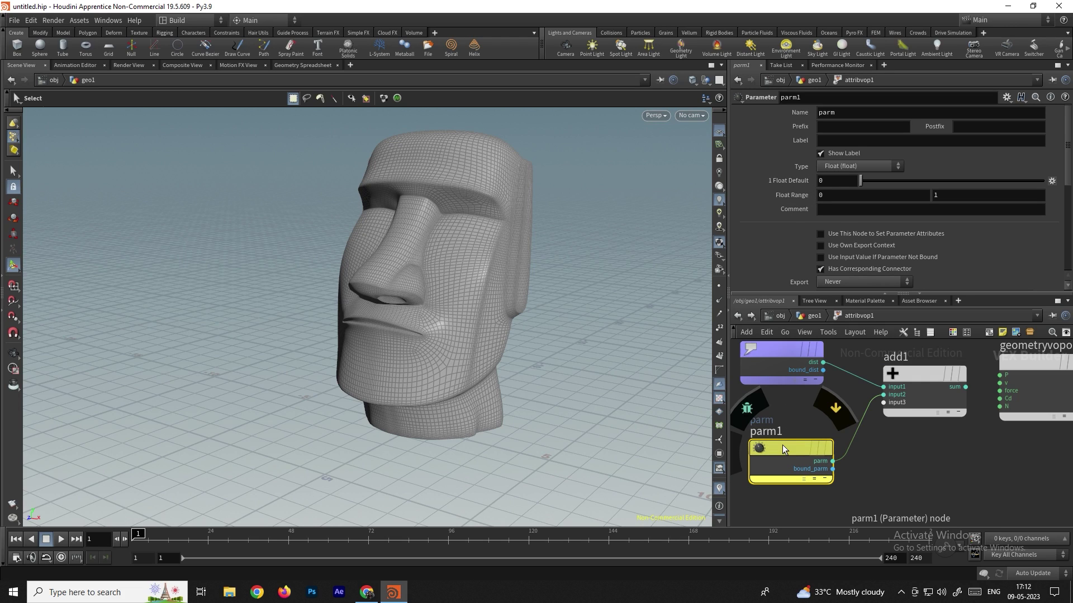
click(803, 115)
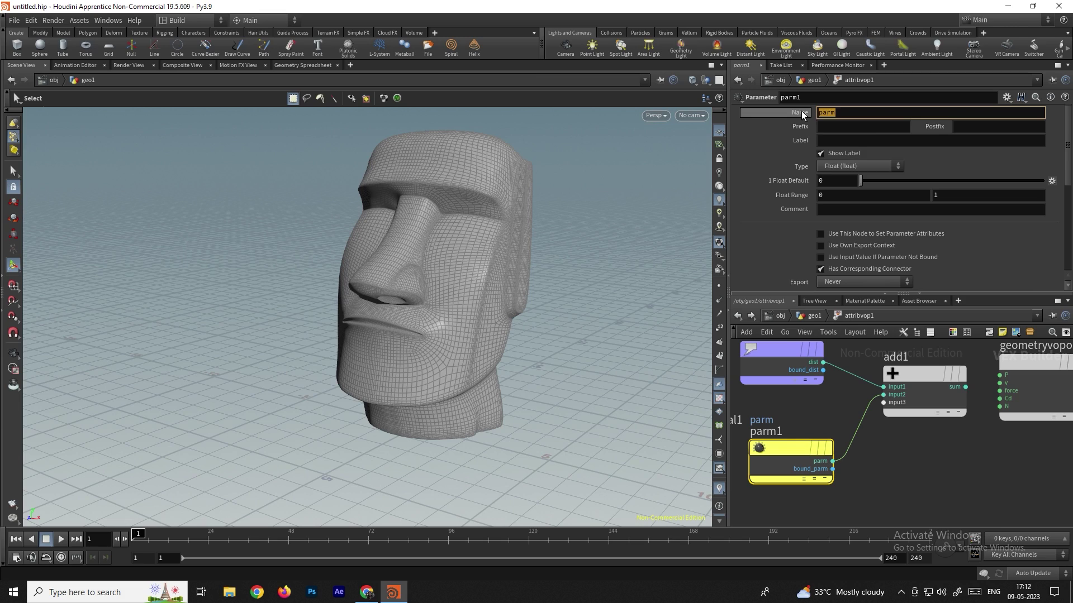
mouse_move(803, 114)
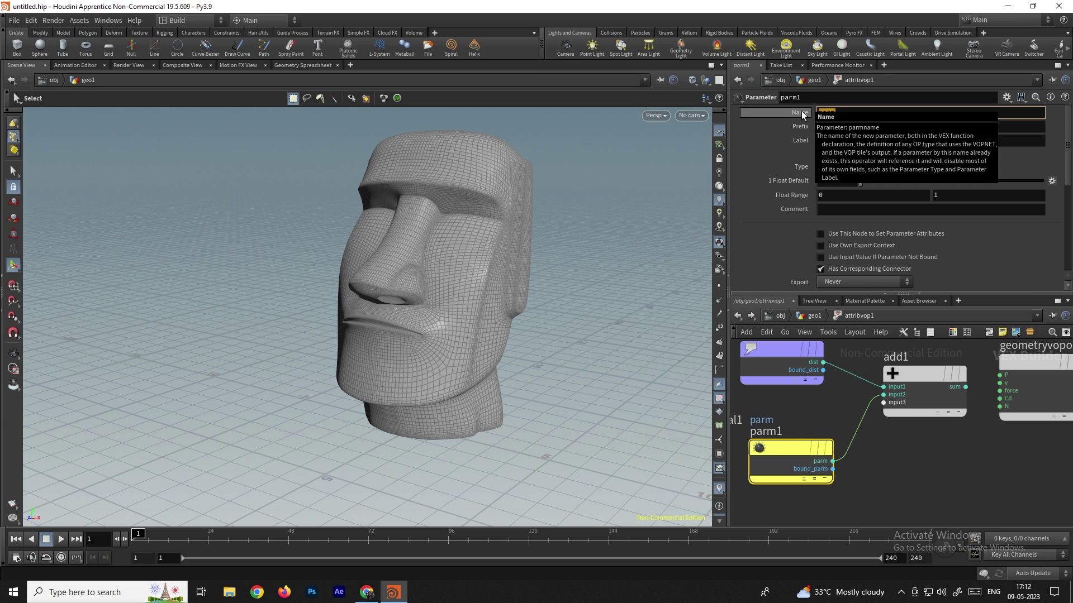
key(Return)
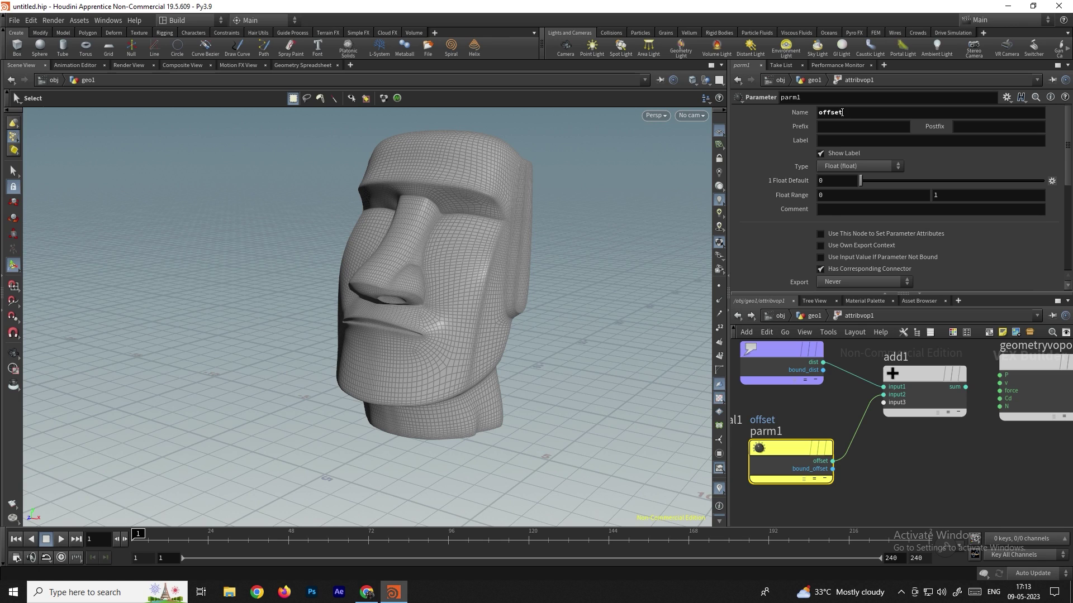
Step: Add a Fit Range node and connect the Add node's sum output to its val input
scroll(941, 463, down, 5)
scroll(866, 408, up, 3)
drag(866, 408, 941, 389)
key(Tab)
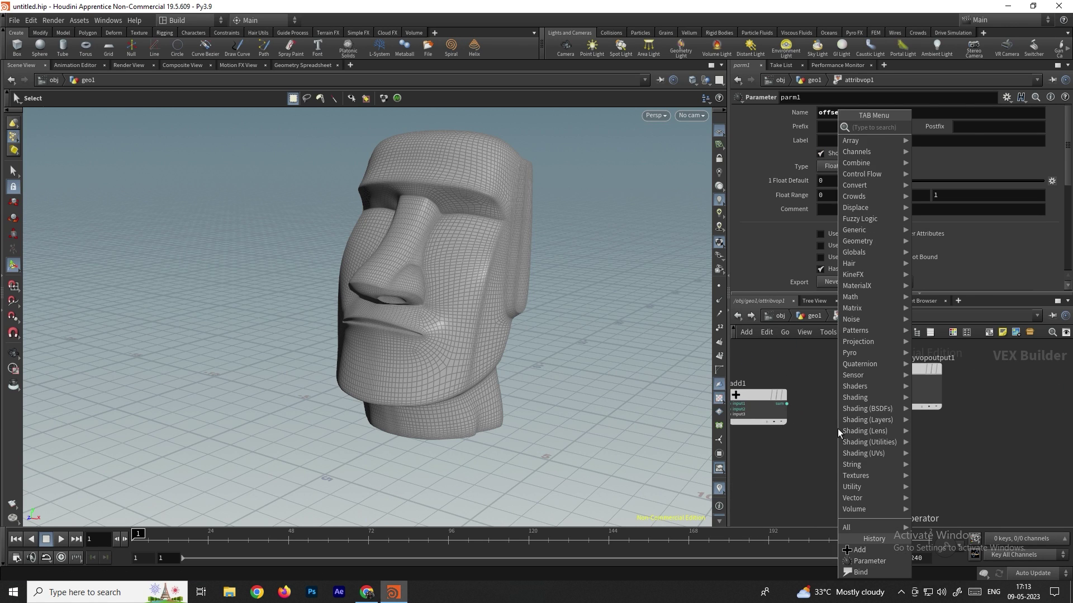
text(fit)
key(Return)
click(859, 440)
scroll(895, 419, down, 1)
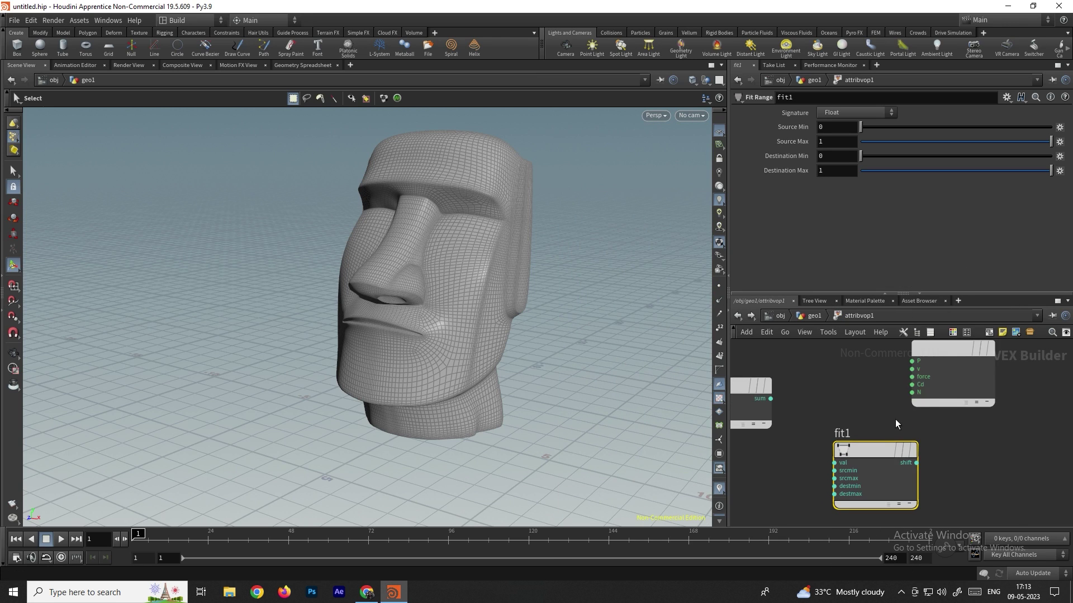
drag(791, 392, 855, 457)
scroll(795, 454, down, 1)
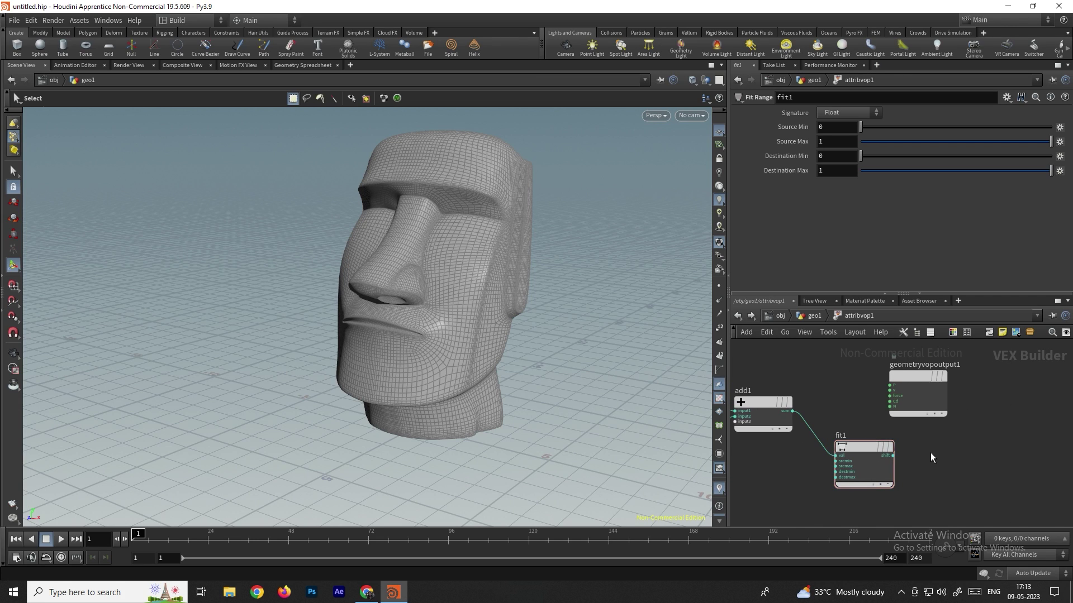
Step: Add a Ramp Parameter node after the Fit Range node and connect the shift output to its input
key(Tab)
text(ramp)
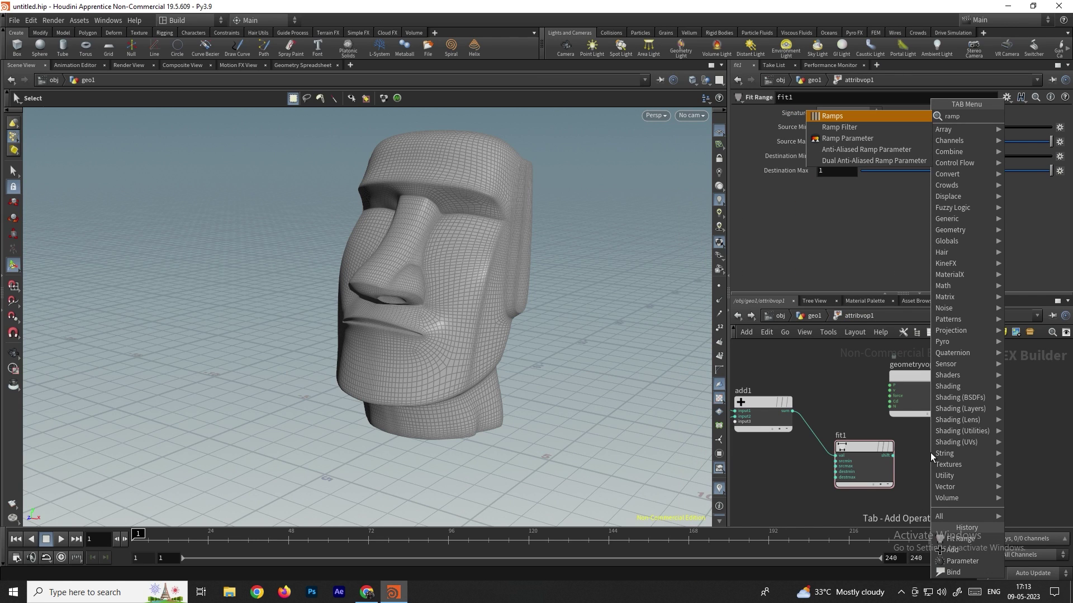
key(Down)
key(Down)
key(Return)
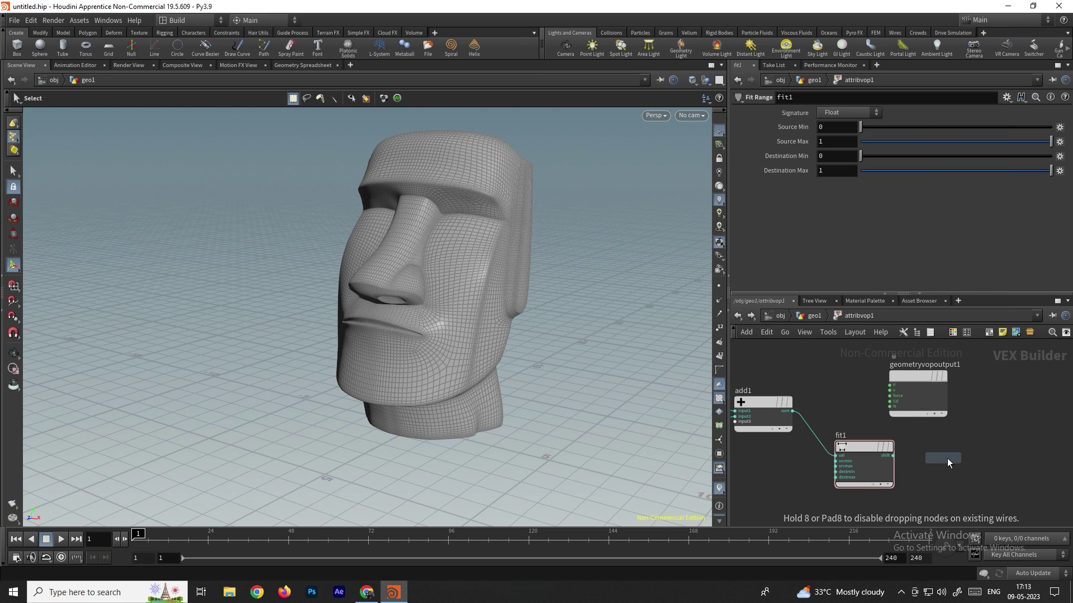
click(950, 458)
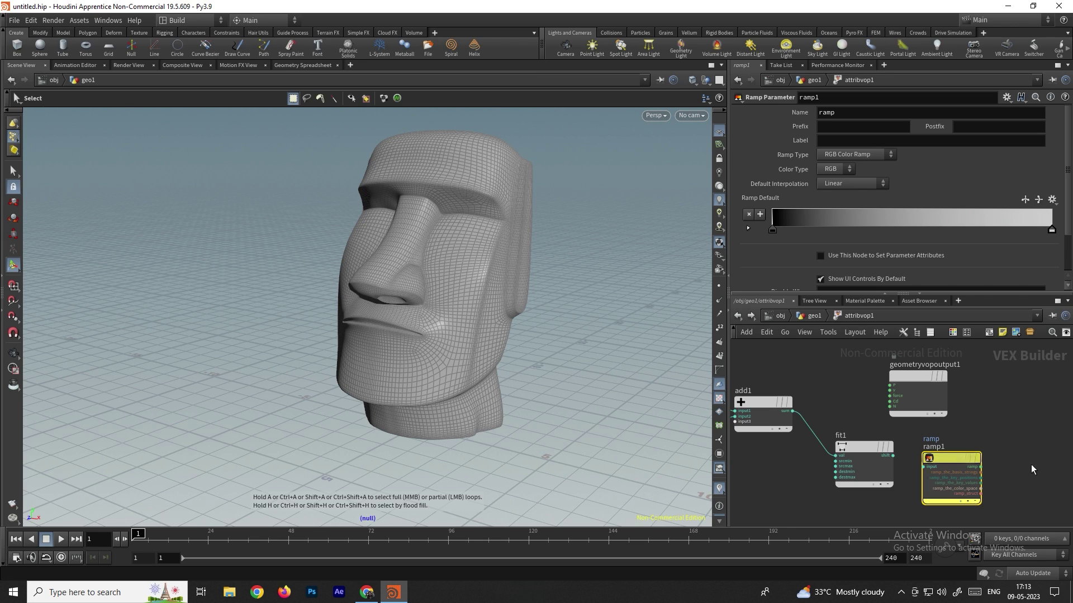
click(893, 455)
scroll(905, 458, up, 1)
click(925, 466)
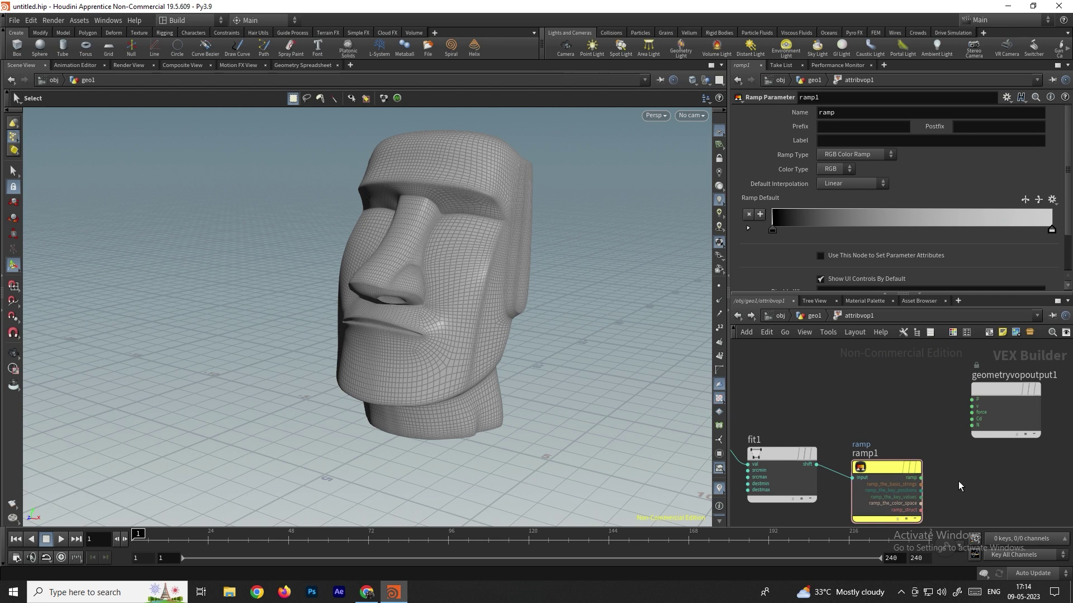
Step: Connect the Ramp Parameter's ramp output to the Cd input of the geometry output node
middle_drag(987, 494, 944, 454)
mouse_move(852, 429)
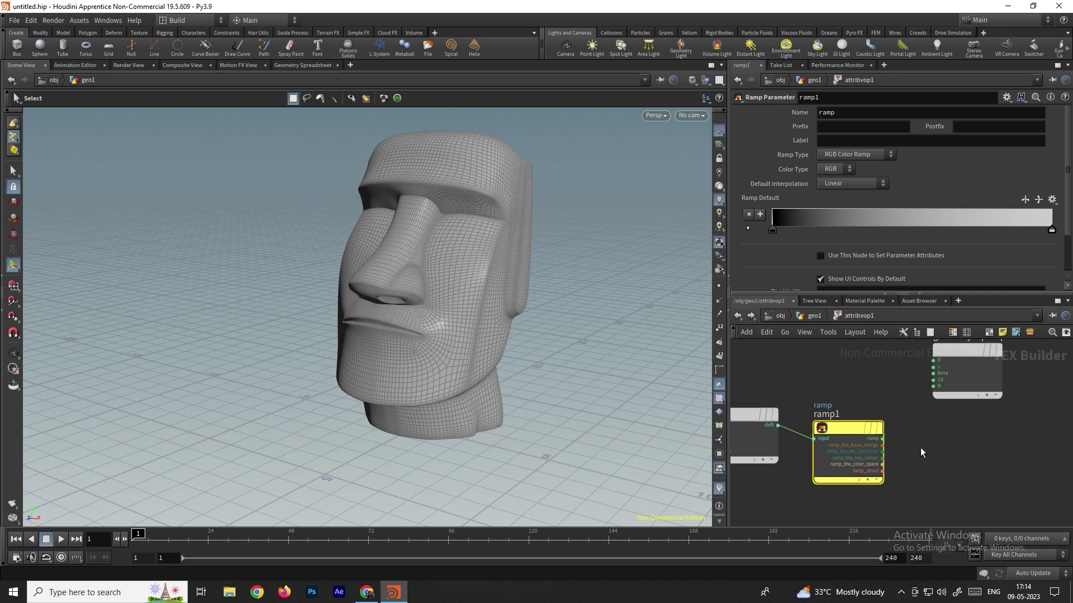
scroll(882, 447, up, 2)
click(881, 428)
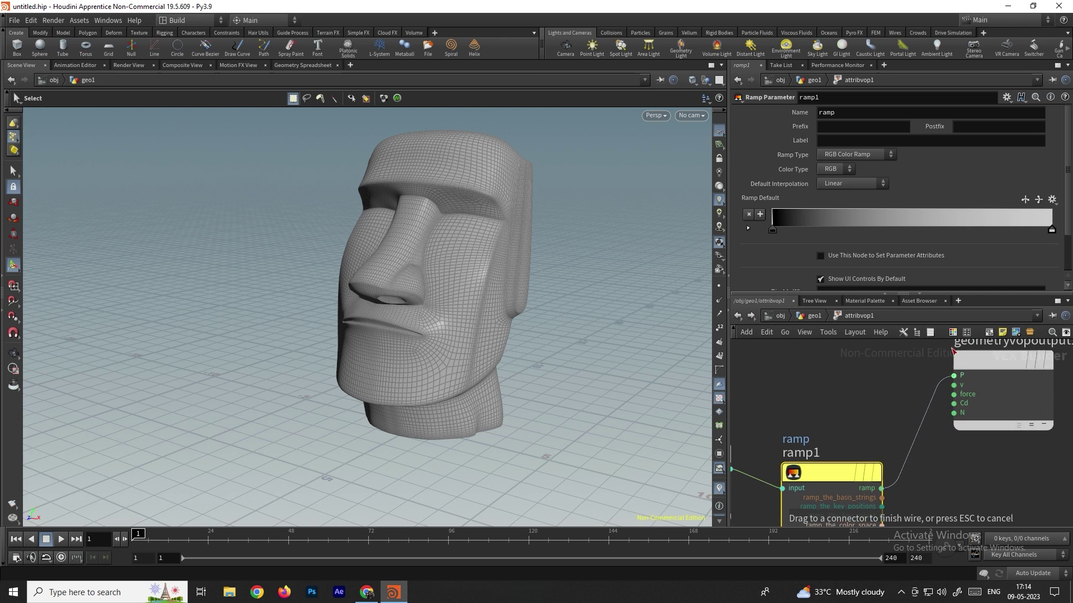
click(956, 420)
drag(1011, 371, 1017, 387)
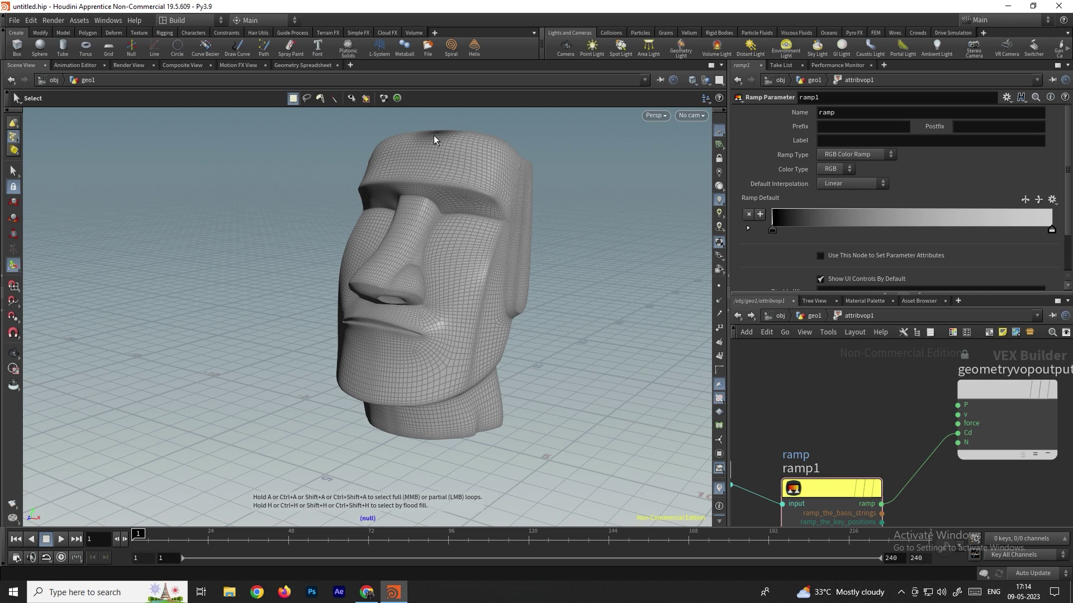
Step: Change the Ramp Parameter's ramp type to Spline Ramp (float)
scroll(810, 391, down, 3)
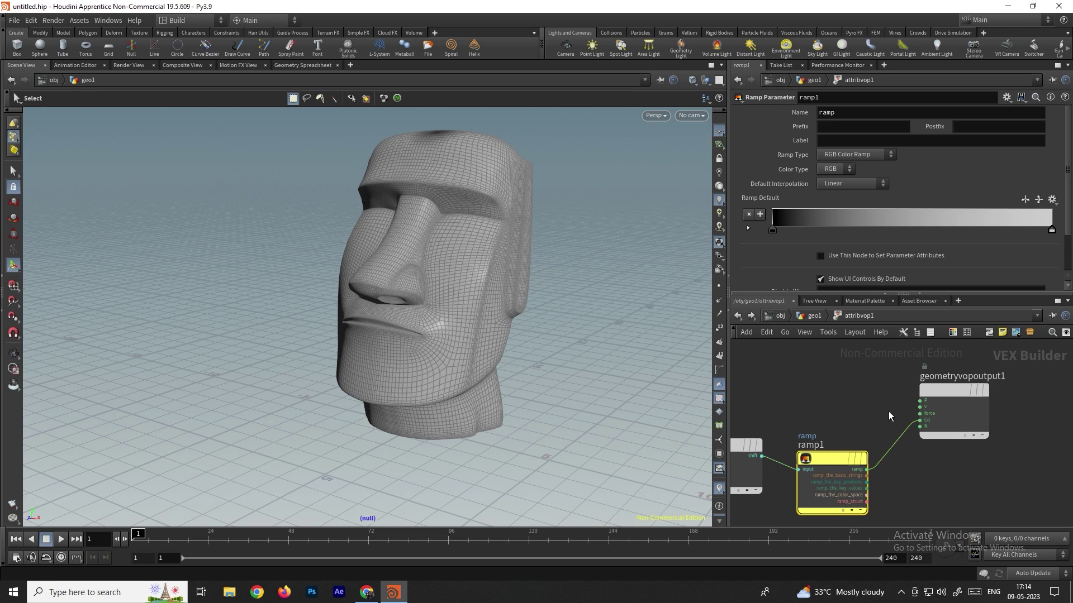
click(844, 156)
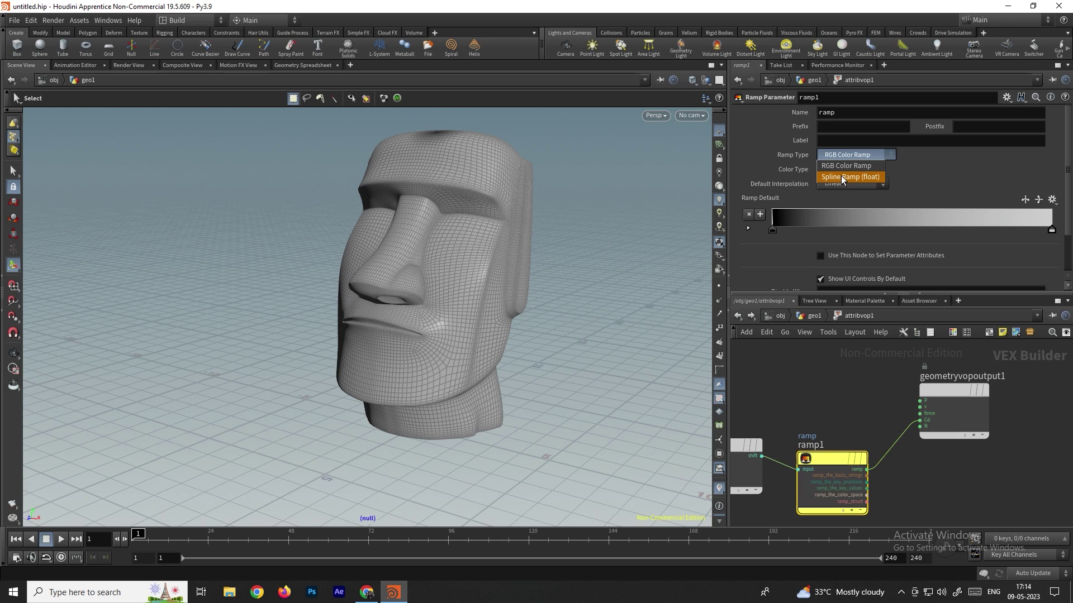
click(847, 177)
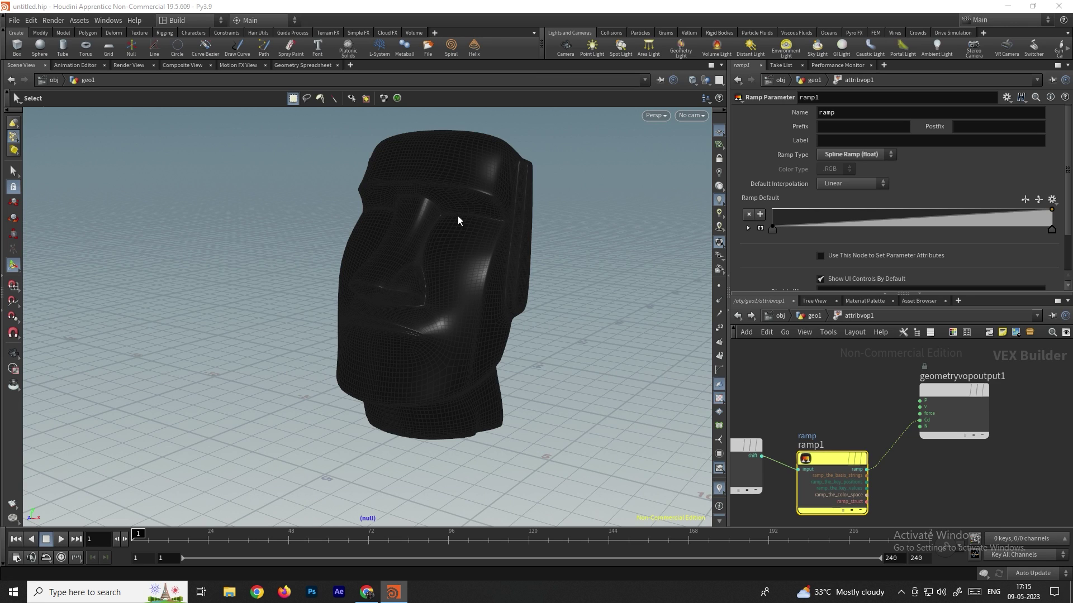
Step: Return to the geo1 network and bring up the Attribute VOP's offset and ramp parameters
click(747, 321)
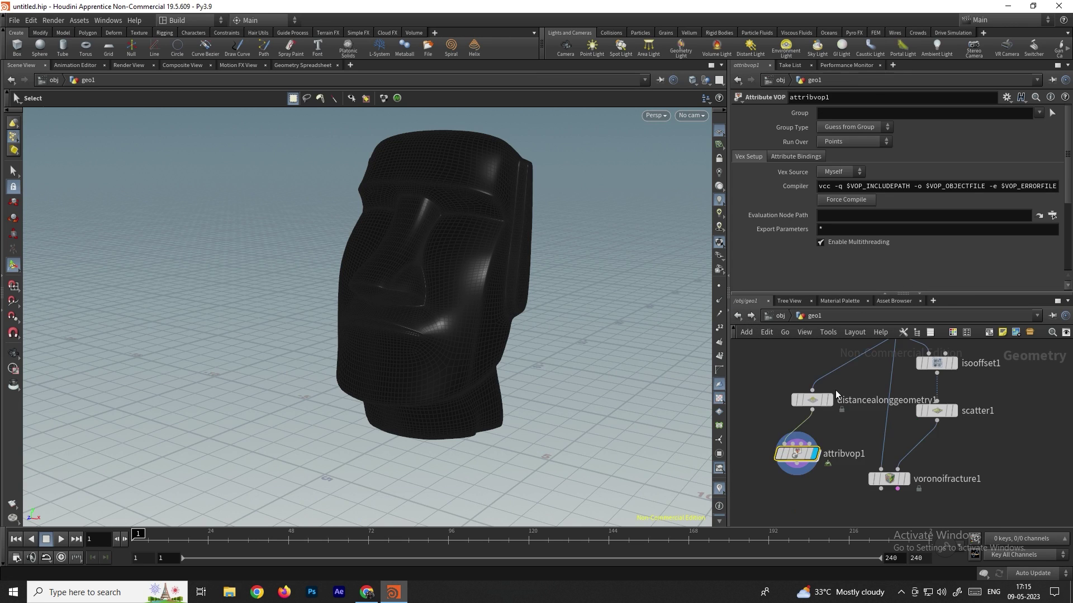
scroll(815, 421, up, 5)
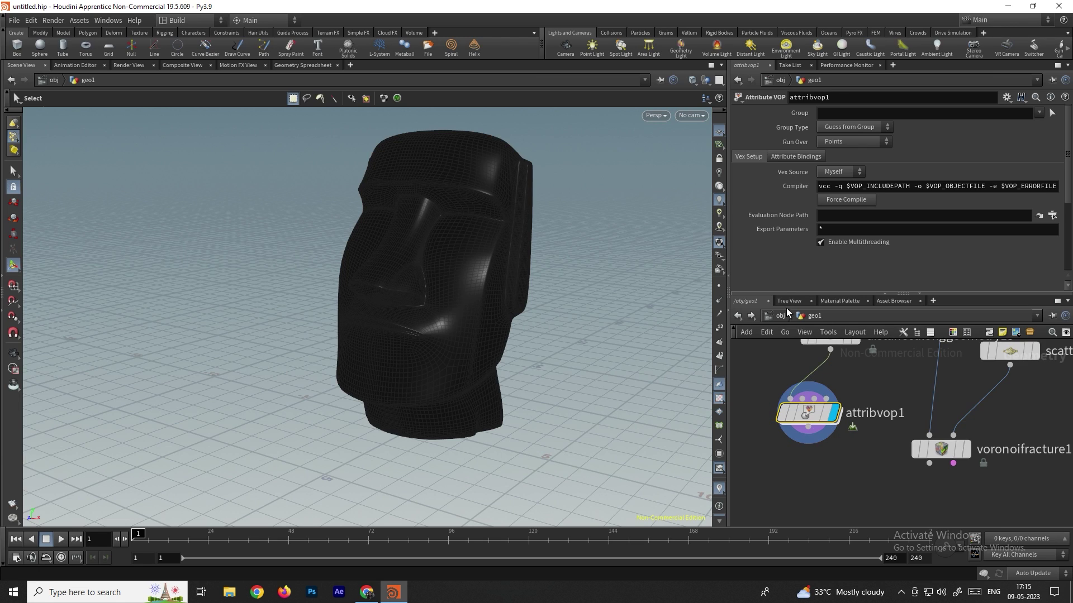
scroll(772, 254, down, 4)
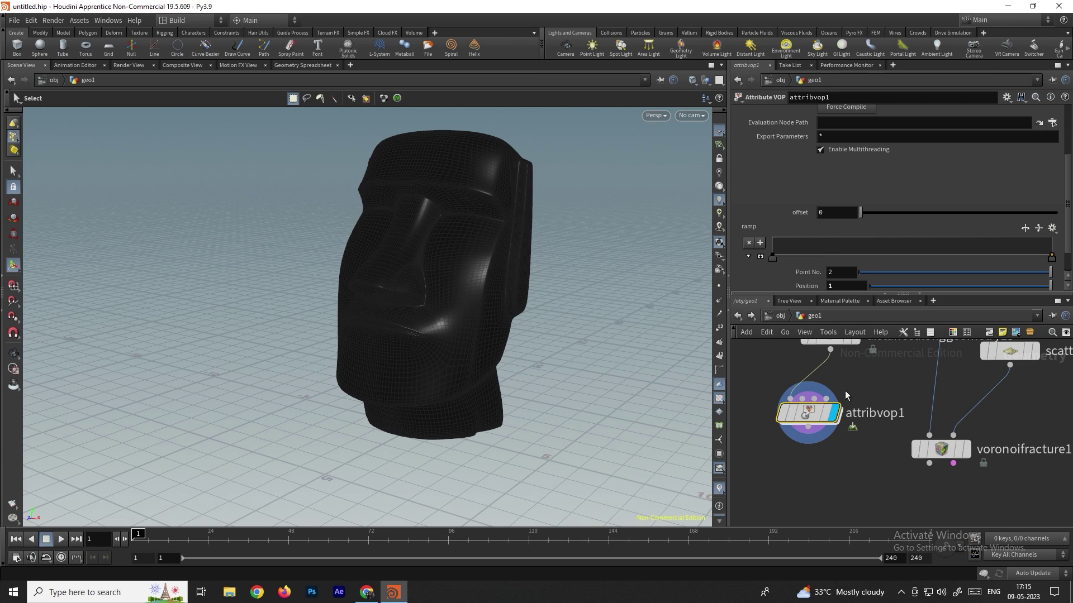
Step: Set the value of the Attribute VOP ramp's first point to 1, keeping Linear interpolation
double_click(810, 415)
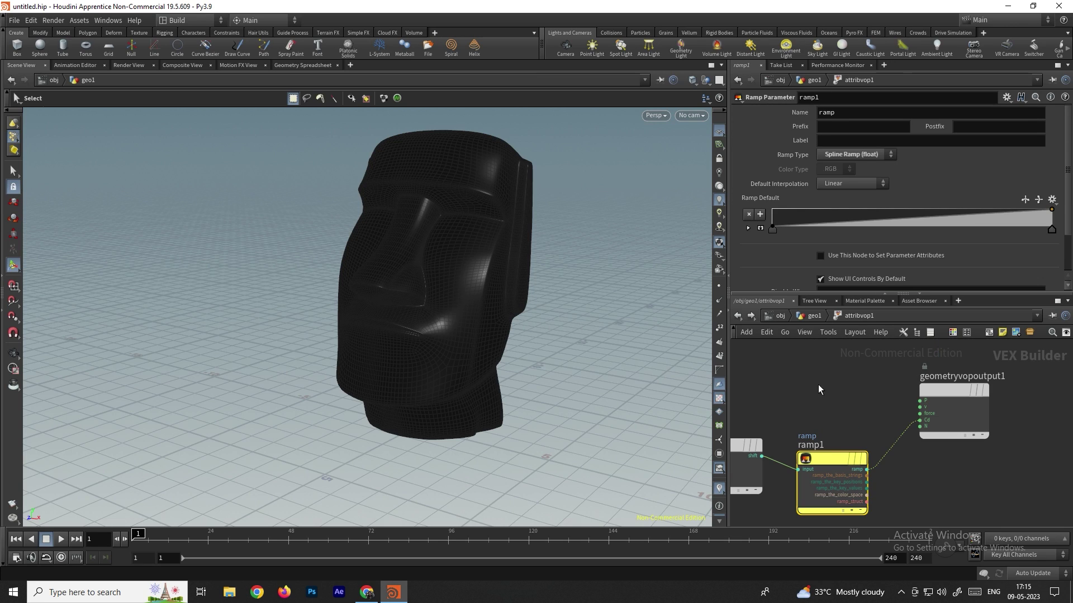
click(738, 316)
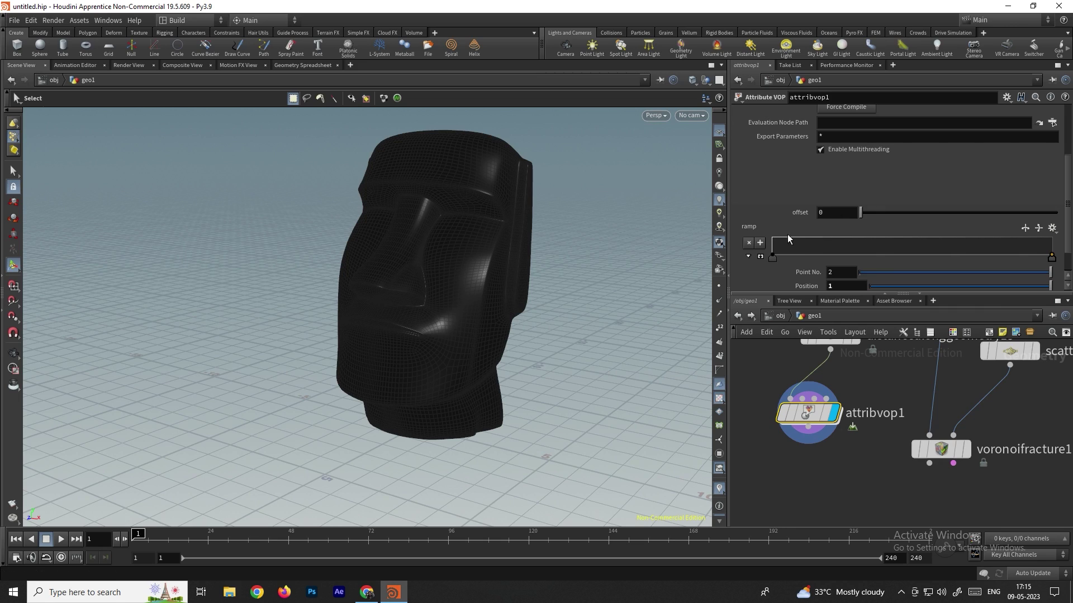
click(773, 260)
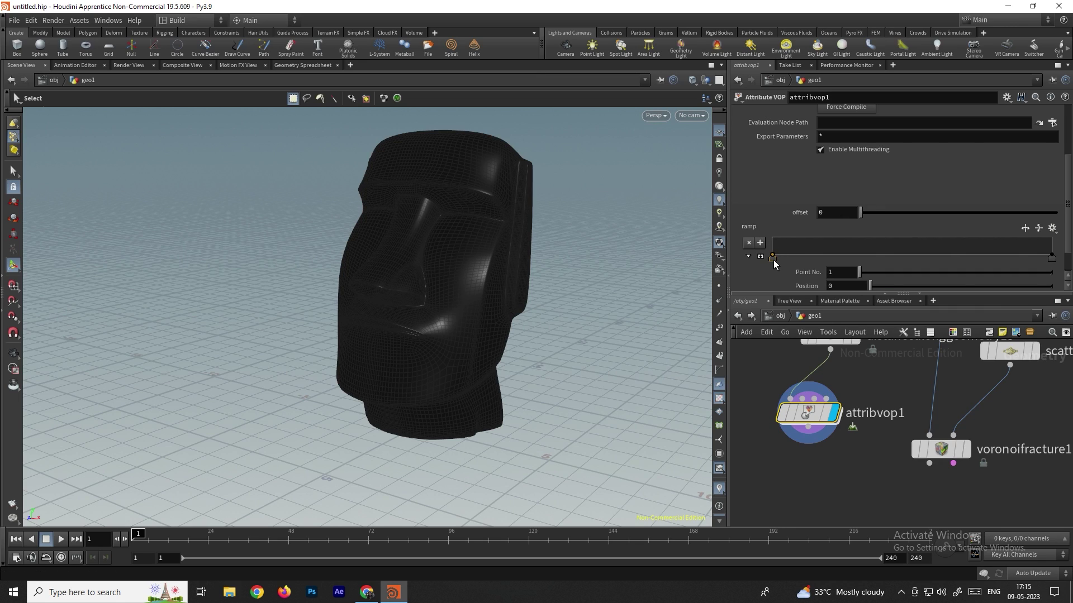
scroll(782, 246, down, 1)
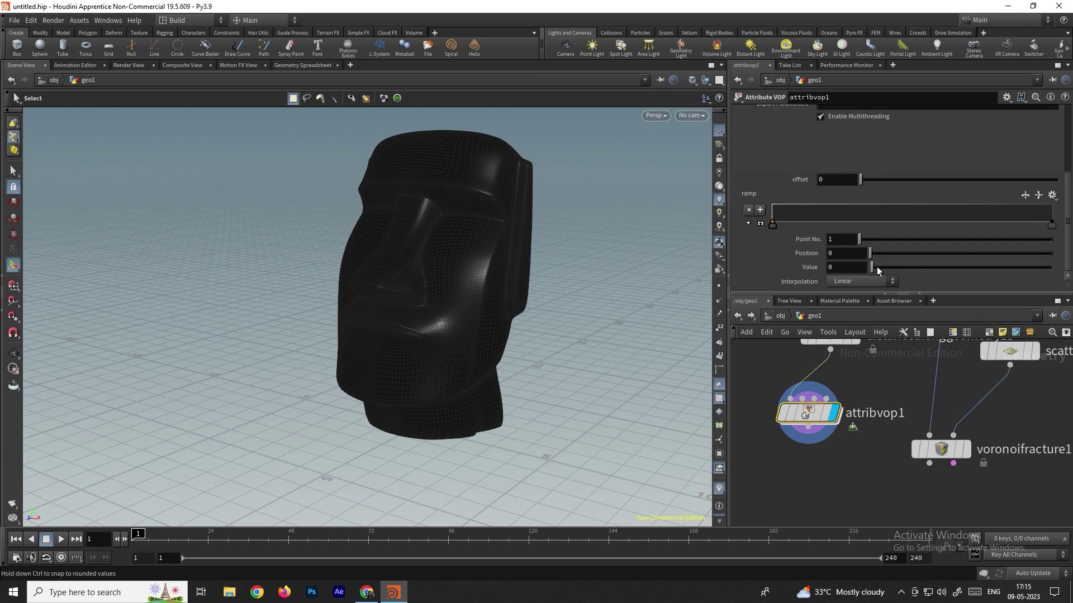
drag(875, 271, 1051, 268)
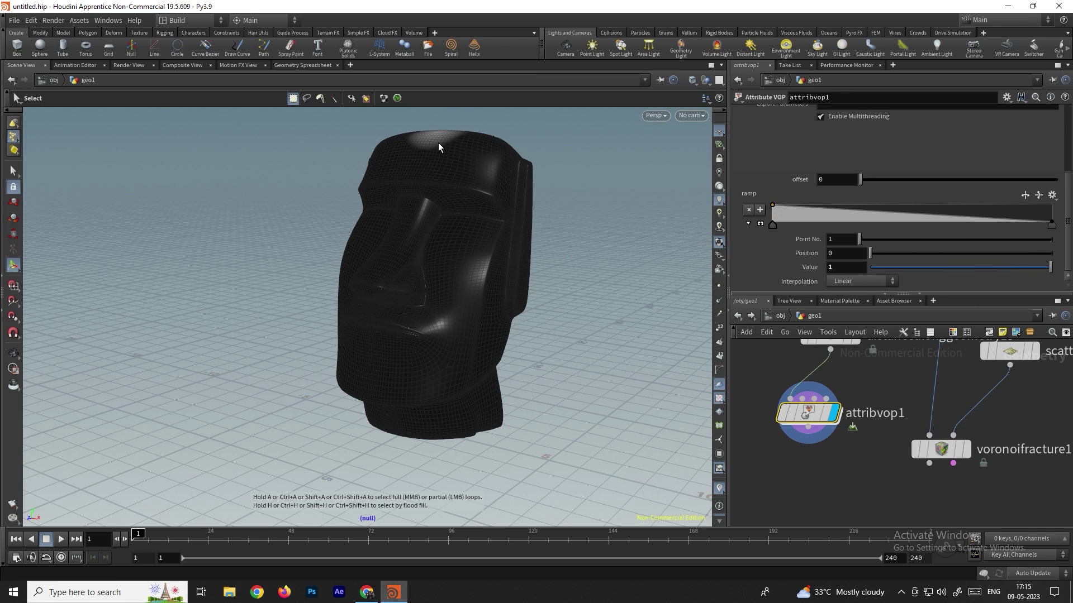
Step: Set the Attribute VOP's offset to 1 and keyframe it at frame 1
drag(861, 178, 1048, 190)
key(Escape)
drag(512, 203, 548, 212)
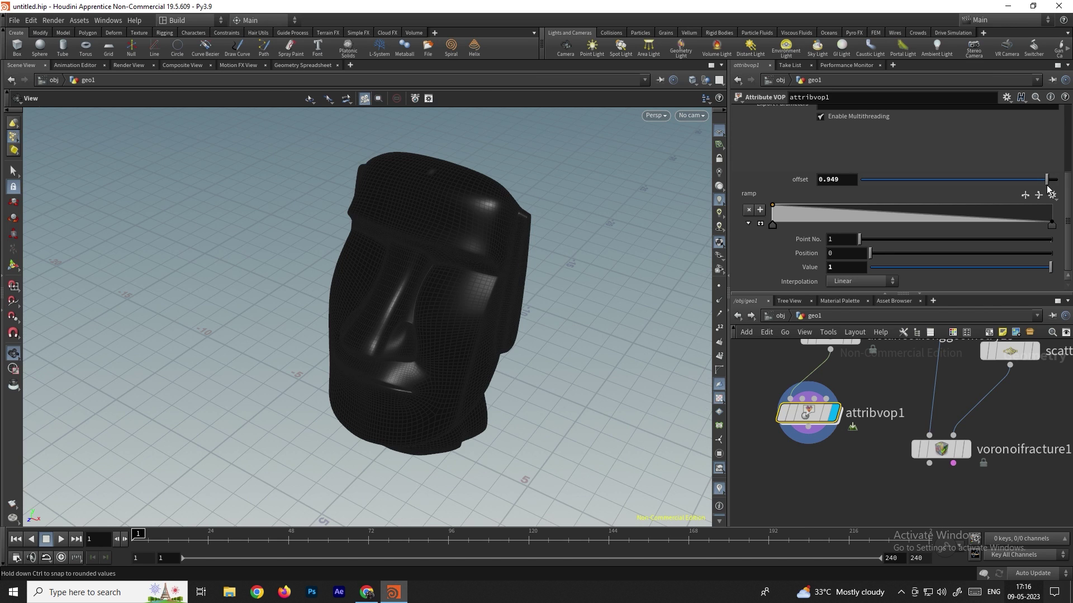
drag(1048, 184, 1059, 184)
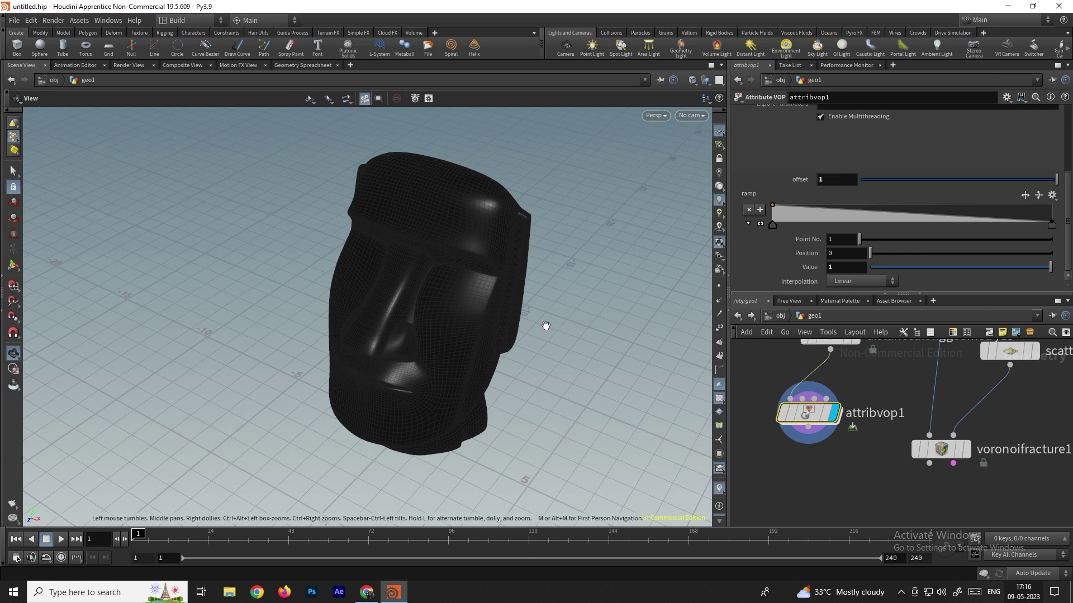
drag(563, 318, 533, 307)
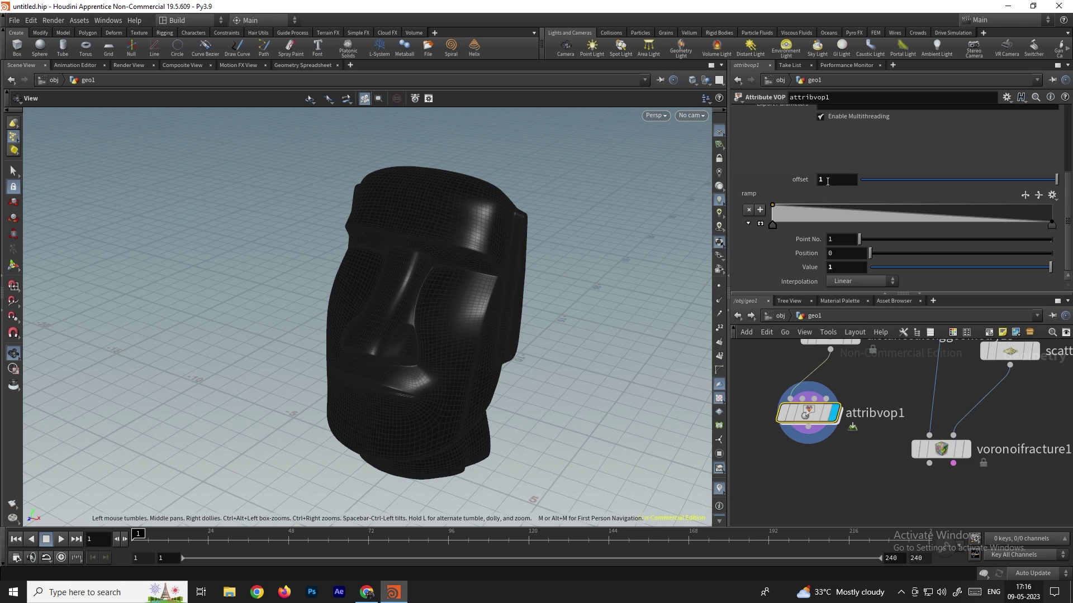
alt+click(827, 181)
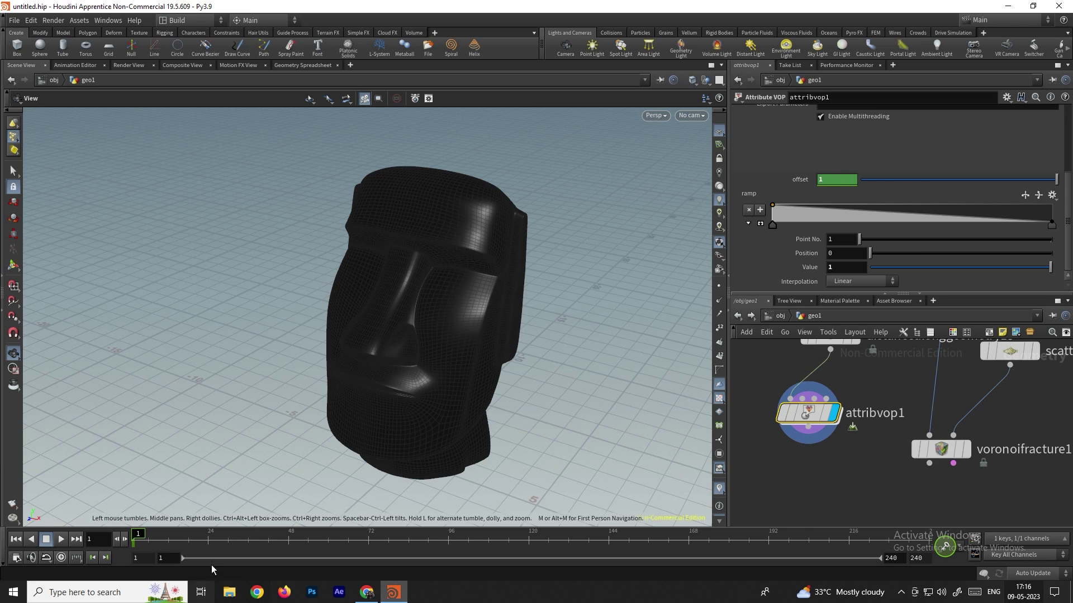
Step: Set the Attribute VOP's offset to -13.5 at frame 100 and keyframe it
drag(178, 553, 462, 564)
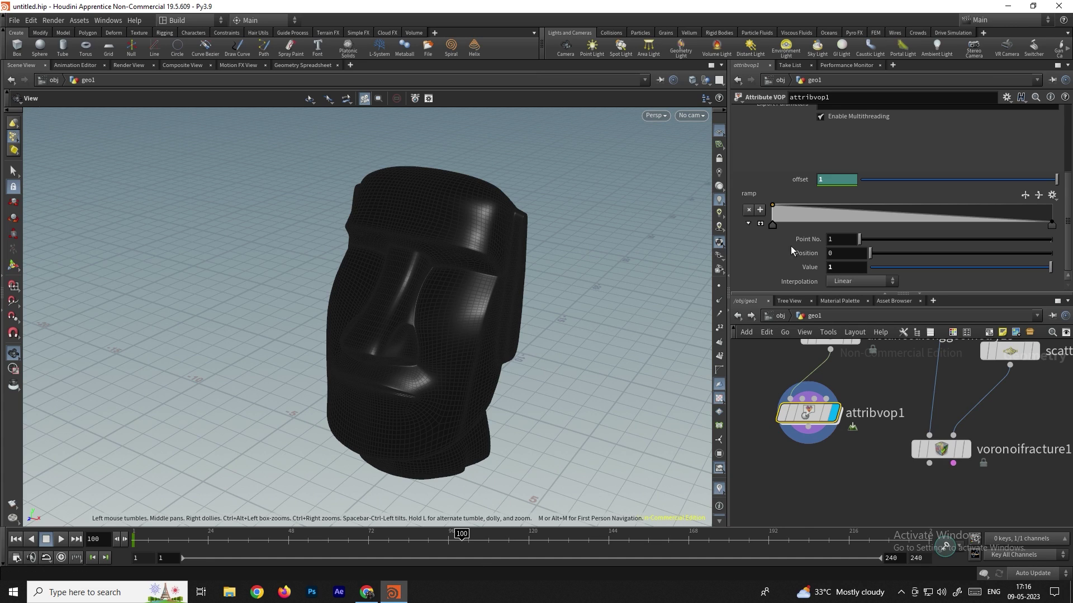
mouse_move(842, 179)
middle_down()
mouse_move(732, 180)
mouse_move(498, 207)
mouse_move(296, 256)
middle_up()
alt+drag(510, 318, 592, 357)
middle_drag(843, 180, 676, 175)
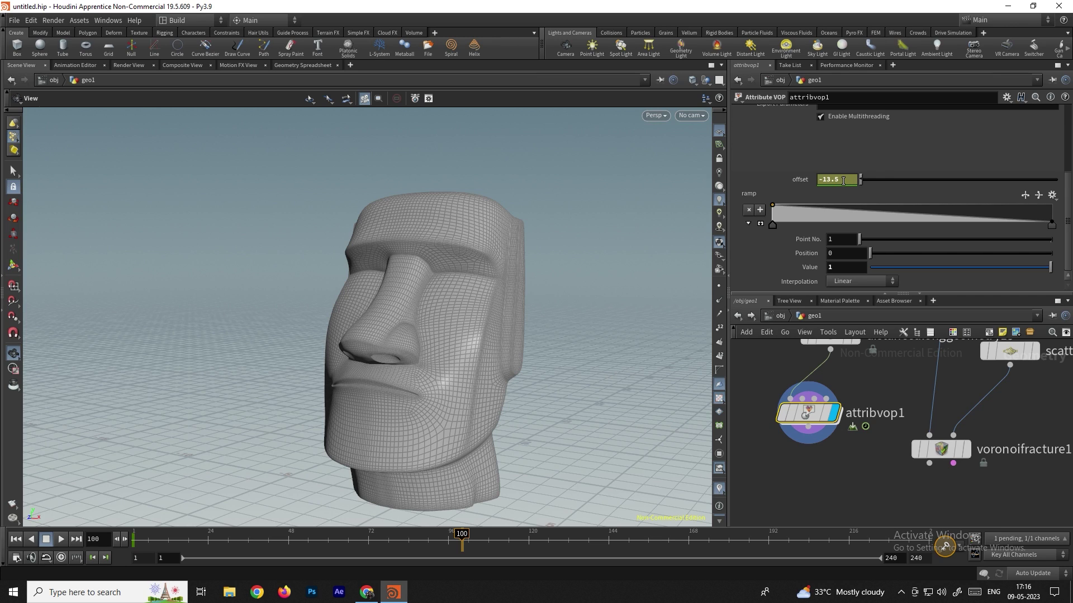
alt+click(843, 179)
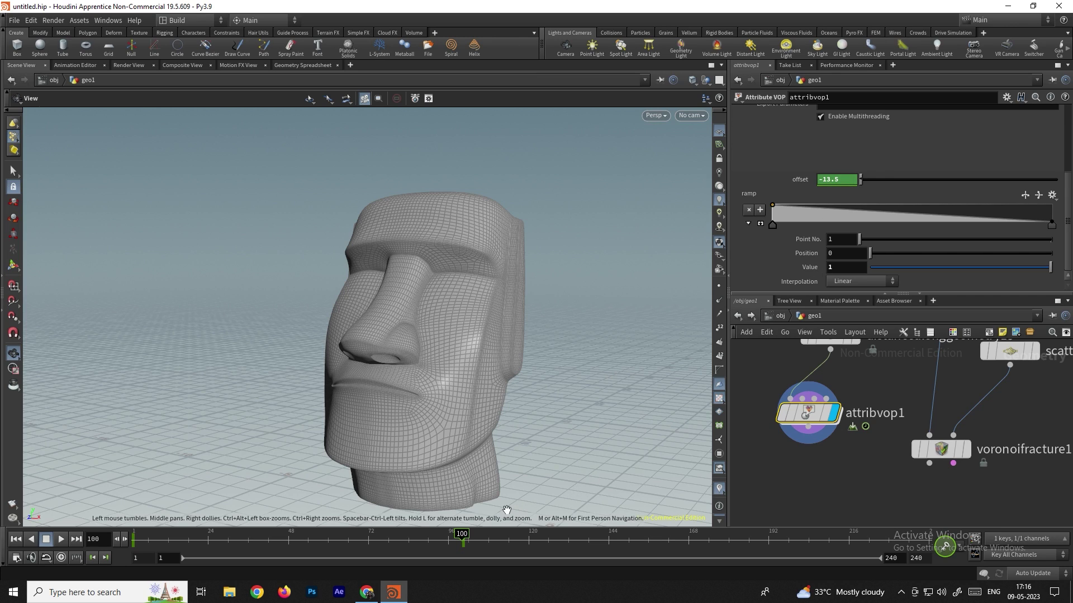
Step: Play back the offset animation from the start and park the timeline at frame 50
drag(458, 539, 134, 557)
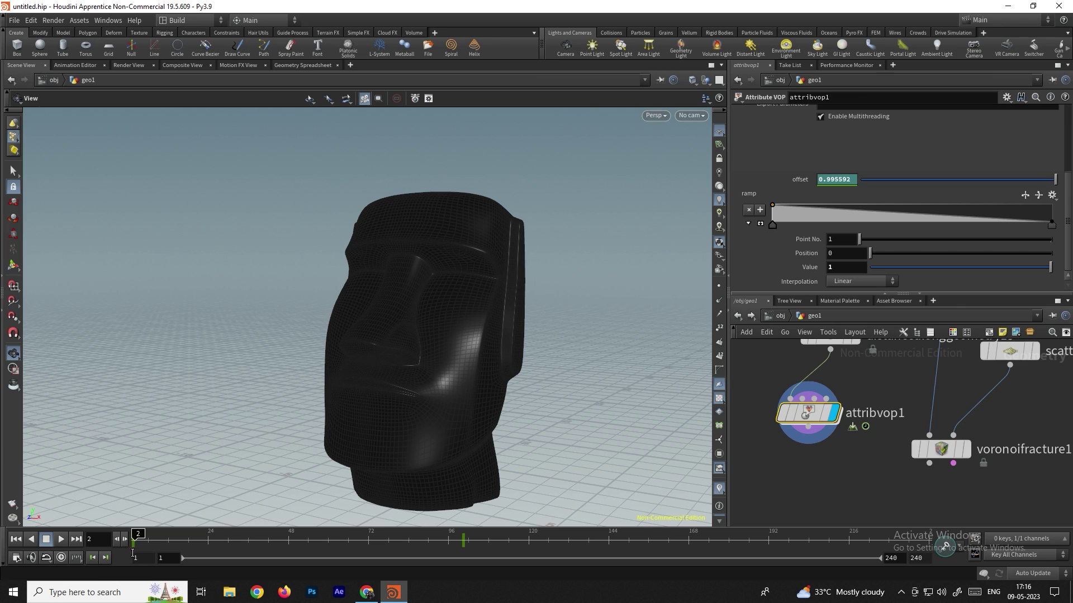
click(63, 541)
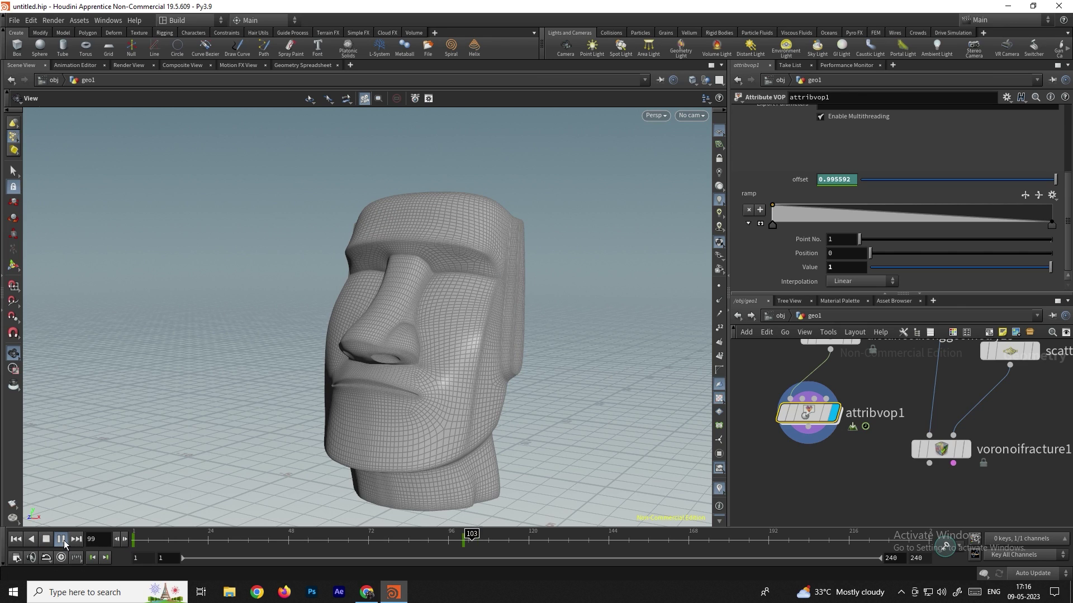
click(49, 539)
click(18, 539)
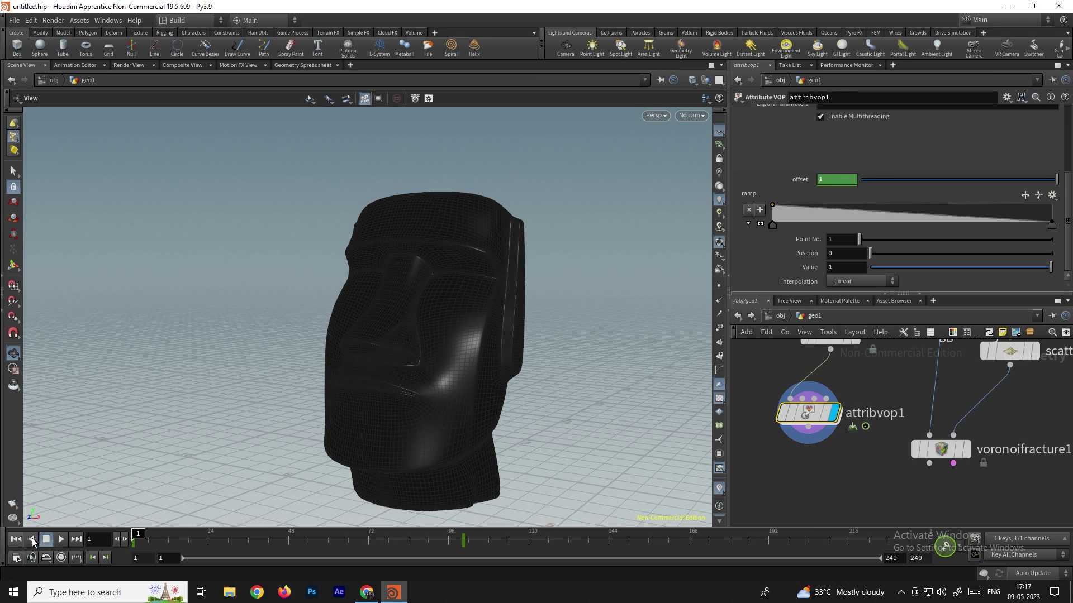
click(62, 540)
click(62, 540)
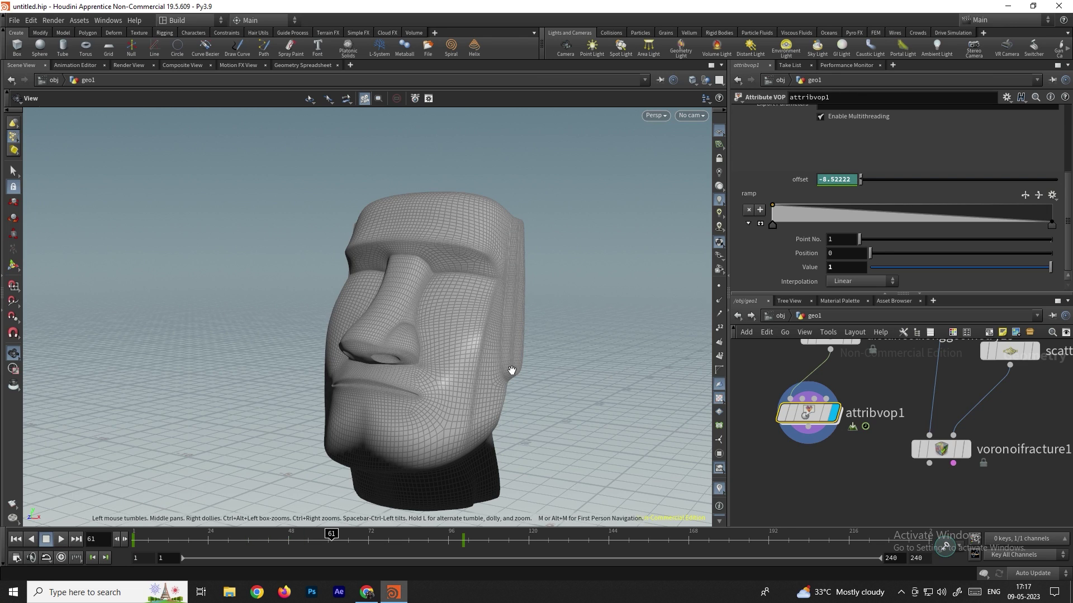
drag(332, 536, 295, 536)
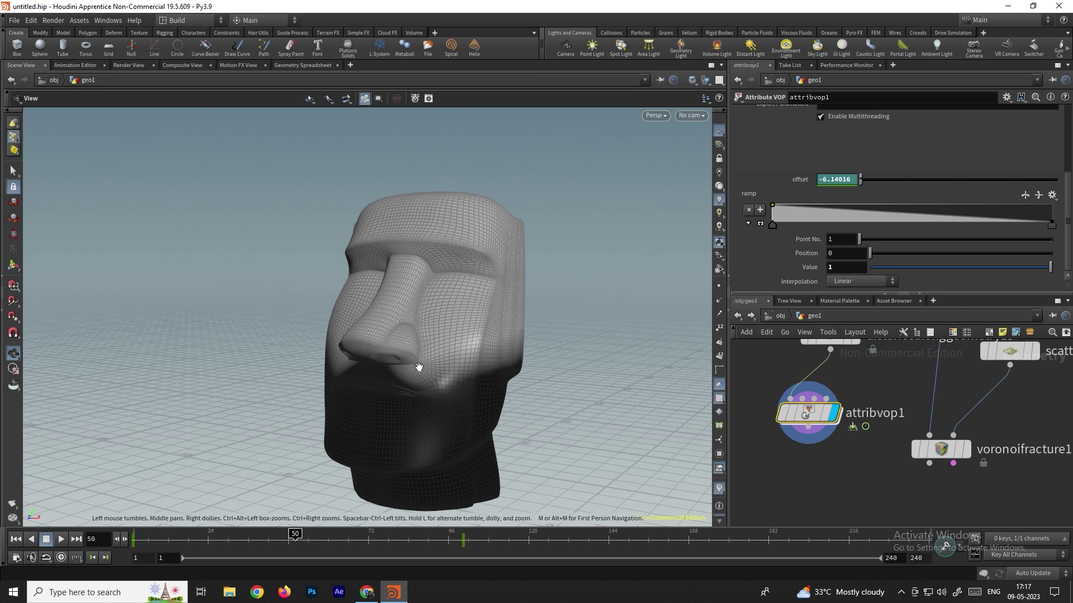
Step: Open the Attribute VOP network and bring up the Fit Range node's parameters
double_click(807, 413)
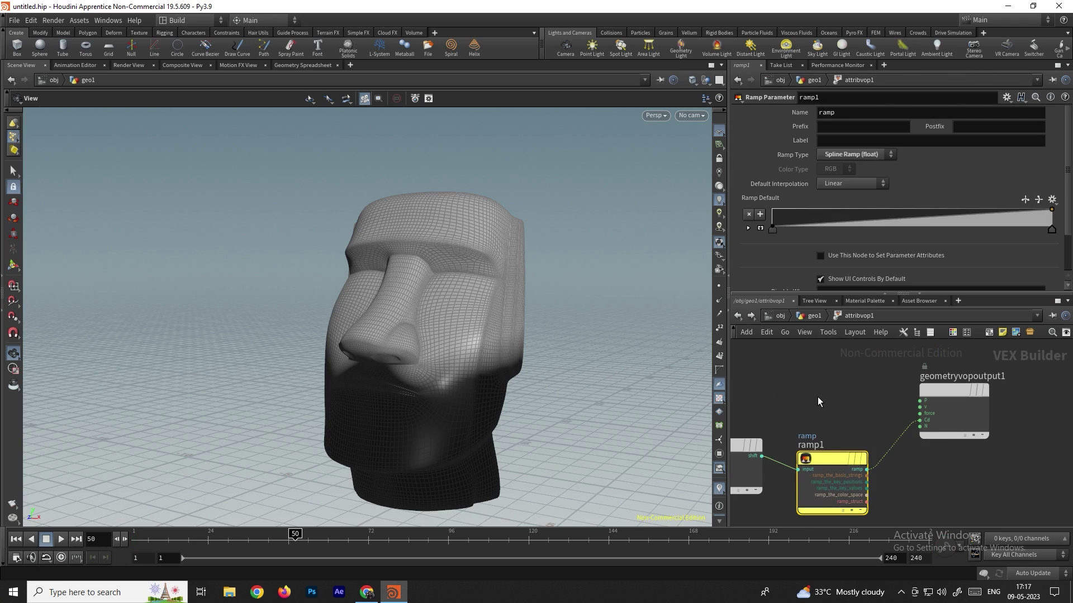
middle_drag(733, 447, 892, 425)
click(890, 425)
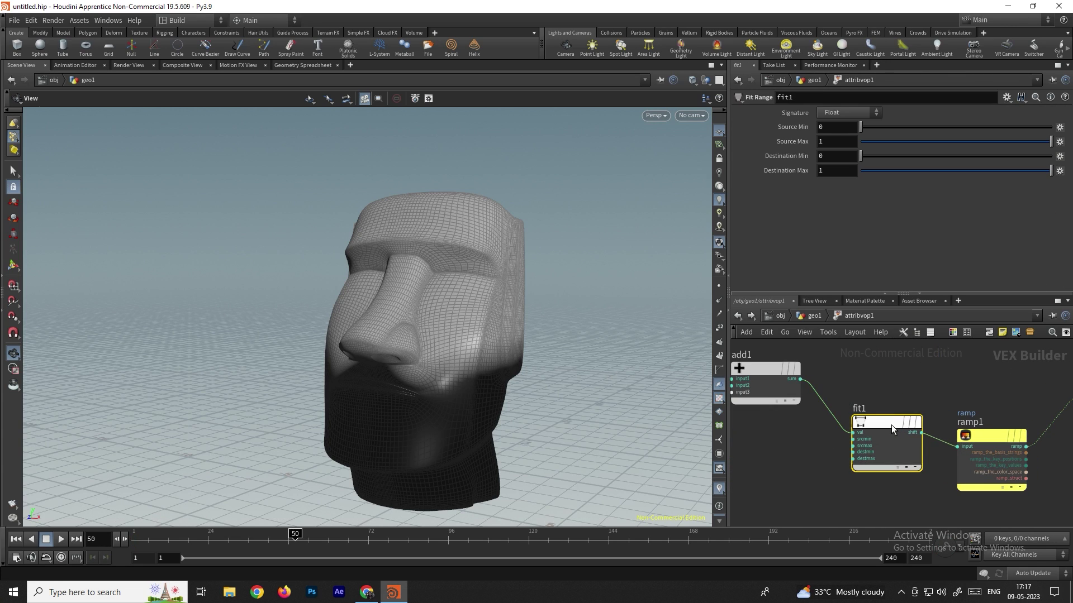
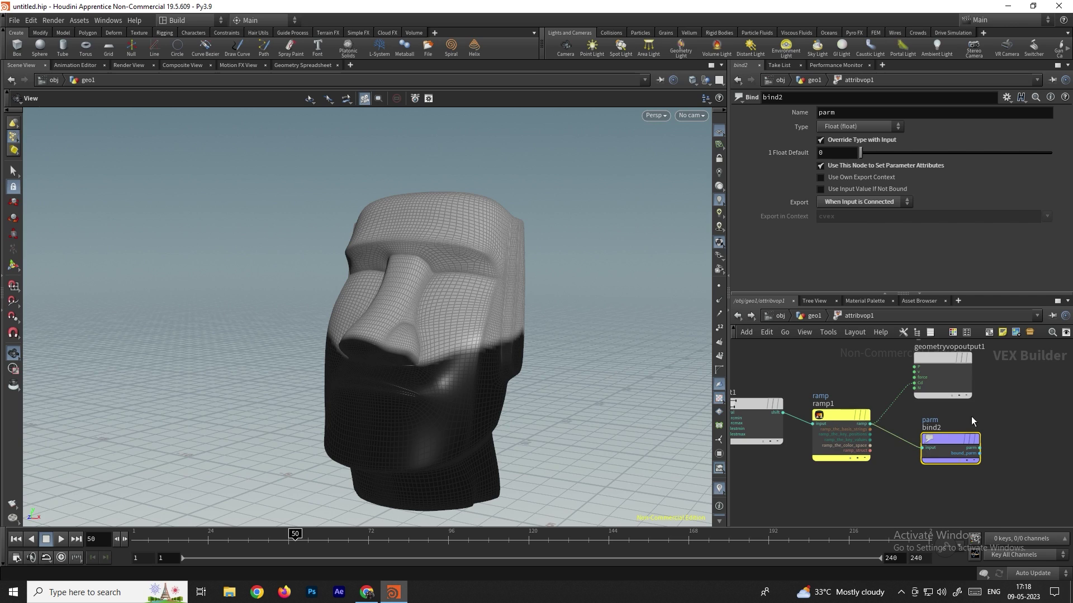
Step: Set the name of the Bind node fed by the ramp output to "active"
scroll(978, 425, up, 3)
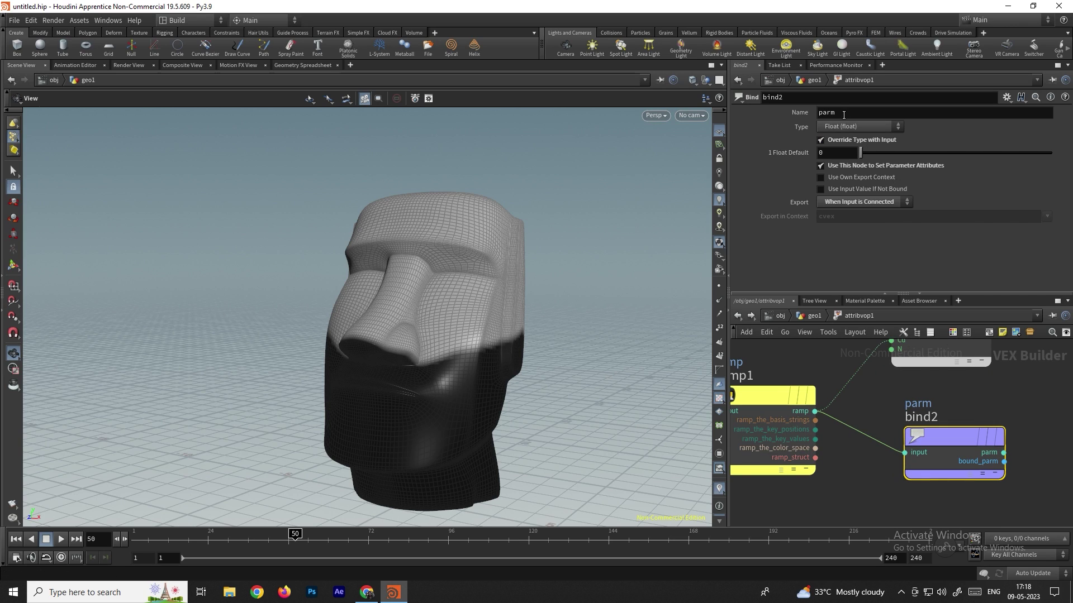
double_click(817, 114)
text(act)
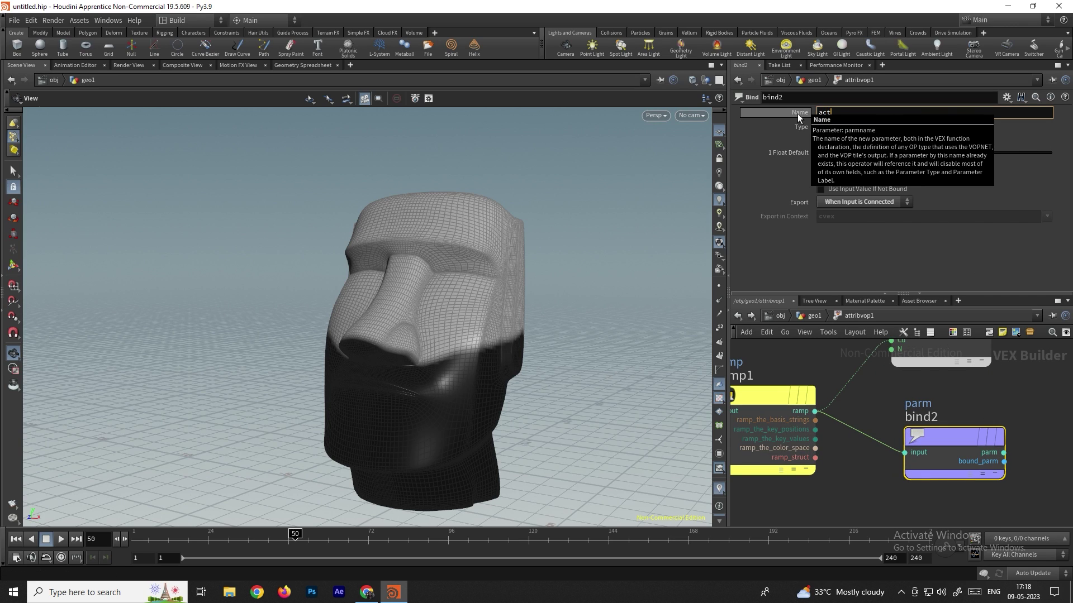
text(iveu)
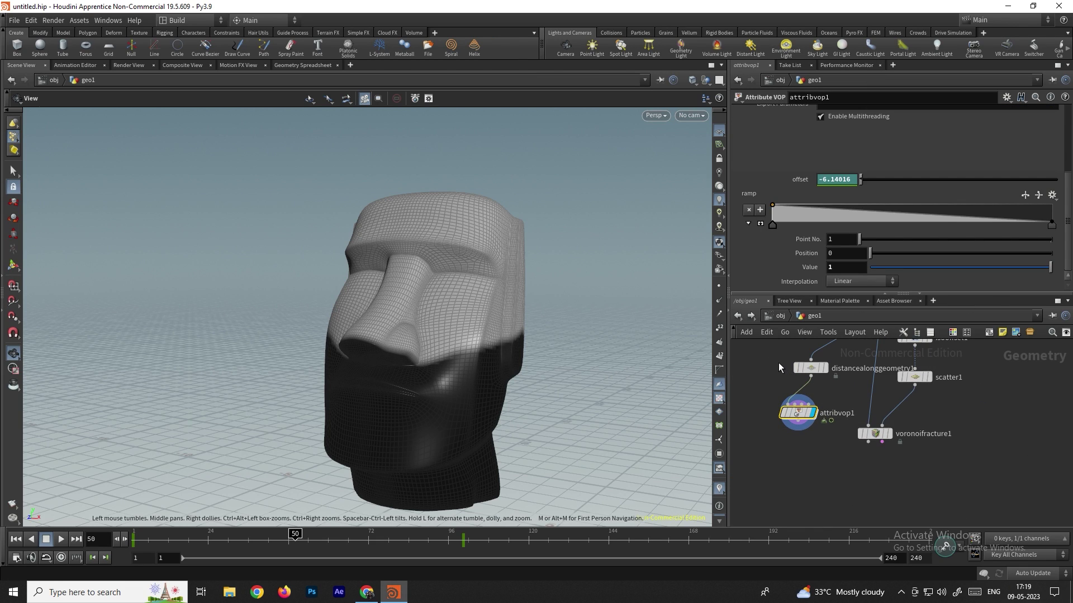
Step: Add an Attribute Transfer node below the Attribute VOP and Voronoi Fracture nodes in the geo1 network
middle_drag(880, 434, 906, 443)
drag(906, 443, 931, 453)
key(Tab)
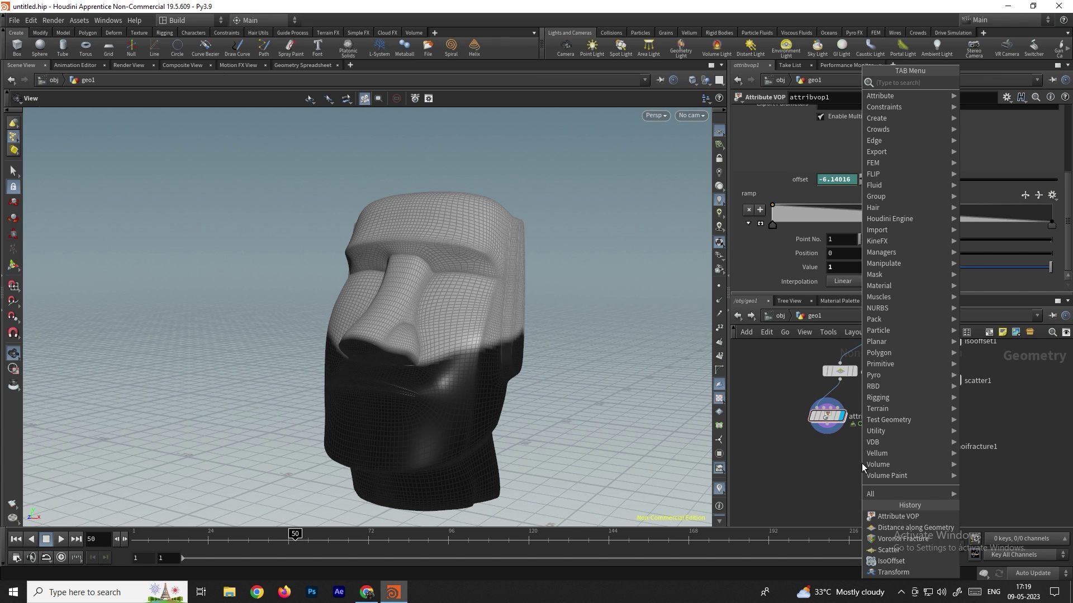
text(attrib)
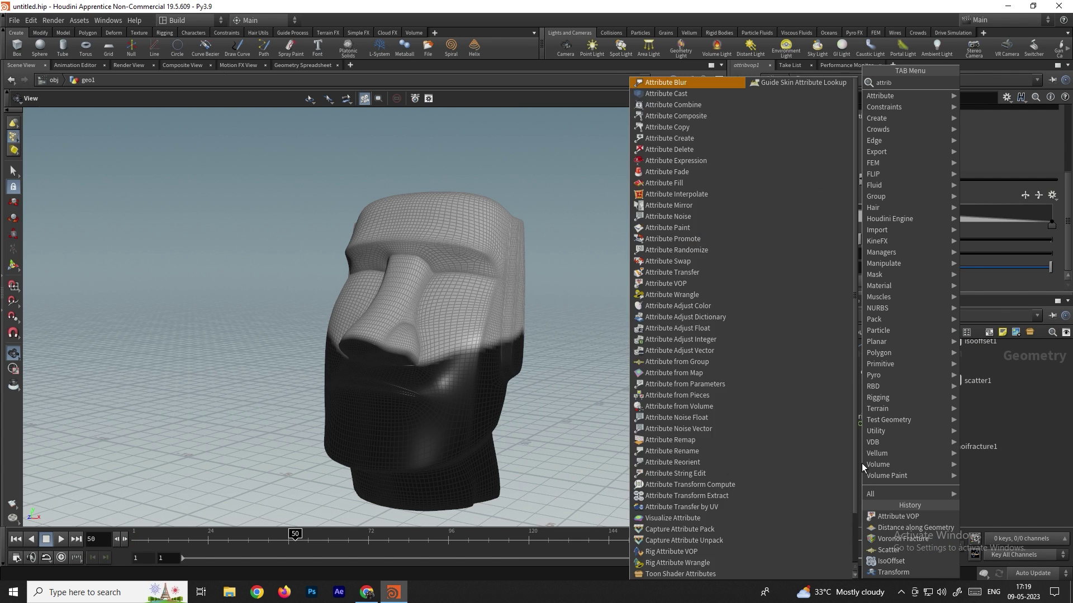
text(ute transfer)
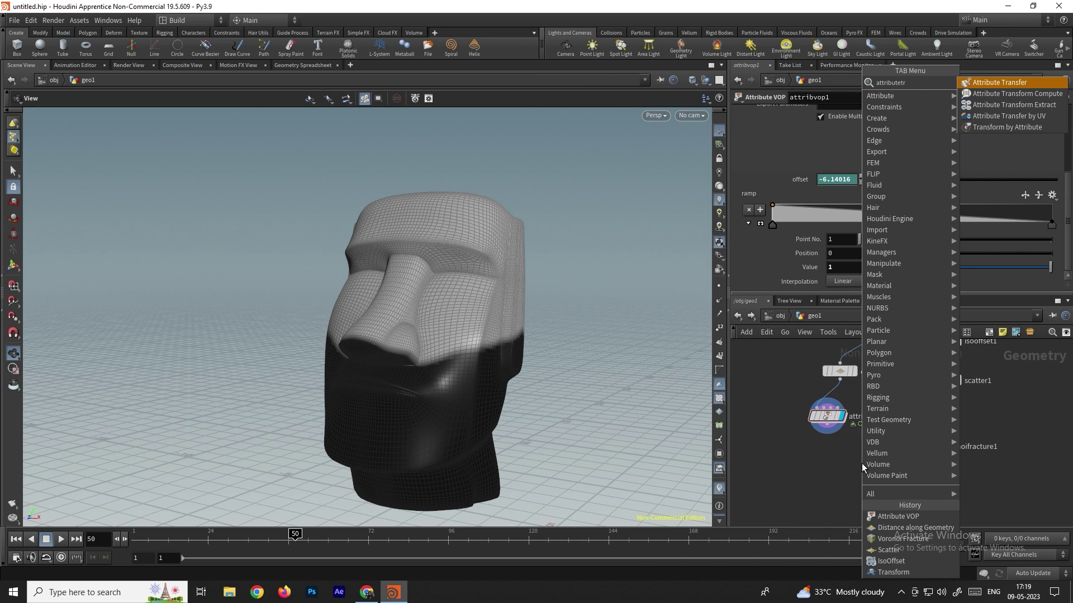
key(Return)
click(861, 464)
scroll(863, 462, up, 4)
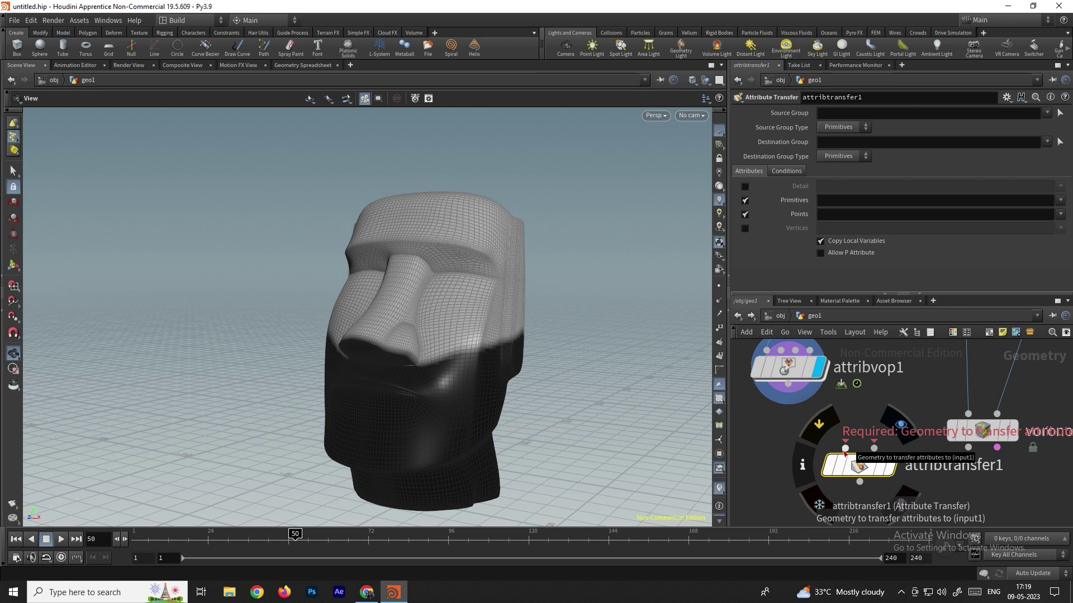
Step: Connect the Voronoi Fracture output to the Attribute Transfer's first input and the Attribute VOP output to its second
scroll(894, 402, down, 3)
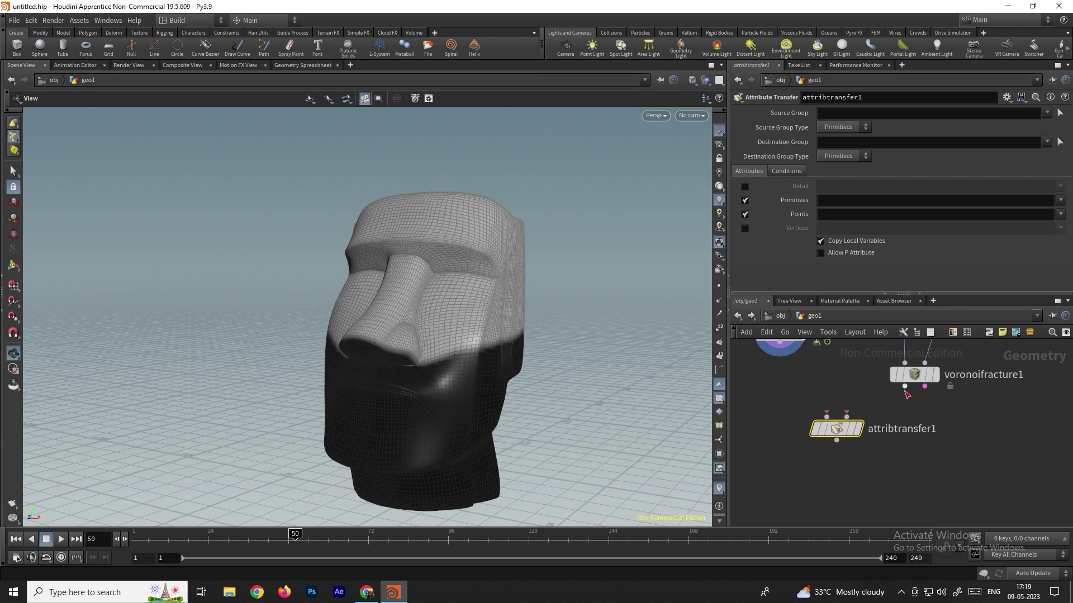
click(904, 387)
click(827, 417)
scroll(804, 381, down, 2)
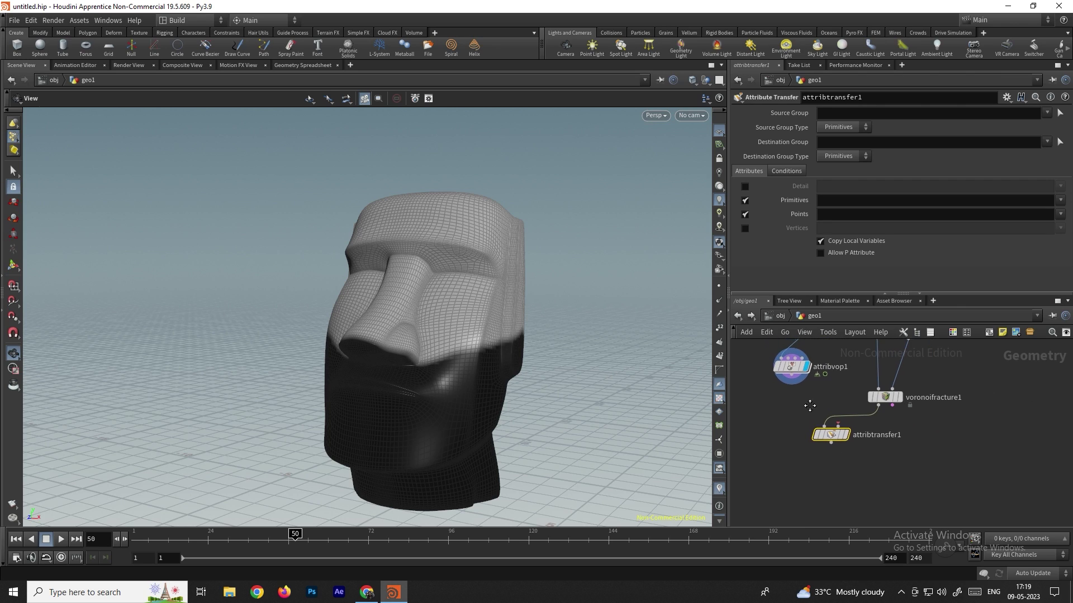
click(796, 390)
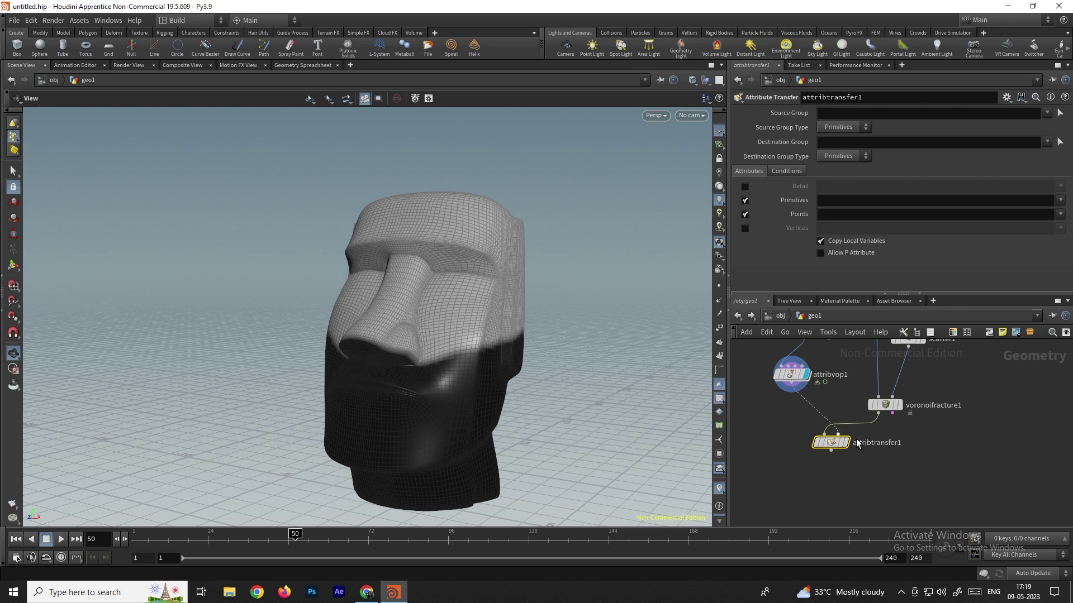
scroll(840, 436, up, 2)
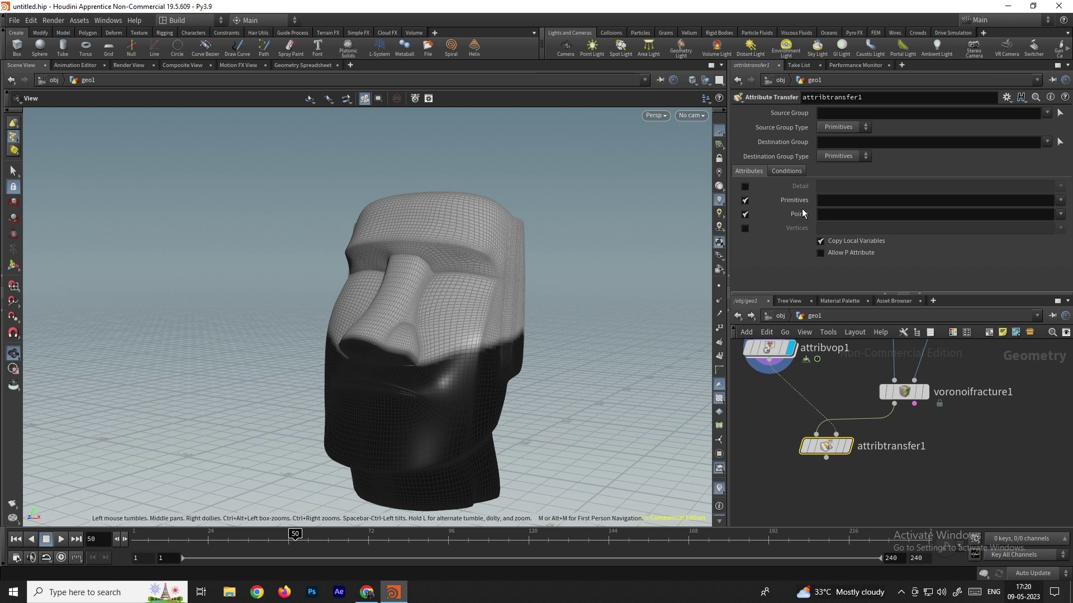
Step: Turn off primitive attributes in the Attribute Transfer and choose active as the point attribute to transfer
click(743, 200)
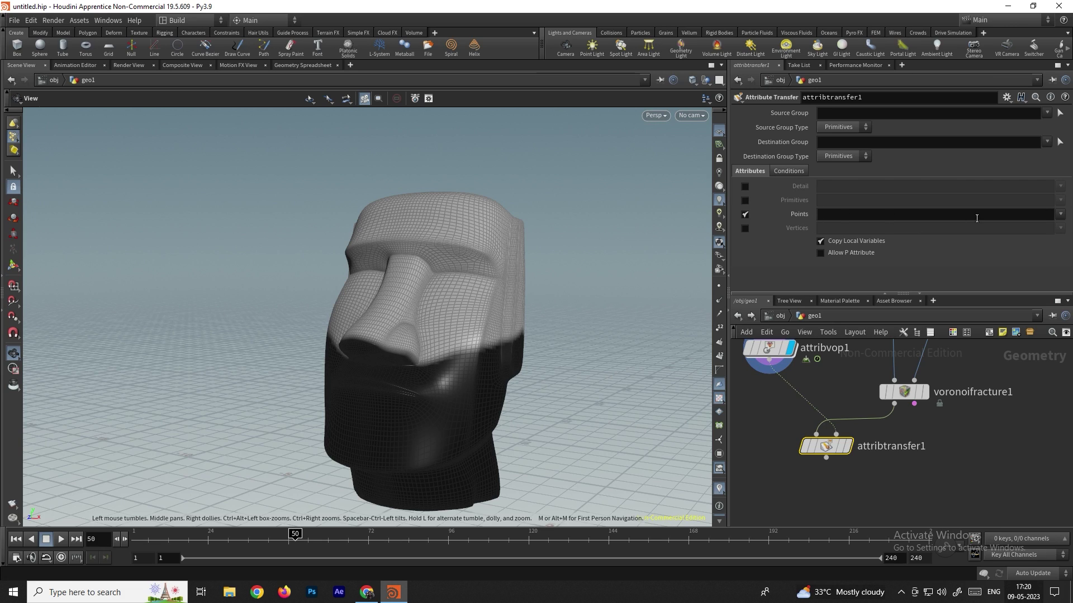
click(1060, 214)
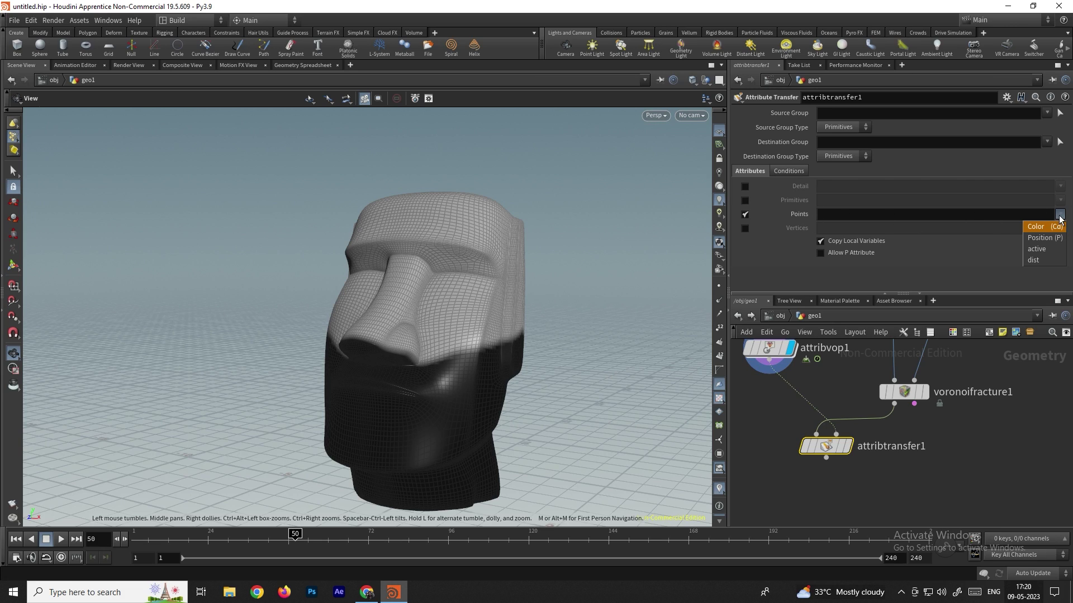
click(1042, 249)
Step: Check the attribute name set on the Bind node inside the Attribute VOP and return to the geo1 network
middle_drag(823, 399, 847, 428)
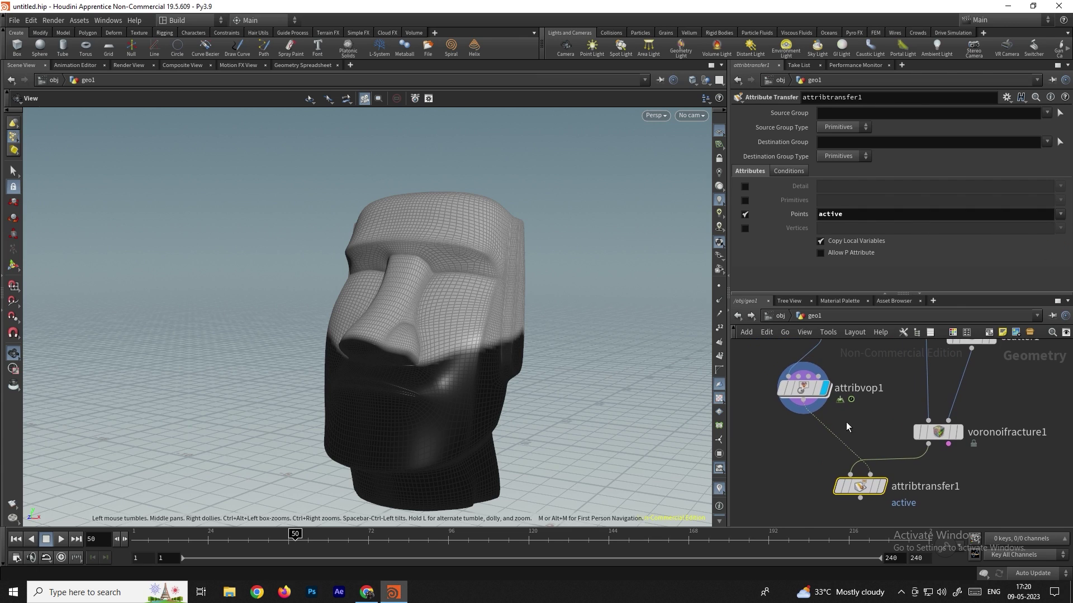
double_click(803, 387)
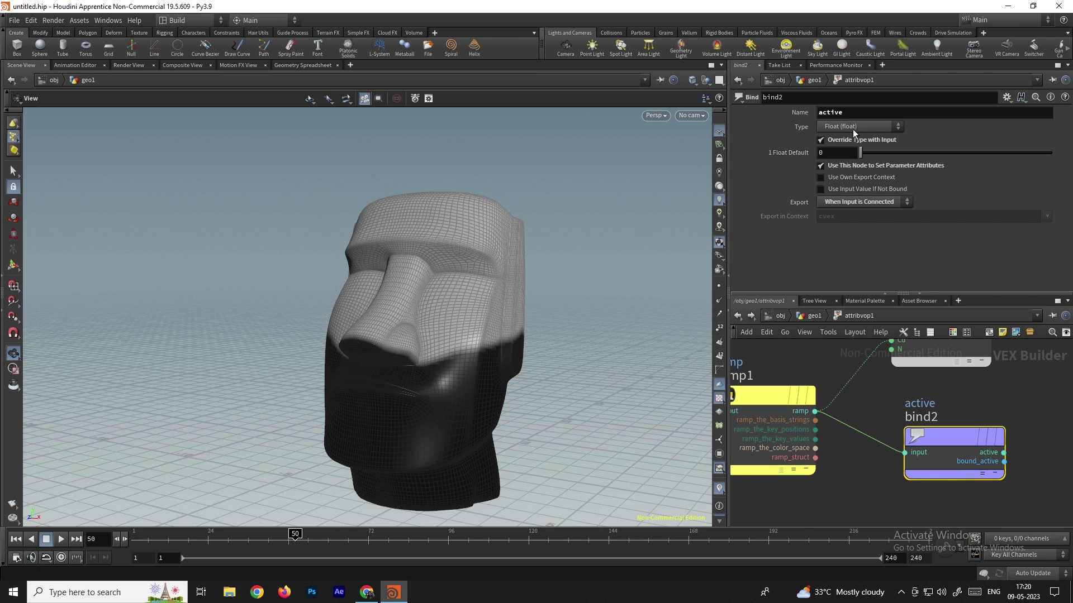
click(855, 111)
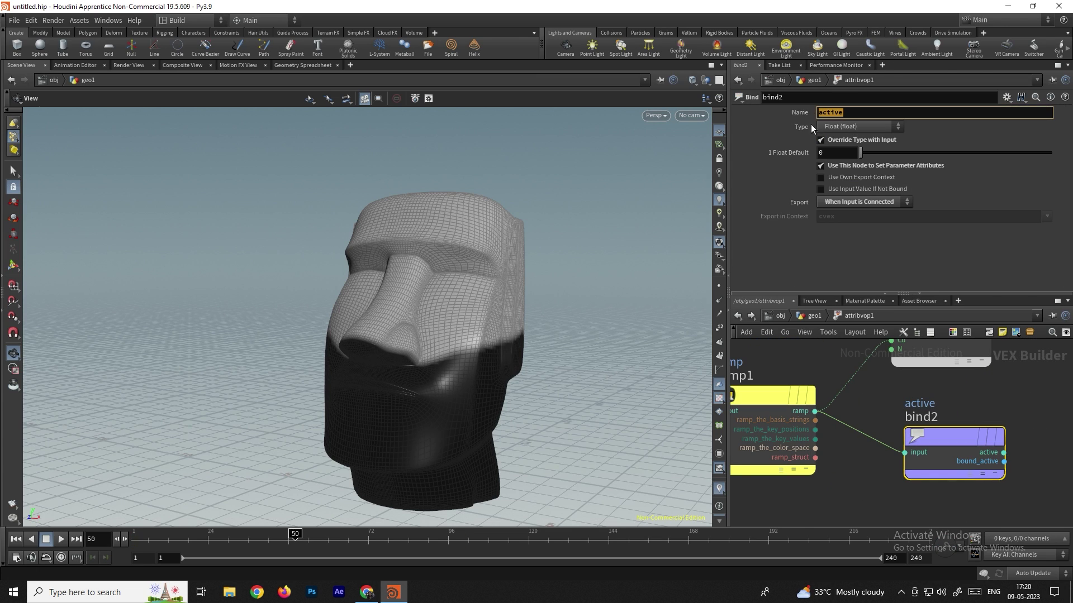
click(750, 317)
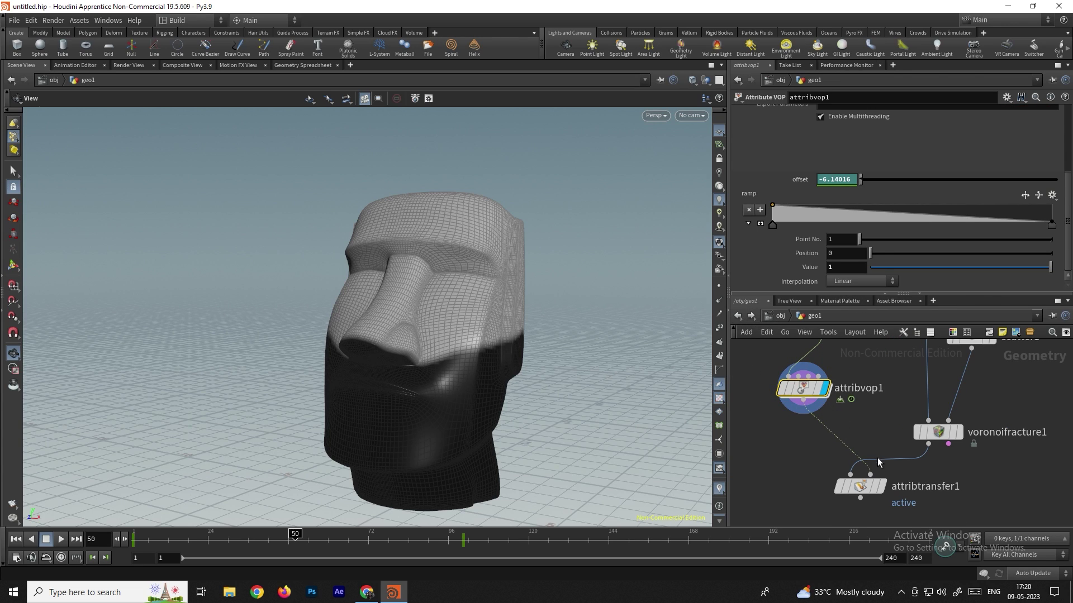
Step: Display the Attribute Transfer node's result in the viewport and inspect the statue
click(859, 490)
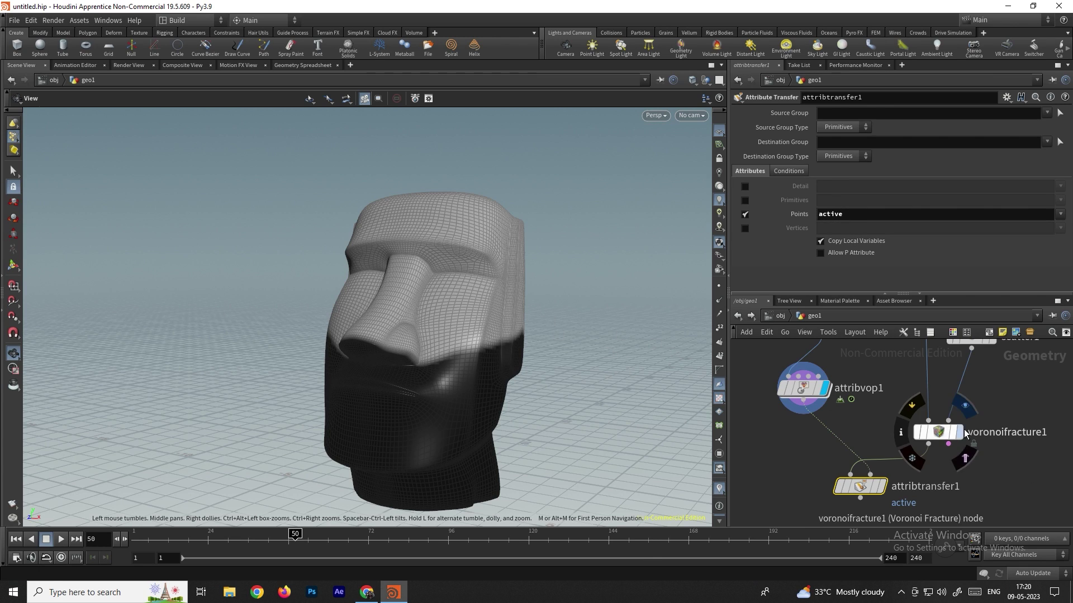
click(883, 486)
drag(461, 288, 455, 263)
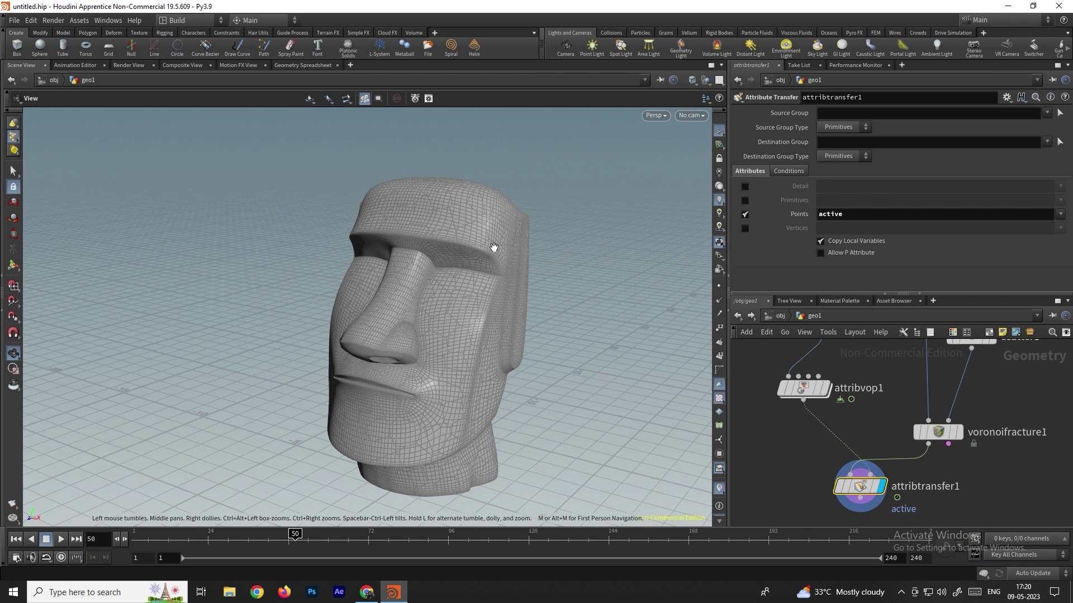
Step: Make room below the Voronoi Fracture node and insert an RBD Configure node on its wire to the Attribute Transfer
drag(925, 433, 928, 397)
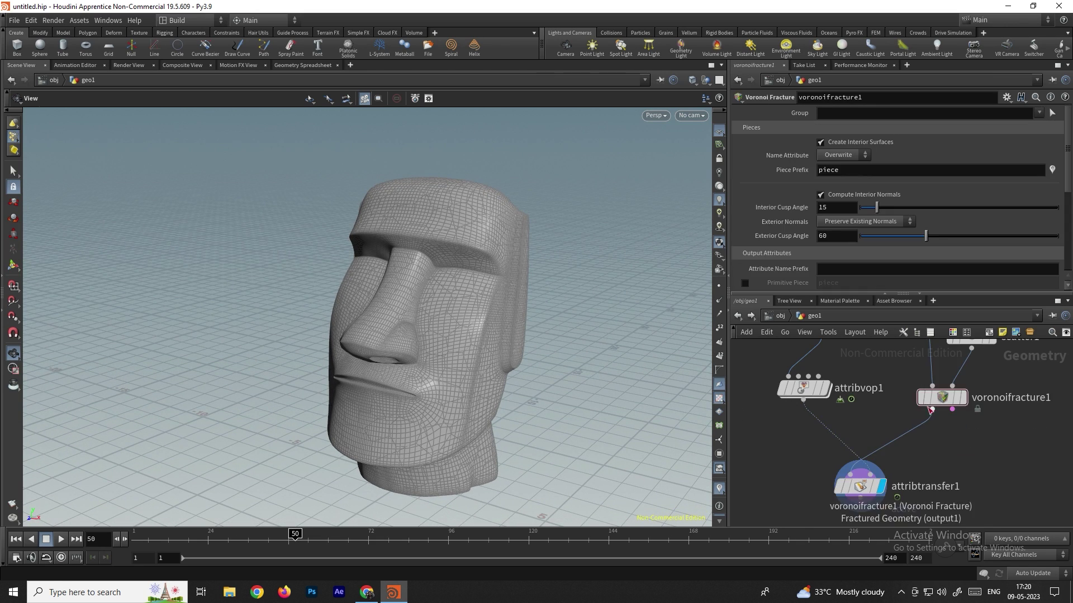
click(964, 457)
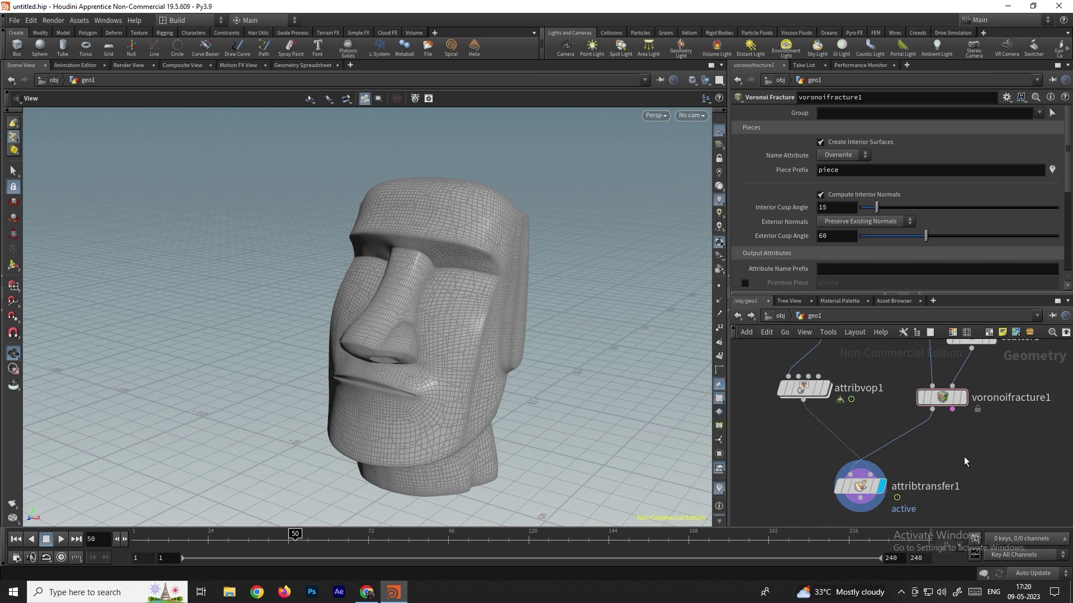
key(Tab)
text(rbdcon)
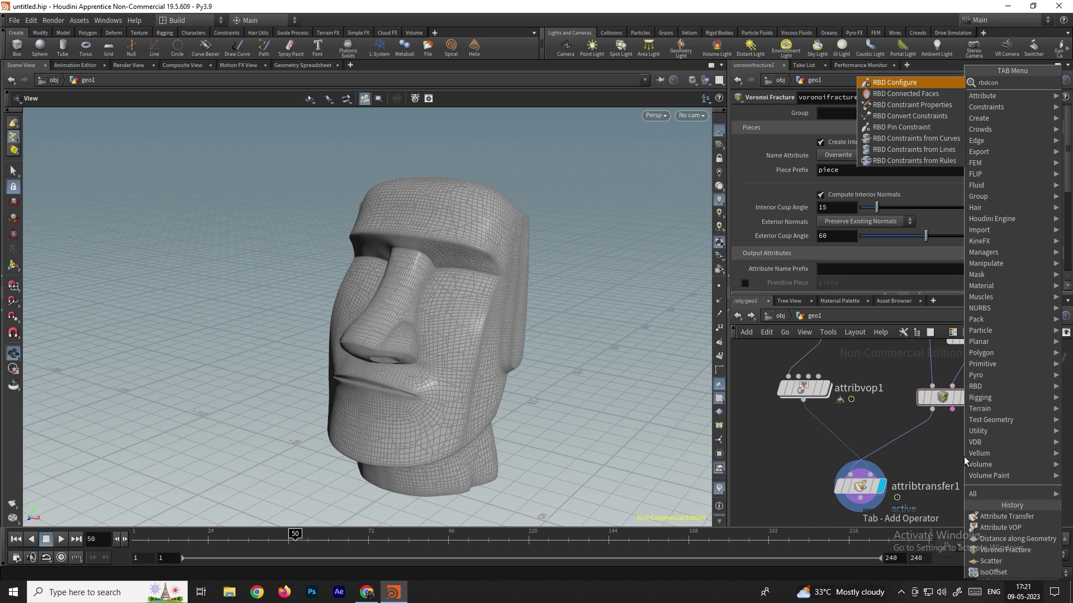
click(906, 83)
click(896, 444)
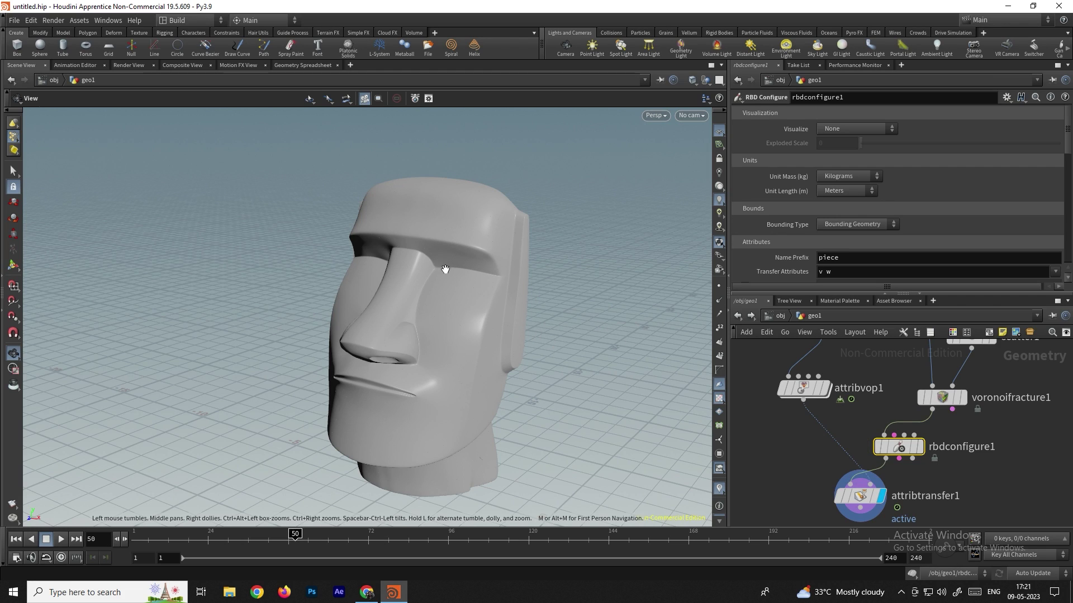
Step: Add an RBD Bullet Solver below the Attribute Transfer and connect the transfer's output to its first input
scroll(998, 480, down, 3)
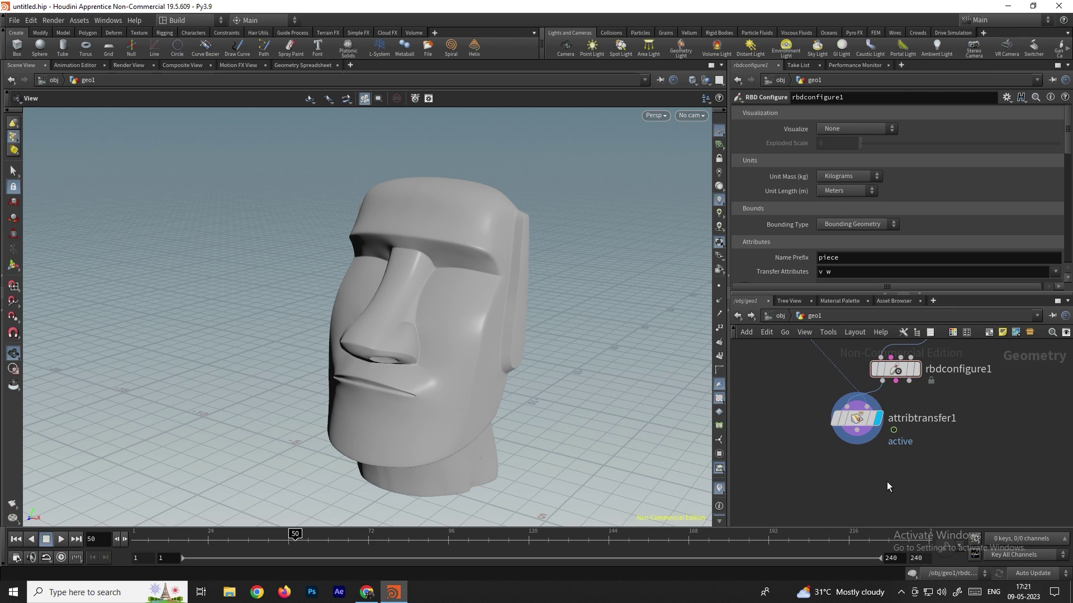
key(Tab)
text(rbd)
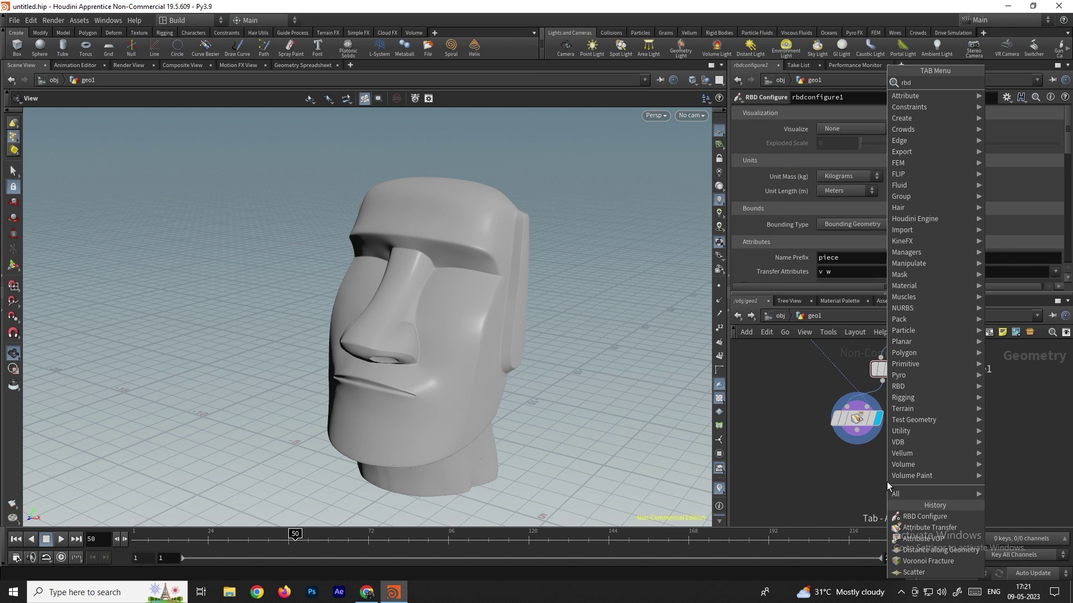
text(bu)
key(Return)
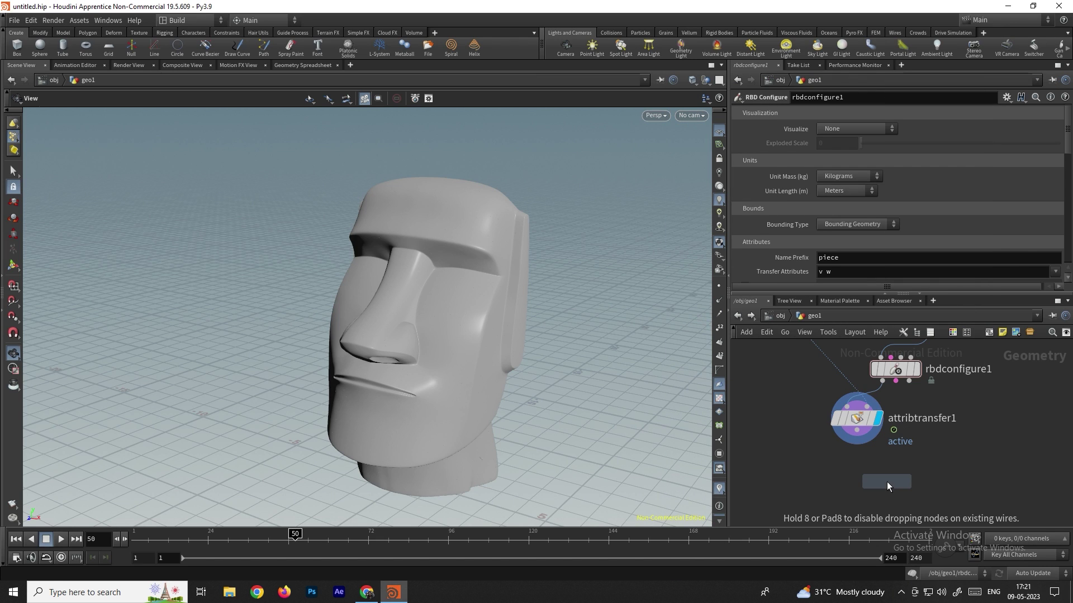
click(846, 489)
drag(857, 444, 832, 477)
Step: Display the RBD Bullet Solver, play the simulation from frame 1 and stop it
mouse_move(881, 491)
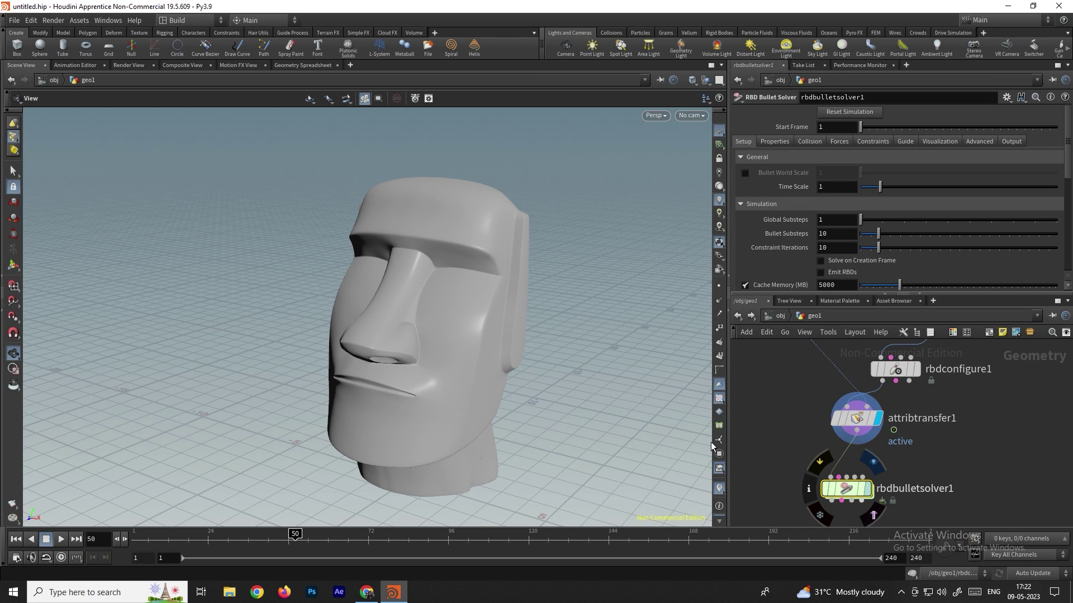
click(16, 539)
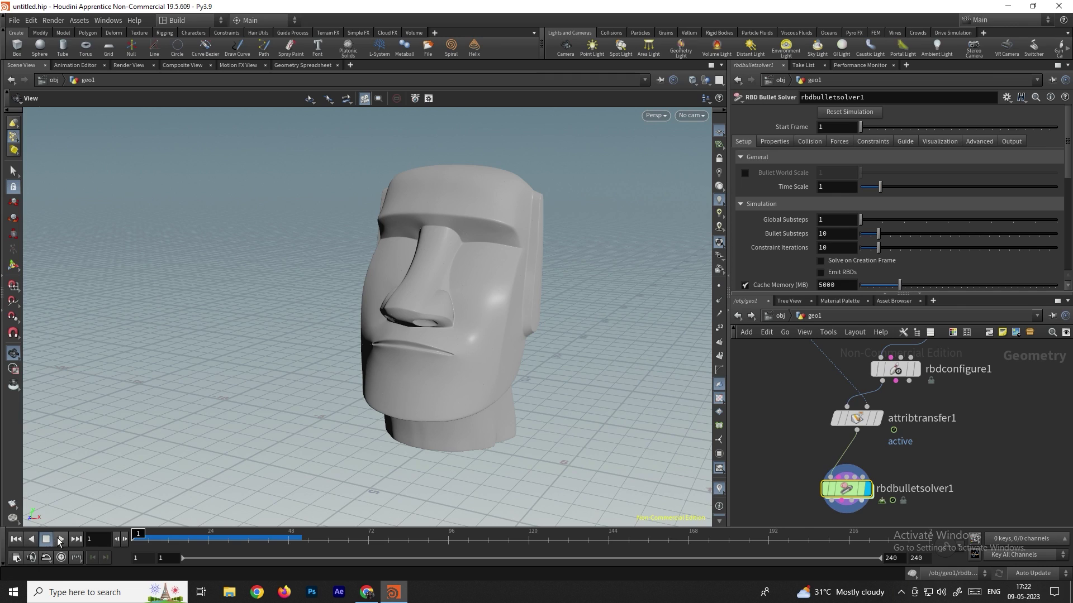
click(59, 540)
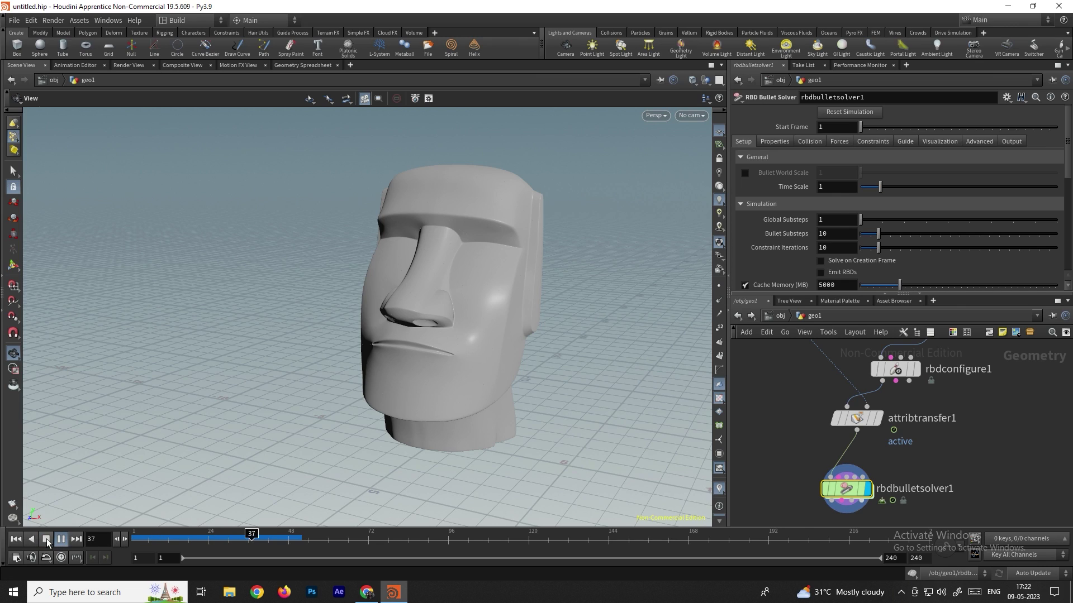
click(47, 539)
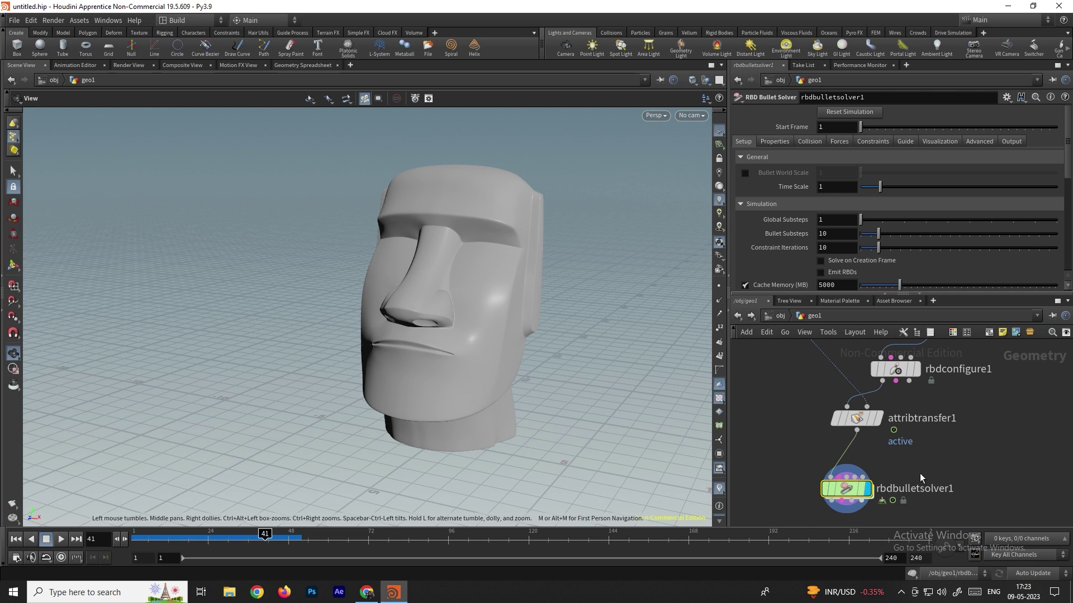
Step: Add a POP Wrangle in the RBD Bullet Solver's forces network and connect its output to the PRESOLVE output node
double_click(849, 488)
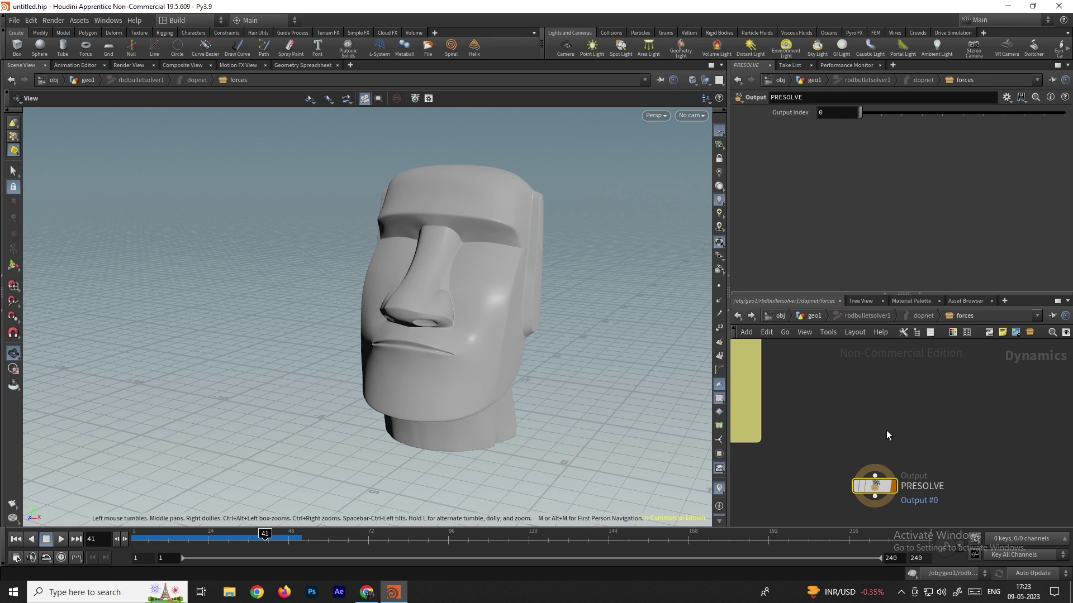
key(Tab)
text(gravity)
key(Return)
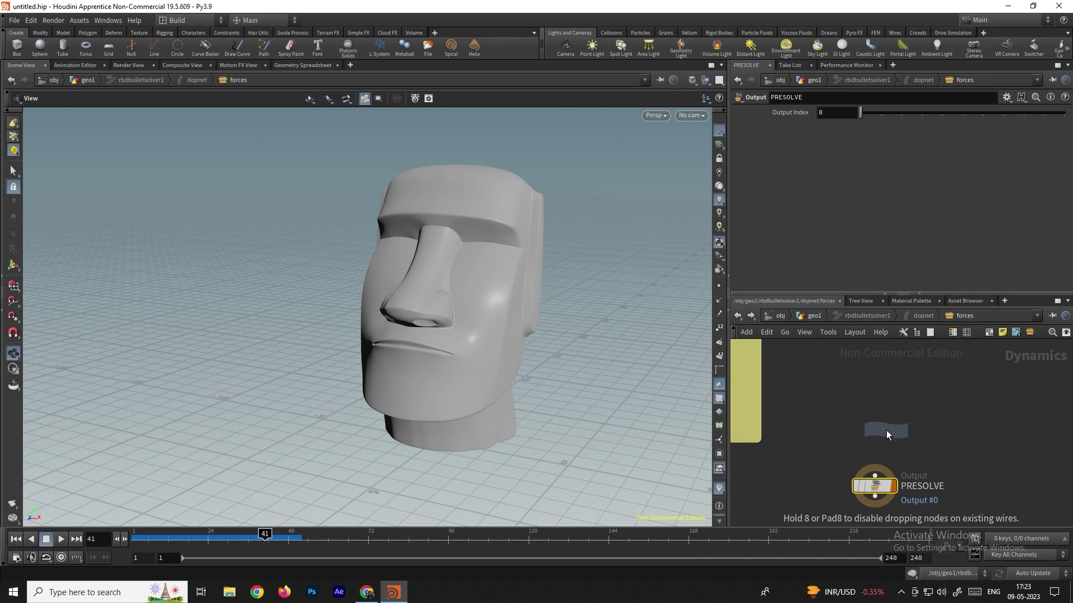
click(886, 427)
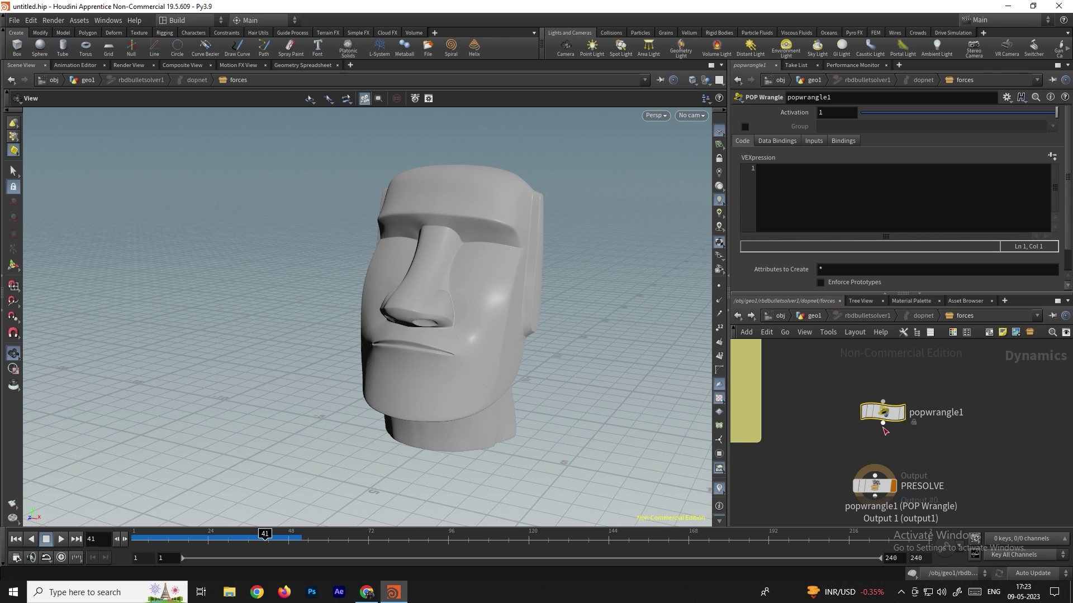
drag(883, 427, 881, 477)
click(875, 474)
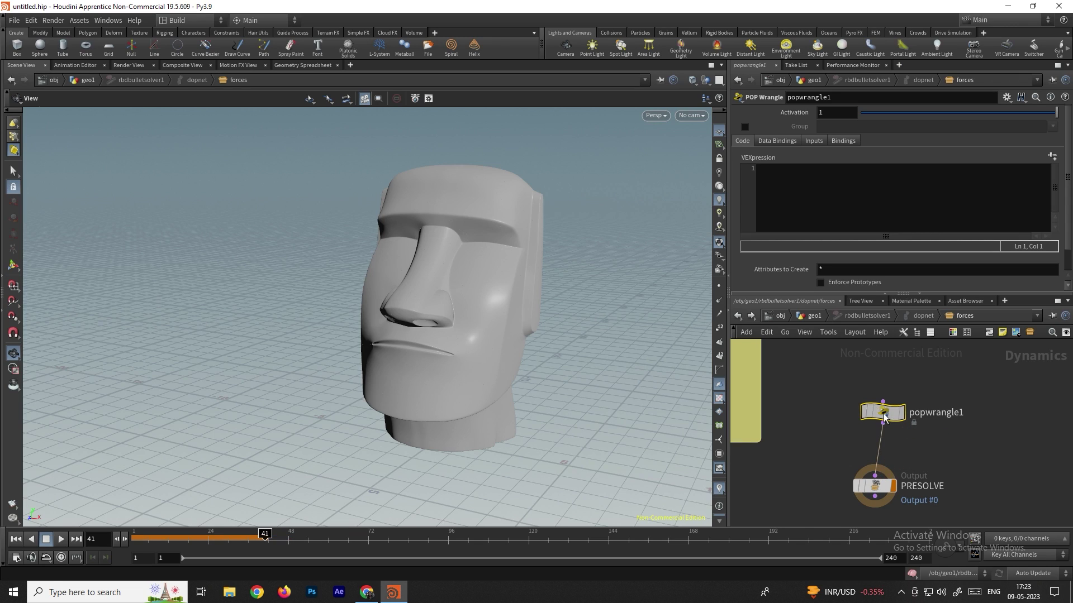
Step: Set Input 1 of the POP Wrangle to SOP
click(818, 141)
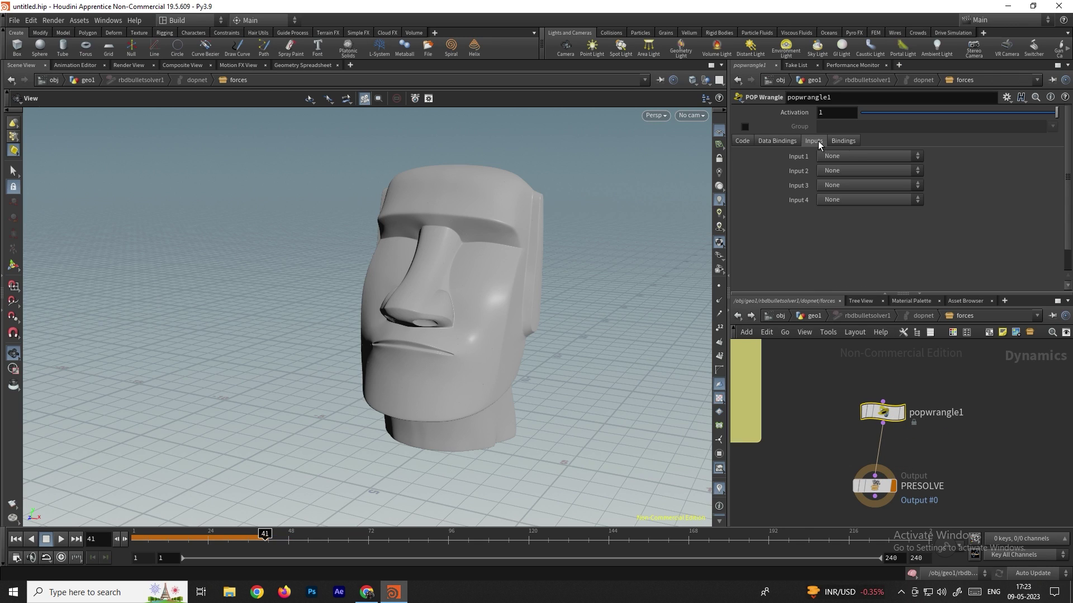
click(843, 157)
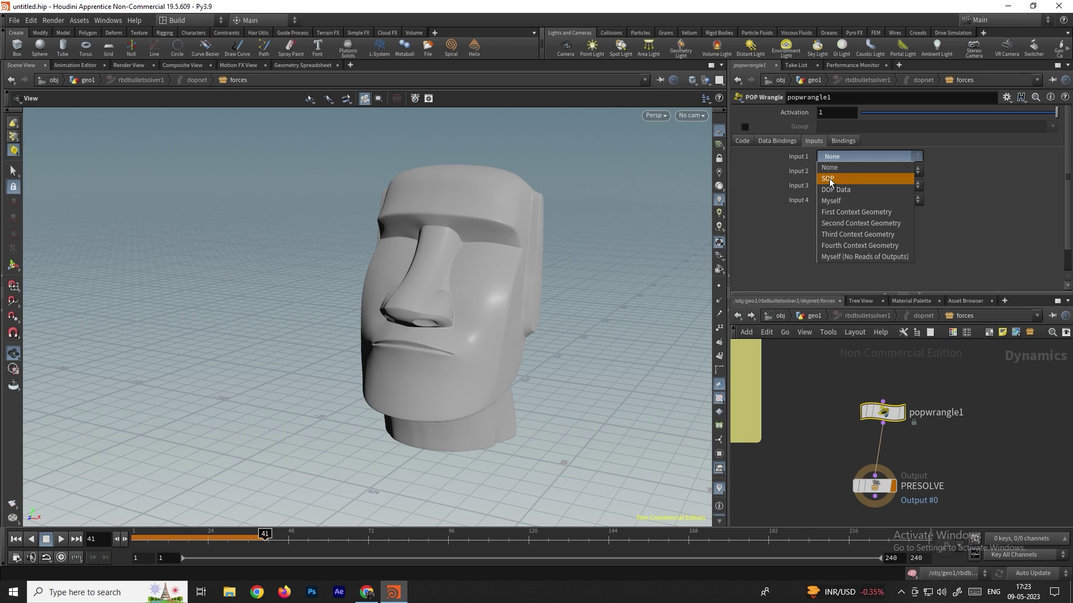
click(831, 178)
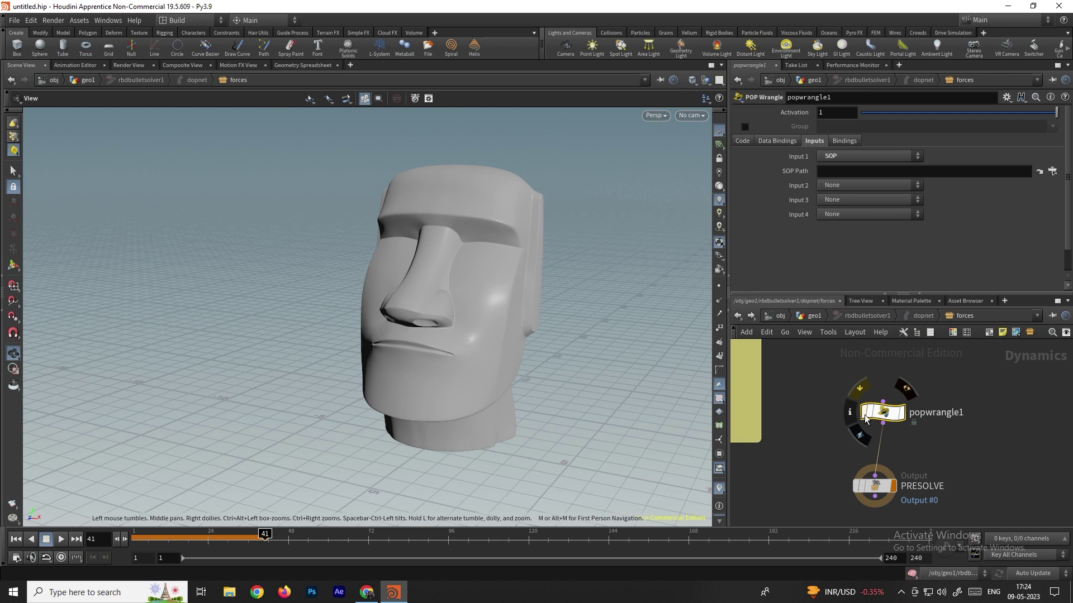
Step: Return to the geo1 network and add a Null node fed by the Attribute Transfer output, beside the solver
click(738, 316)
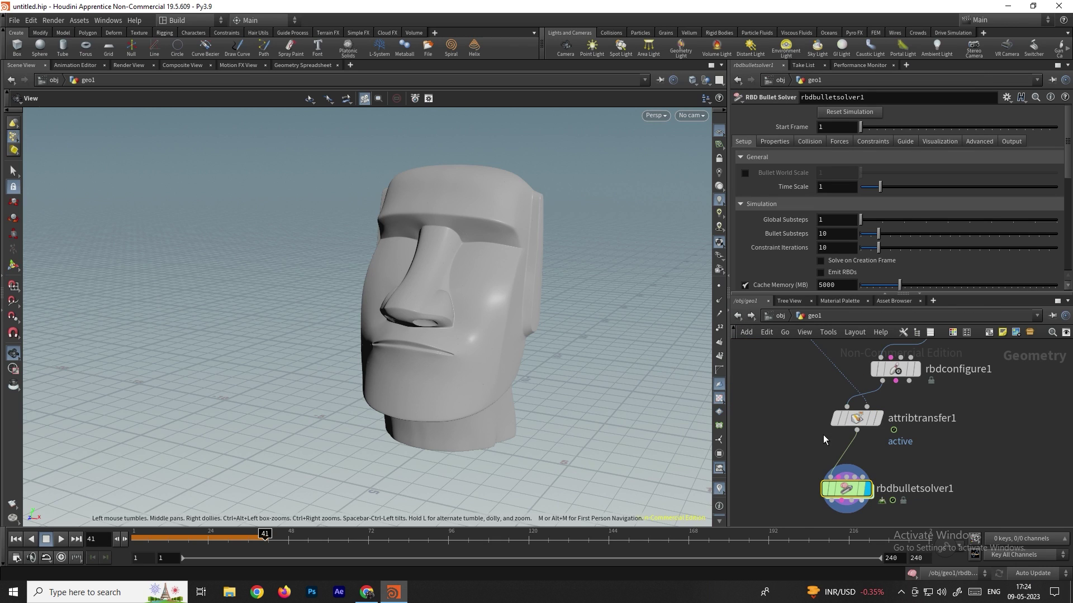
drag(920, 471, 969, 471)
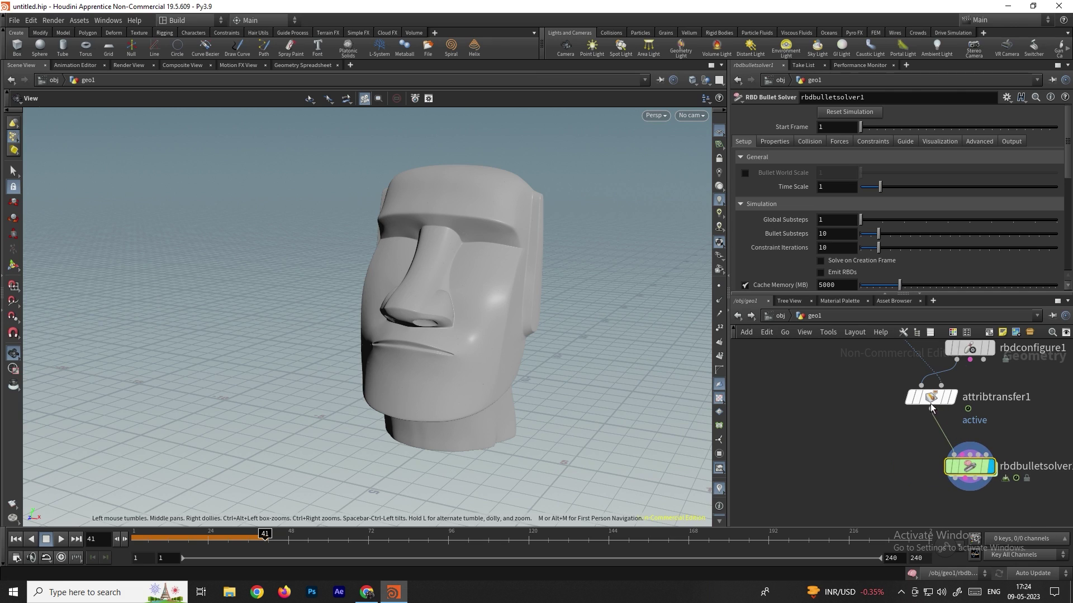
key(Tab)
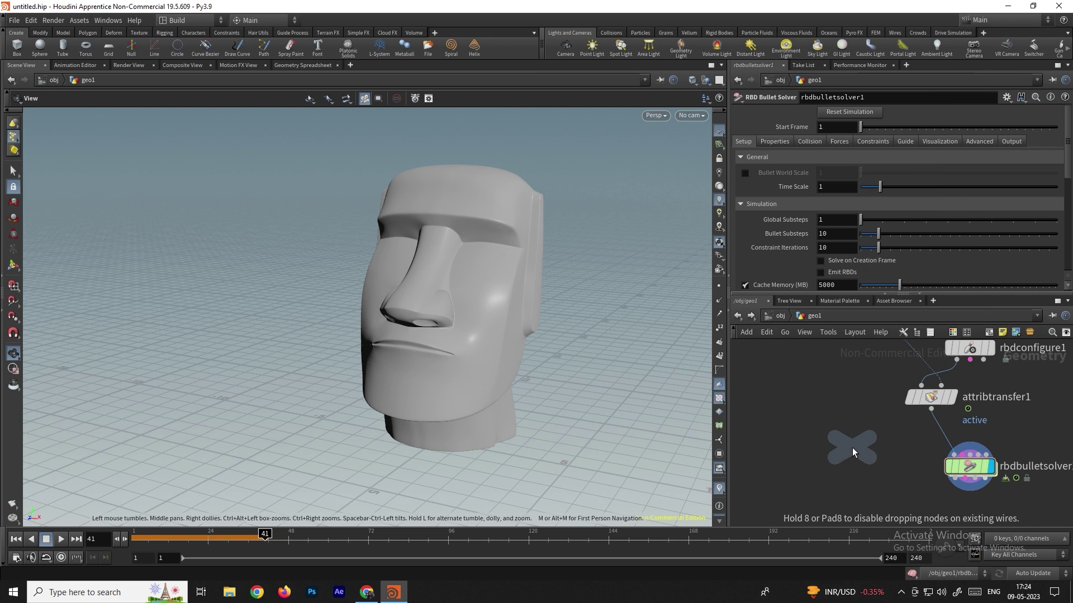
click(852, 448)
click(852, 448)
drag(930, 409, 836, 467)
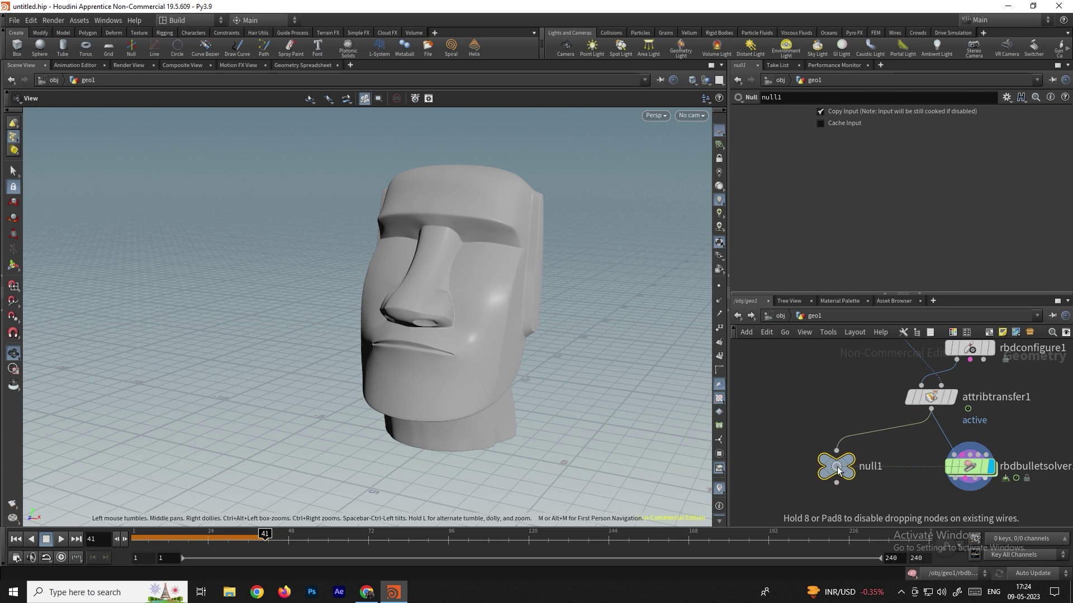
Step: Rename the Null node as OUTPUT_Active
double_click(875, 467)
key(ctrl+a)
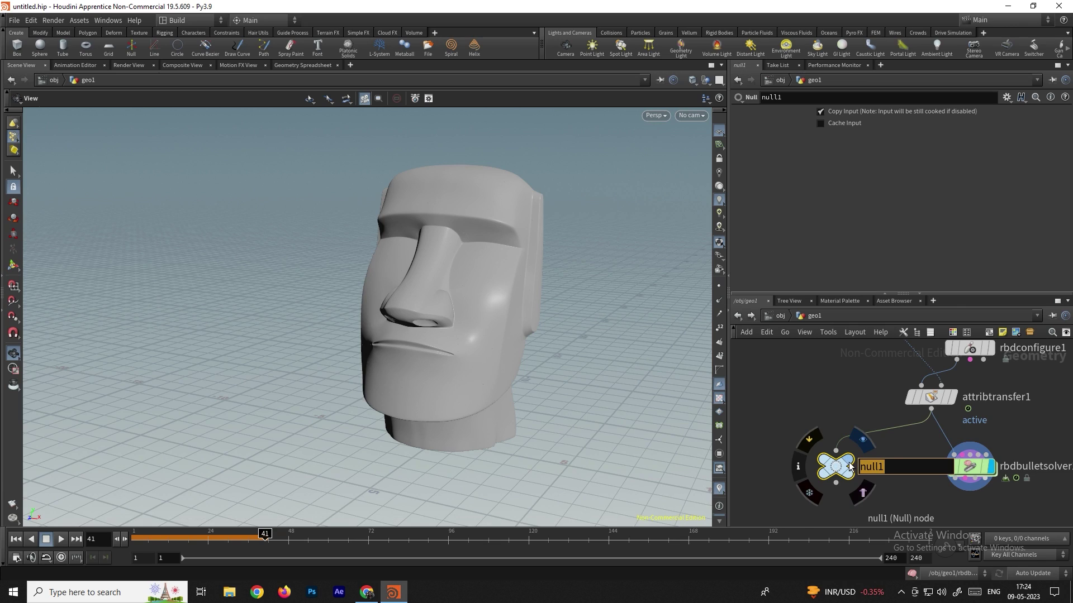
text(OUTPUT_active)
key(Return)
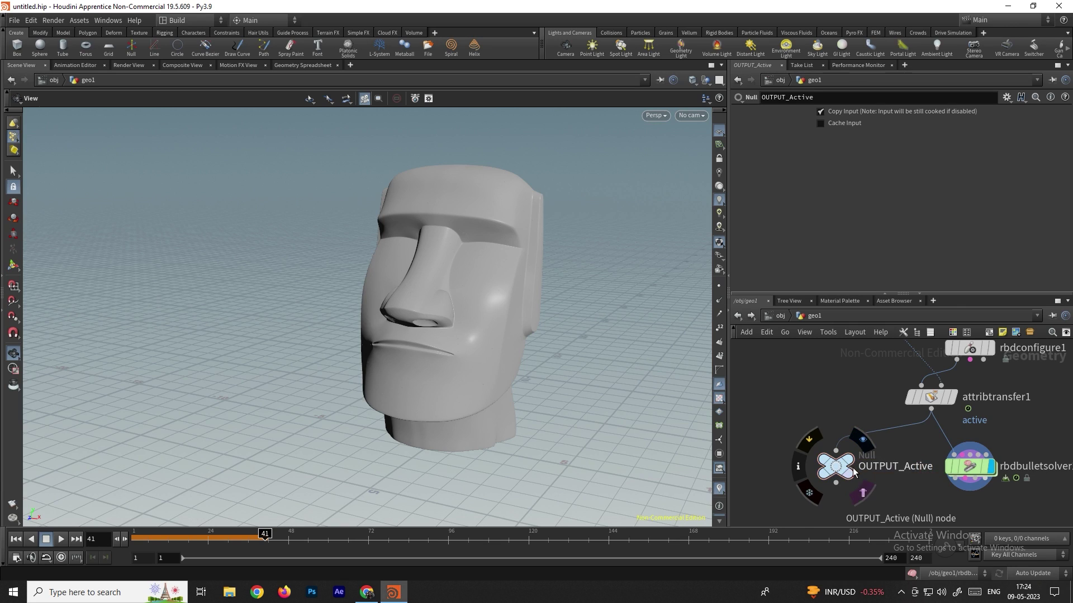
Step: Set the POP Wrangle's Input 1 SOP path to /obj/geo1/OUTPUT_Active inside the solver and return to the geo1 network
double_click(971, 469)
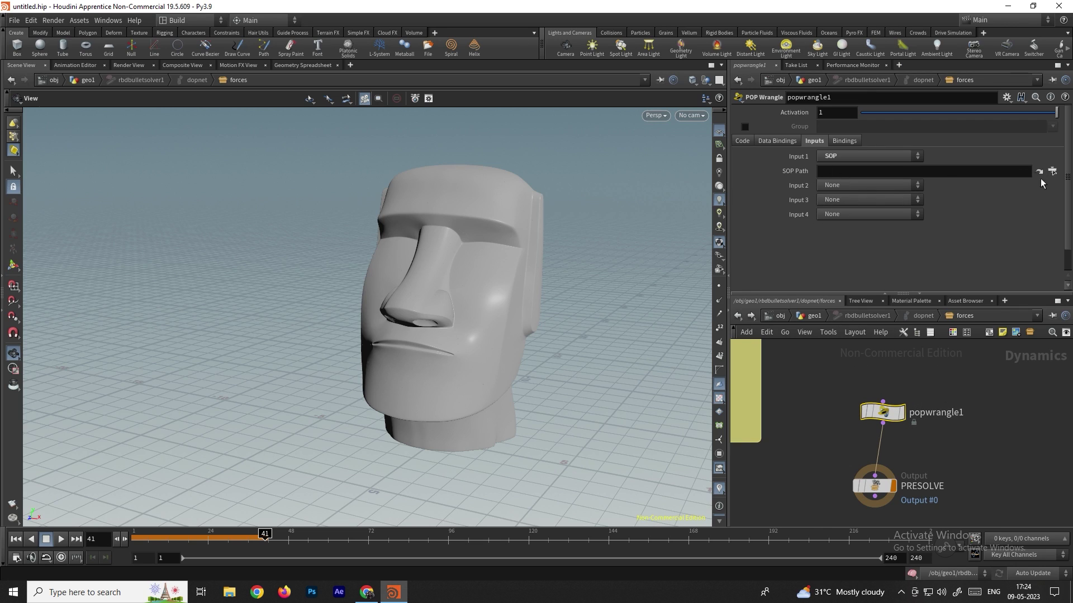
click(1053, 171)
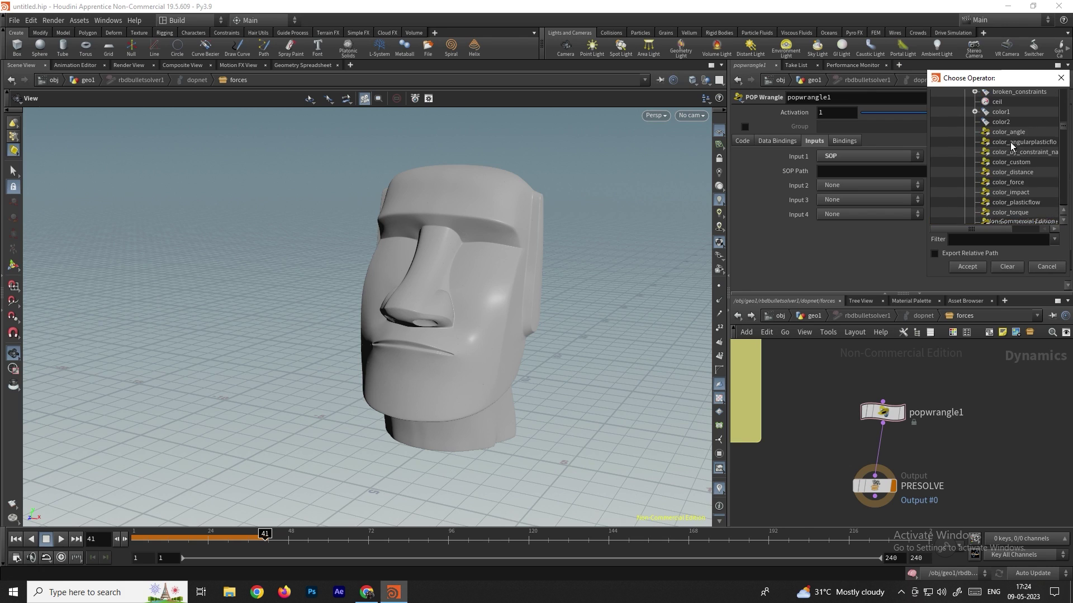
scroll(1050, 106, up, 15)
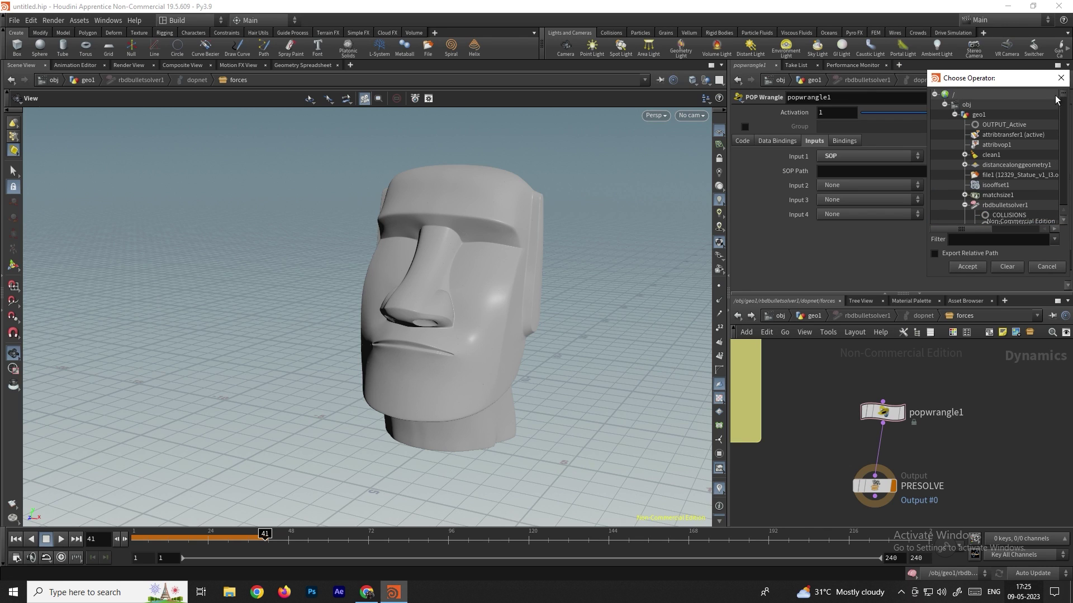
click(1000, 125)
click(967, 267)
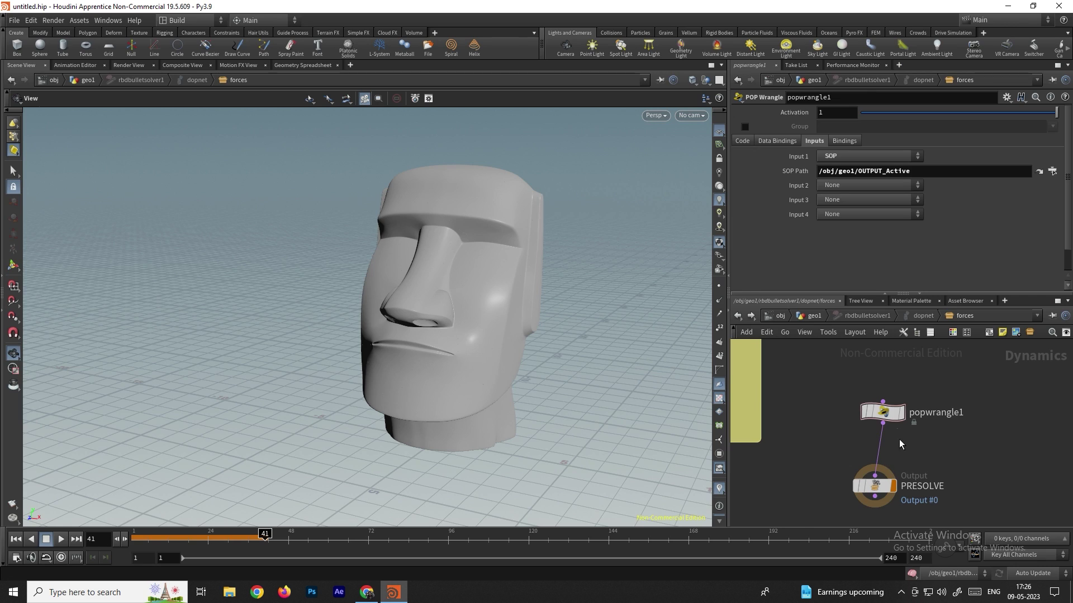
click(738, 316)
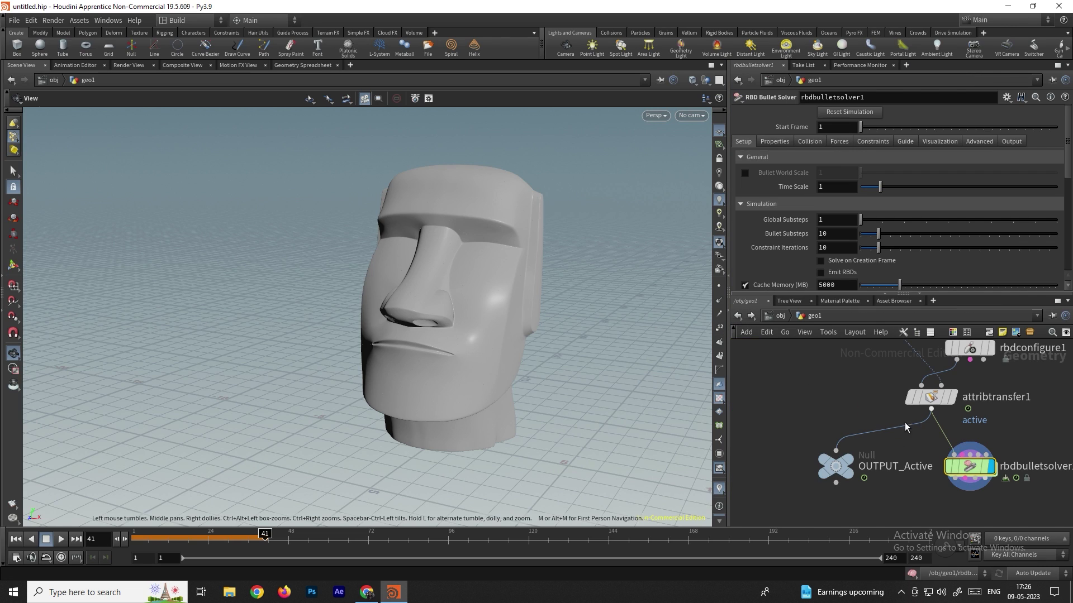
click(943, 402)
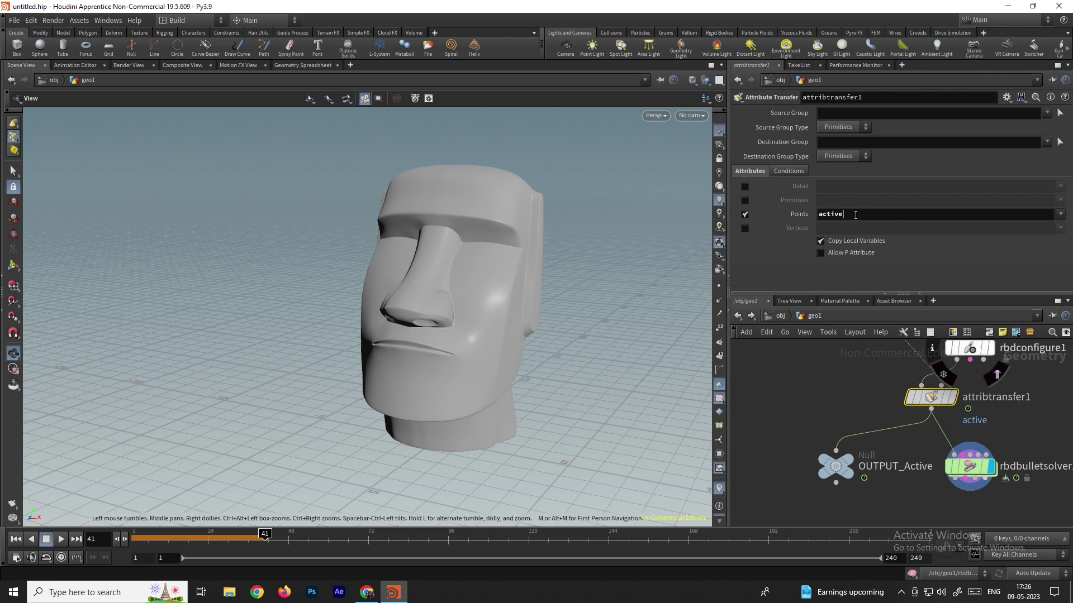
click(851, 392)
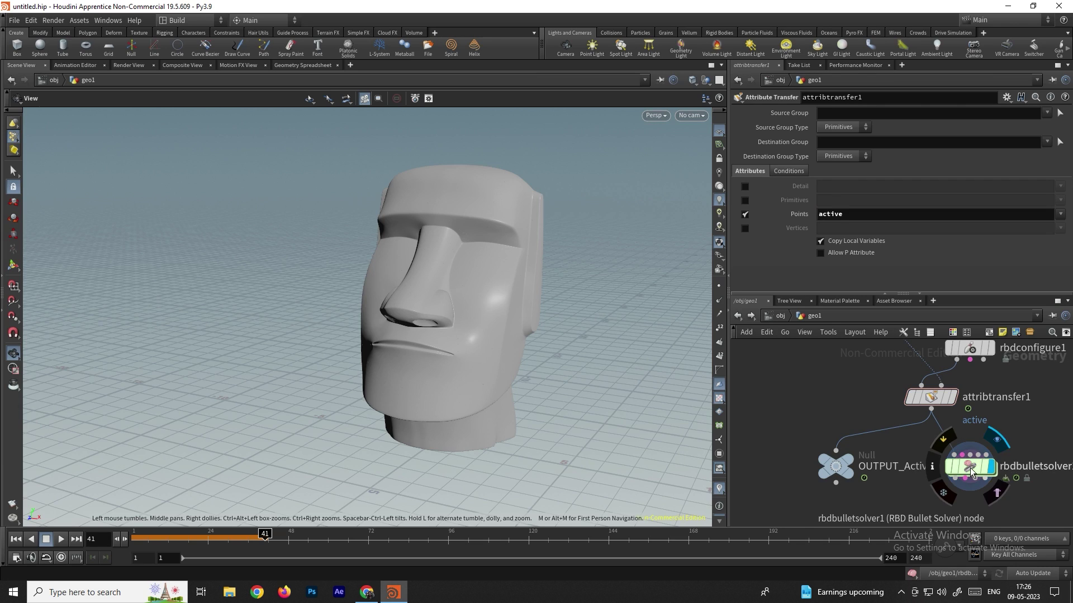
double_click(971, 472)
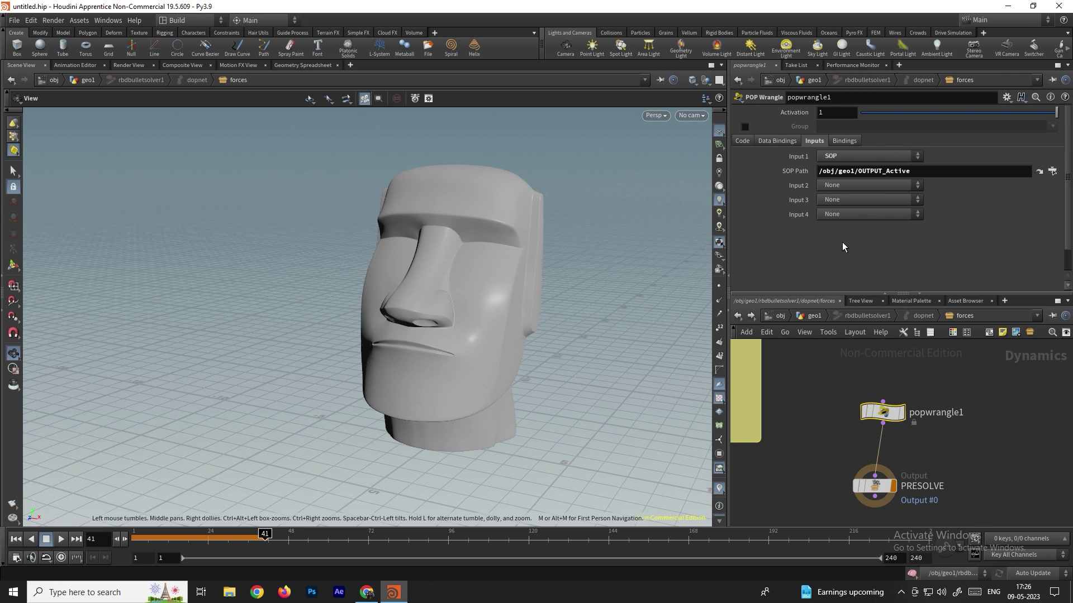
click(748, 141)
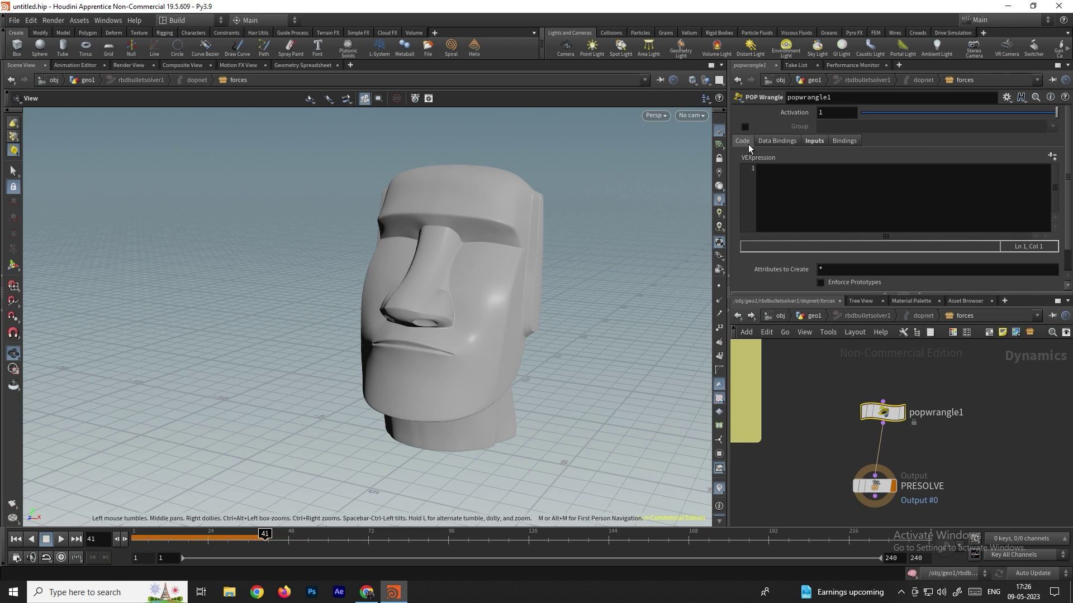
click(793, 177)
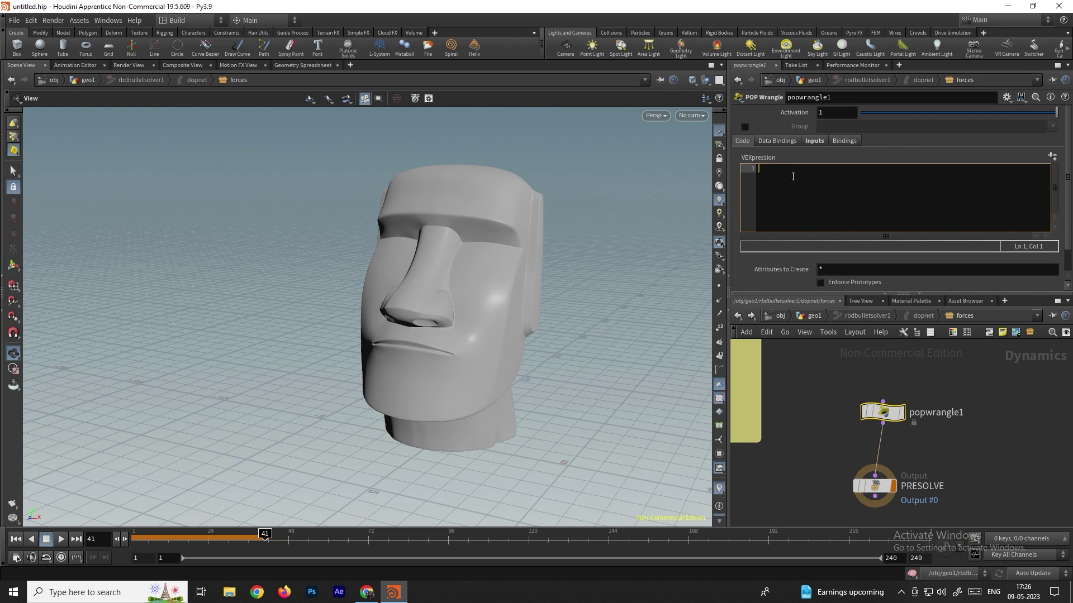
text(i@)
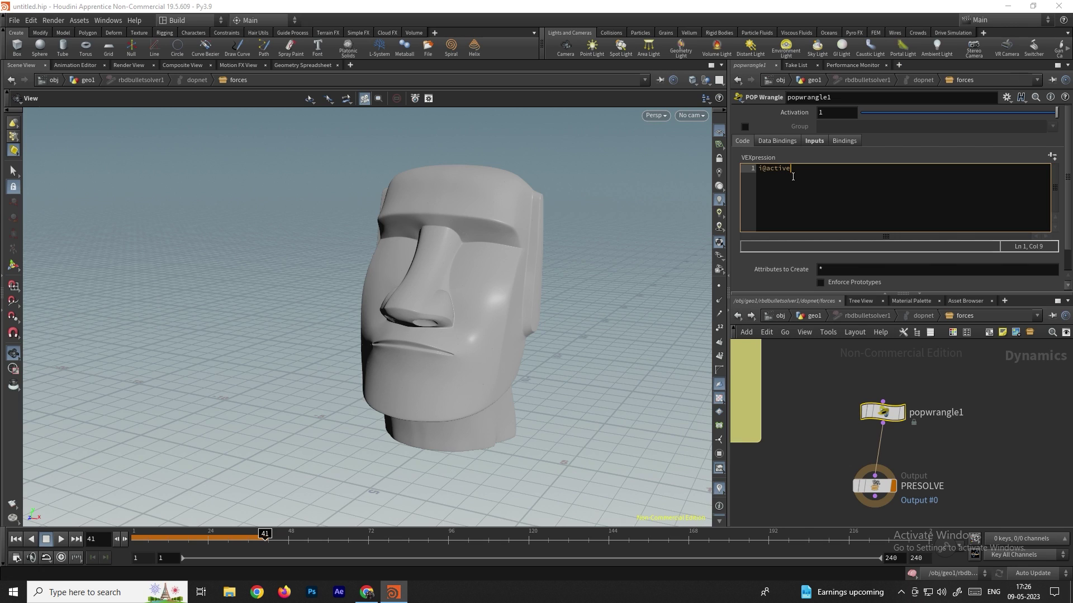
text(active = point()
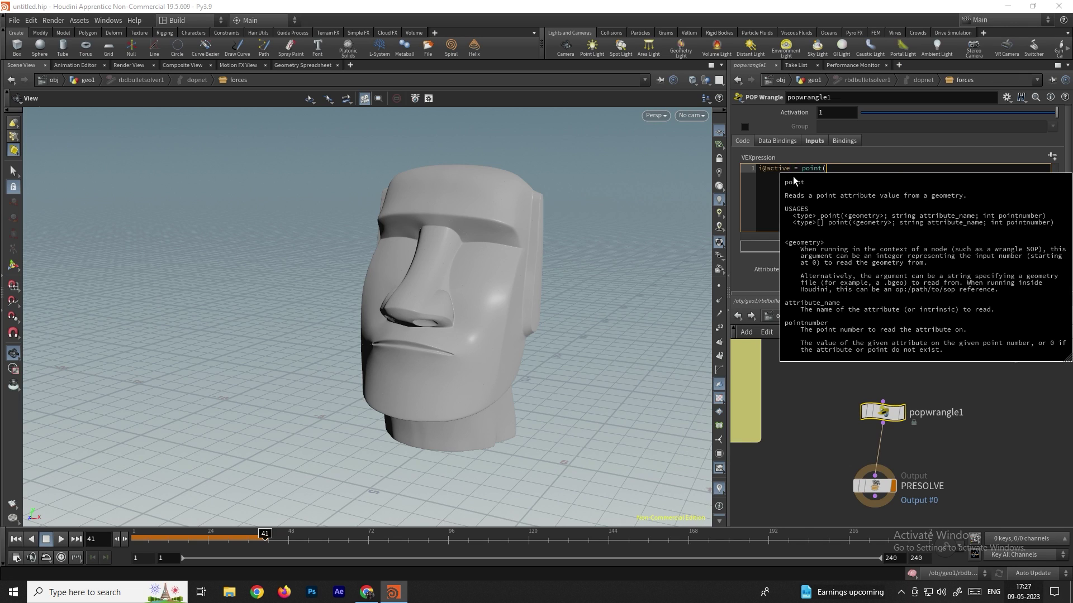
text(0,"active)
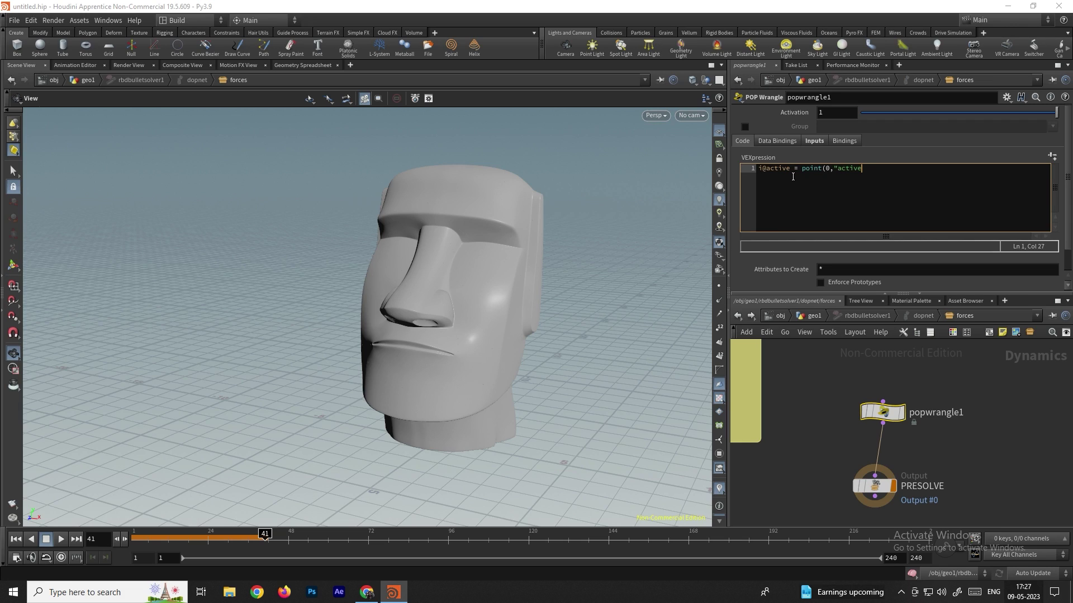
text(",@ptnum);)
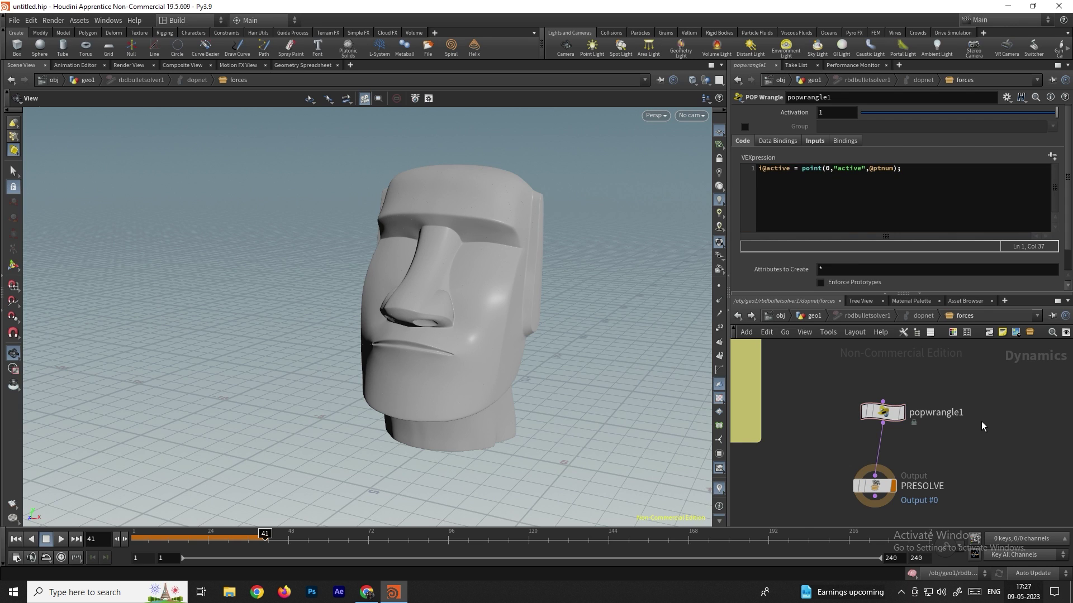
Step: Save the scene to the Desktop under the file name untitled
key(ctrl+s)
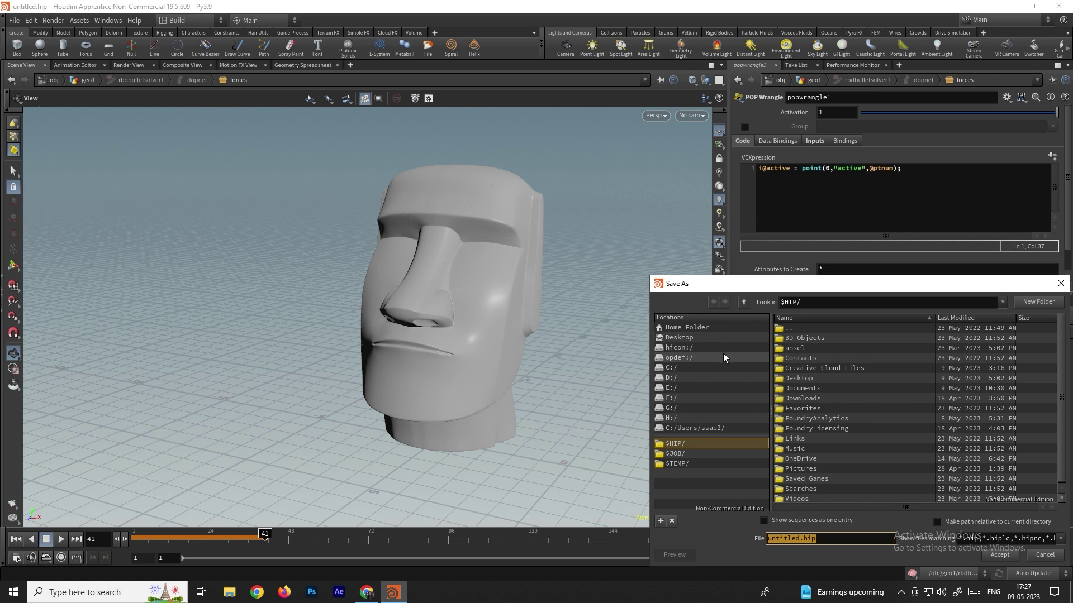
click(691, 337)
click(997, 555)
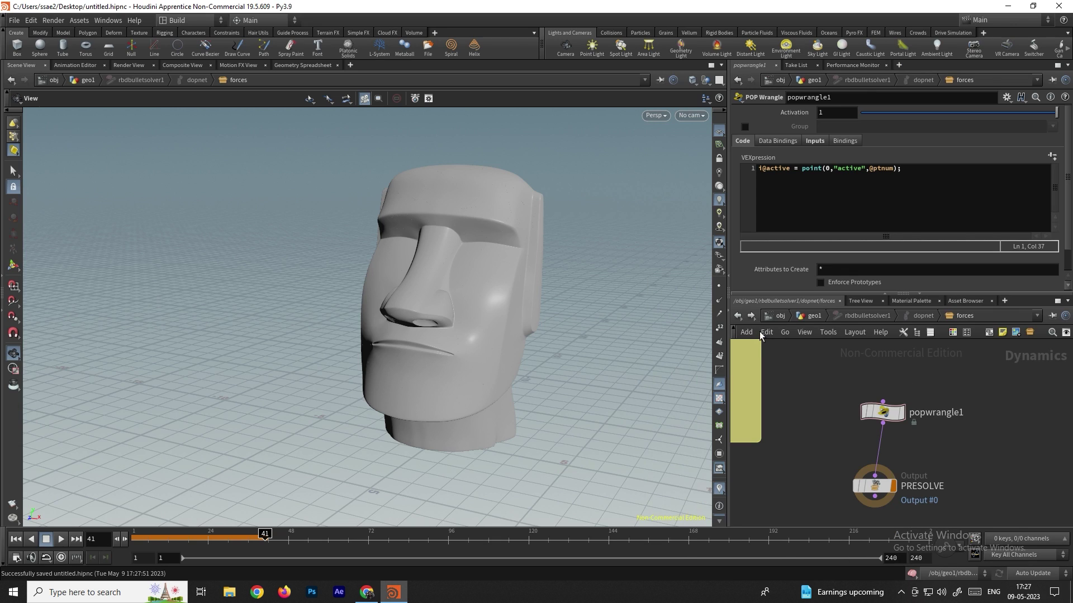
Step: Return to the geo1 network, play the simulation from the first frame, and rewind it to frame 1
click(737, 316)
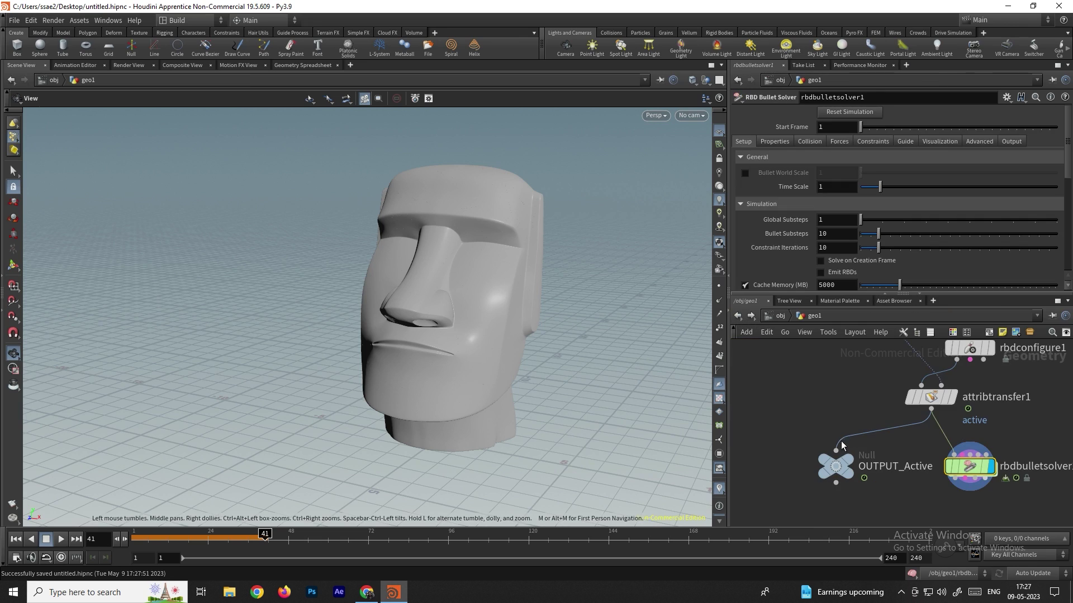
click(17, 539)
click(61, 539)
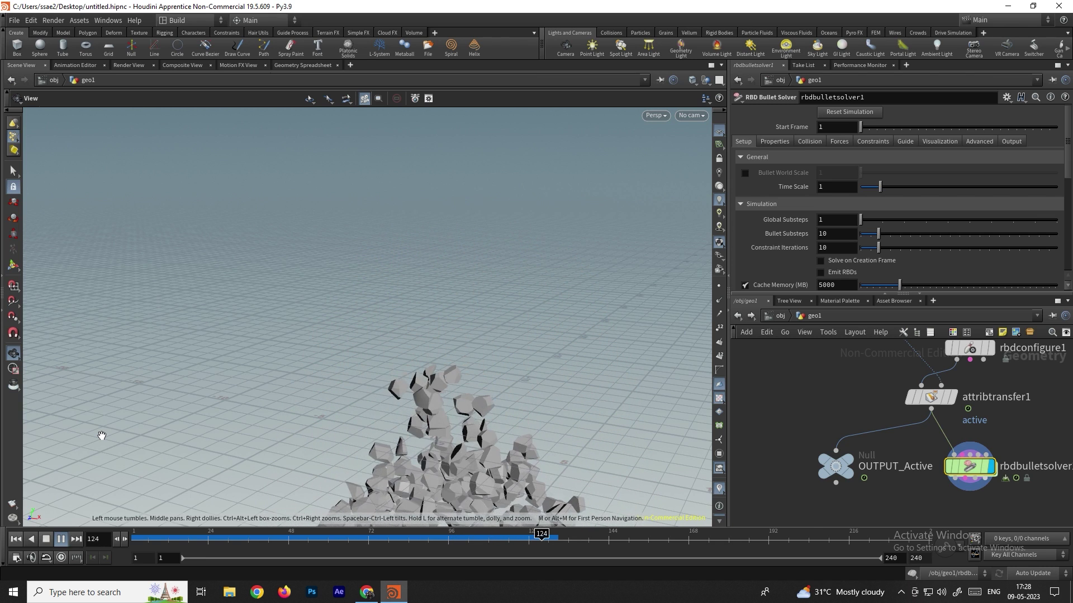
click(60, 539)
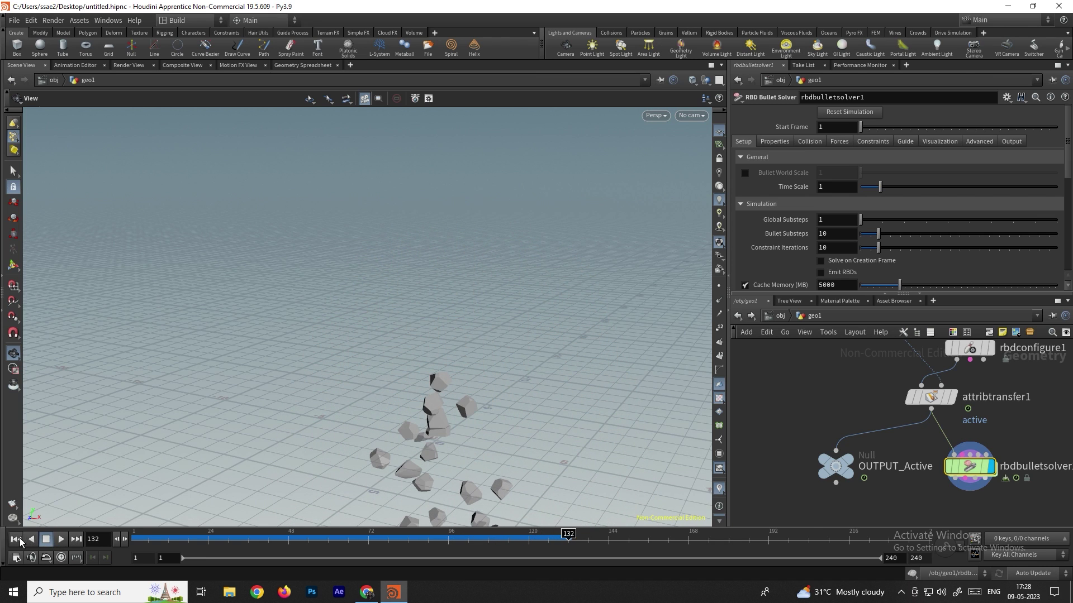
click(19, 539)
Step: Set the RBD Bullet Solver's ground collision type to Ground Plane
mouse_move(972, 465)
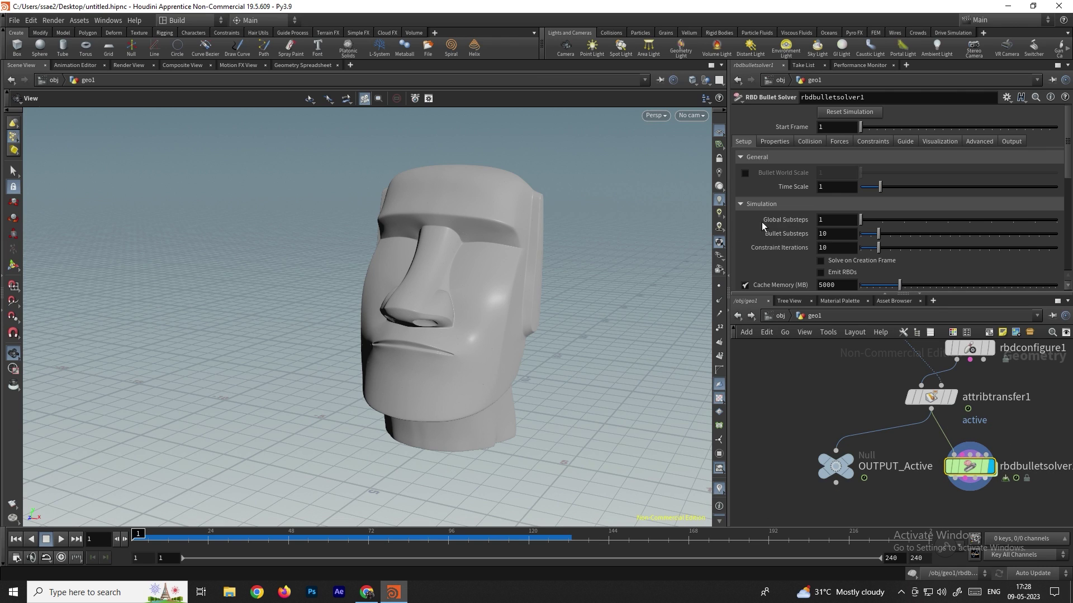
scroll(771, 231, down, 3)
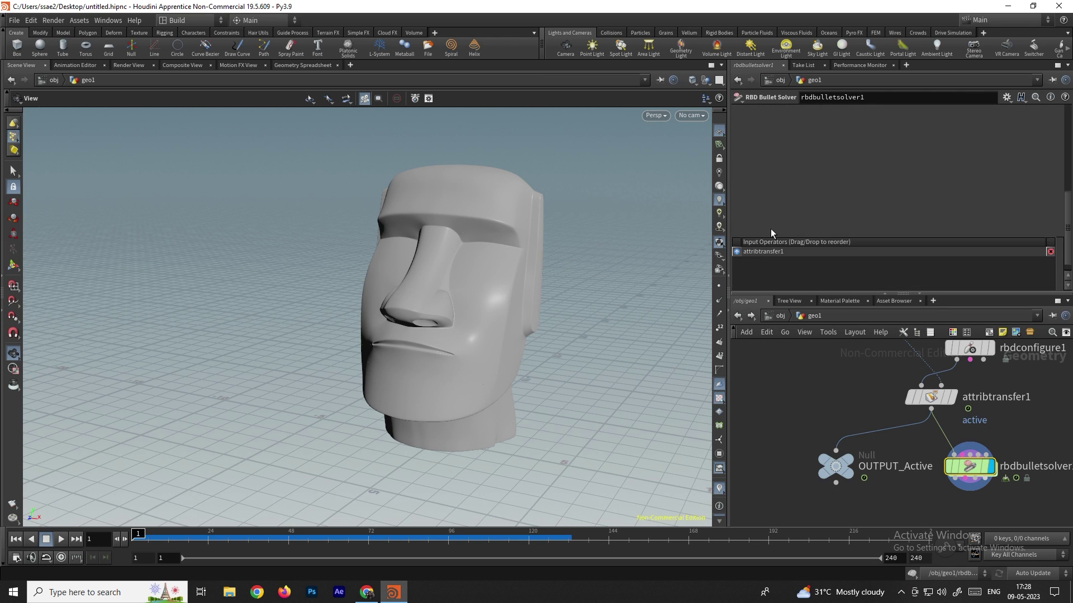
scroll(771, 233, up, 3)
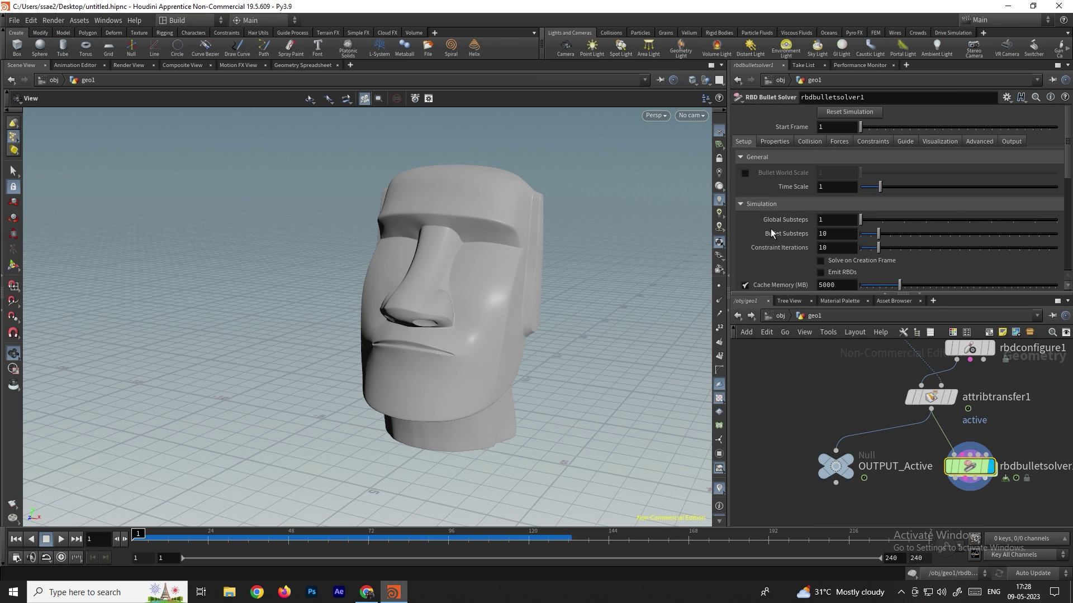
click(807, 142)
scroll(769, 236, down, 3)
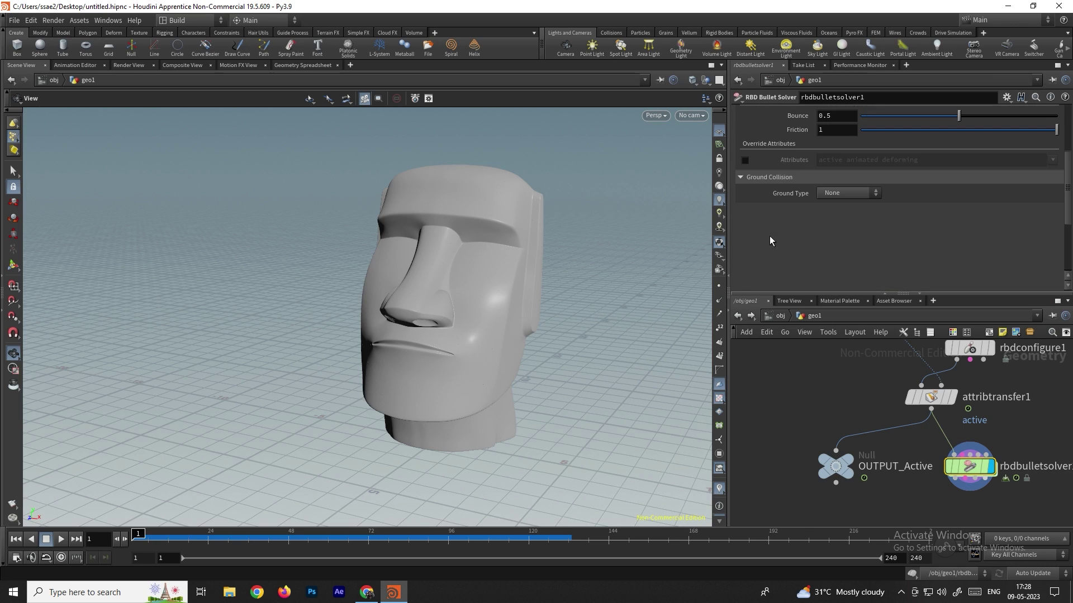
click(842, 194)
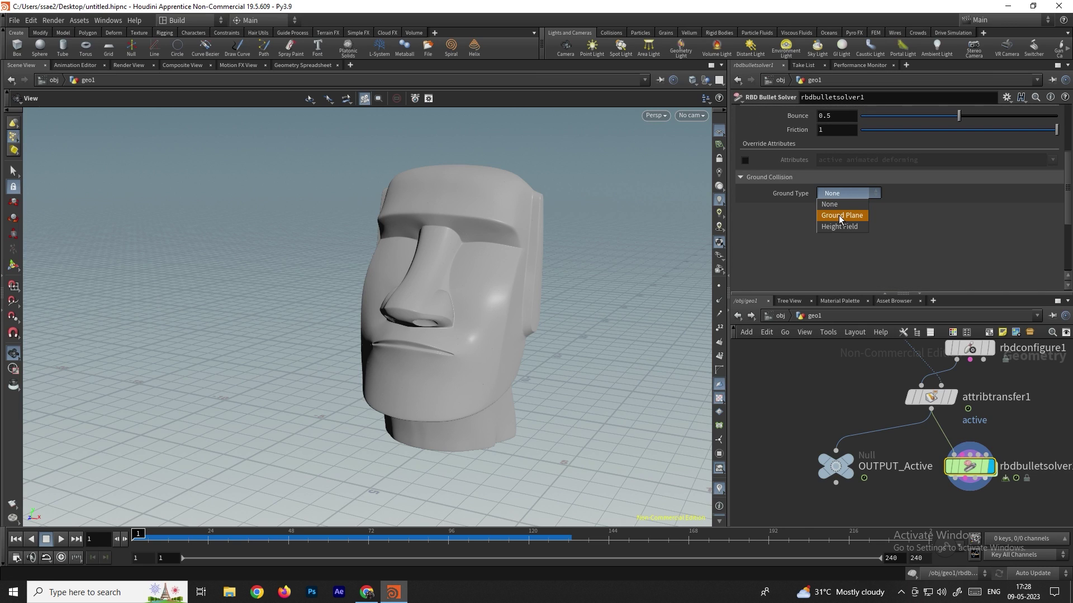
click(839, 216)
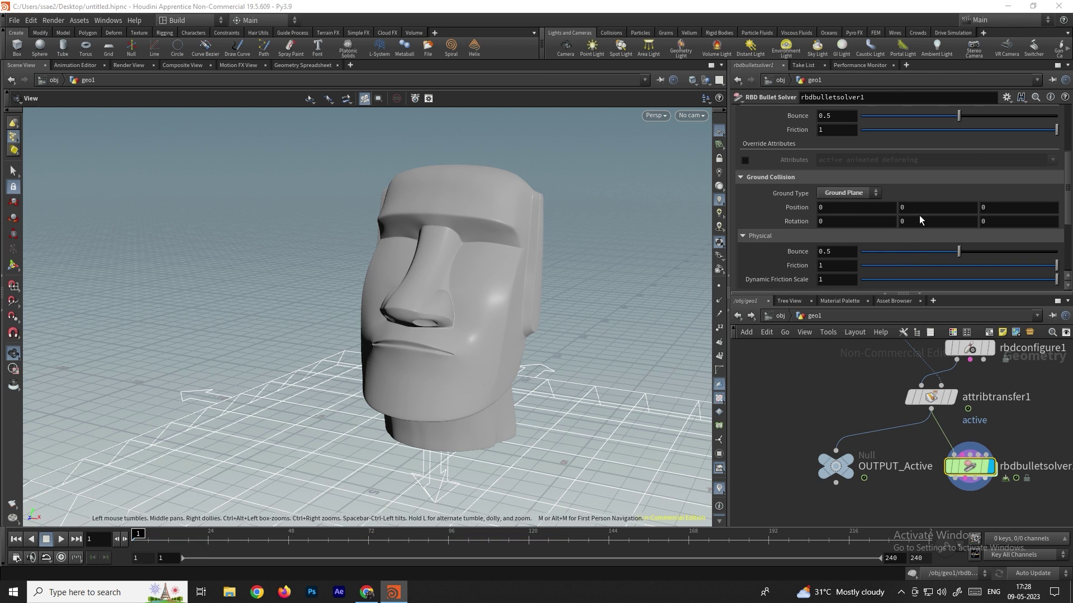
Step: Play the simulation from frame 1 to check how the statue pieces collapse onto the ground plane
drag(505, 398, 536, 416)
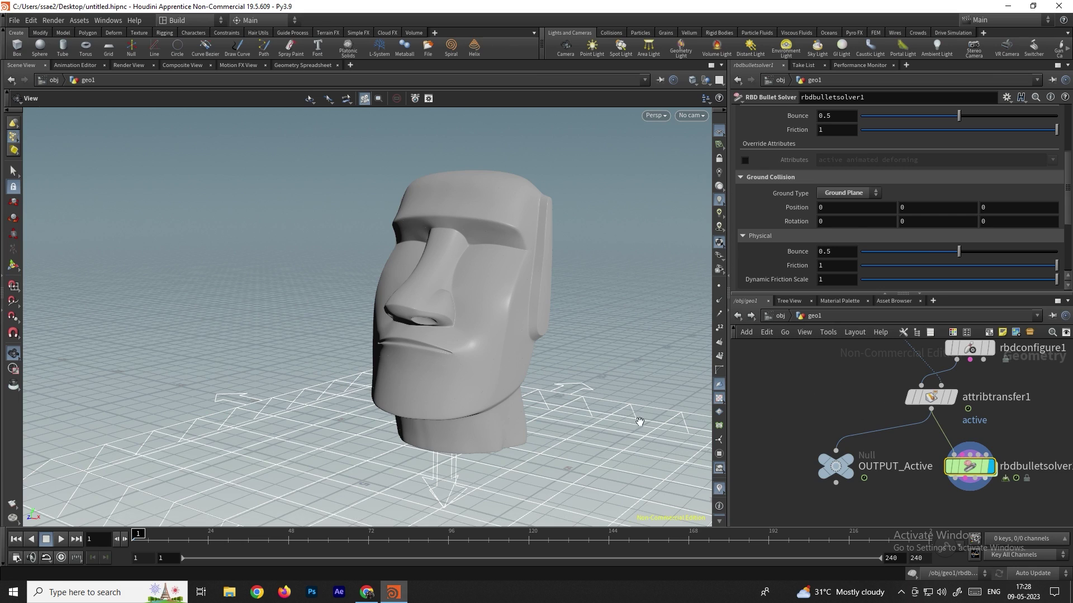
click(61, 539)
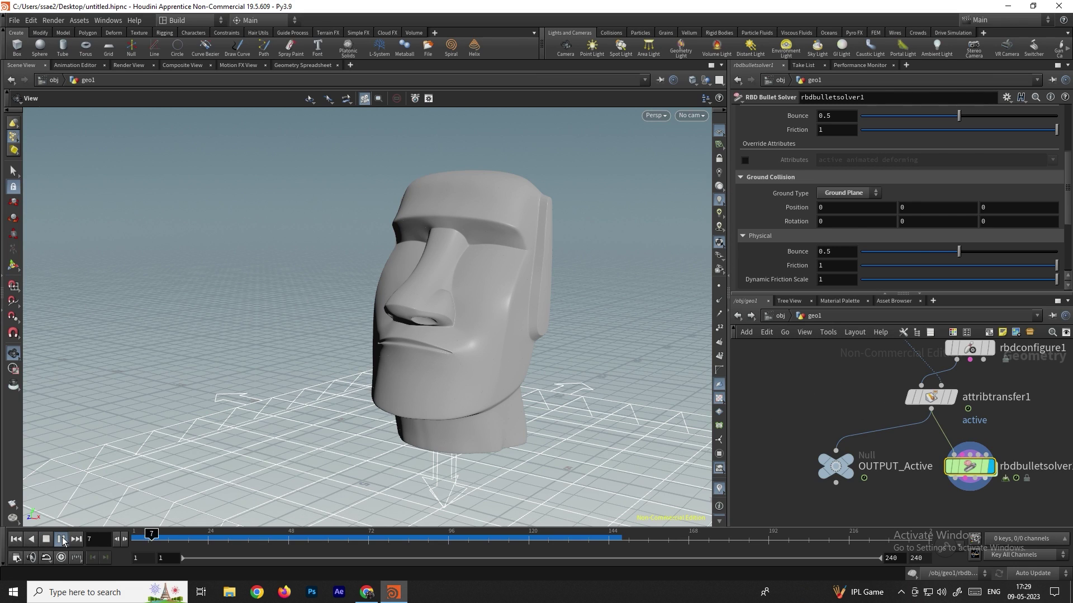